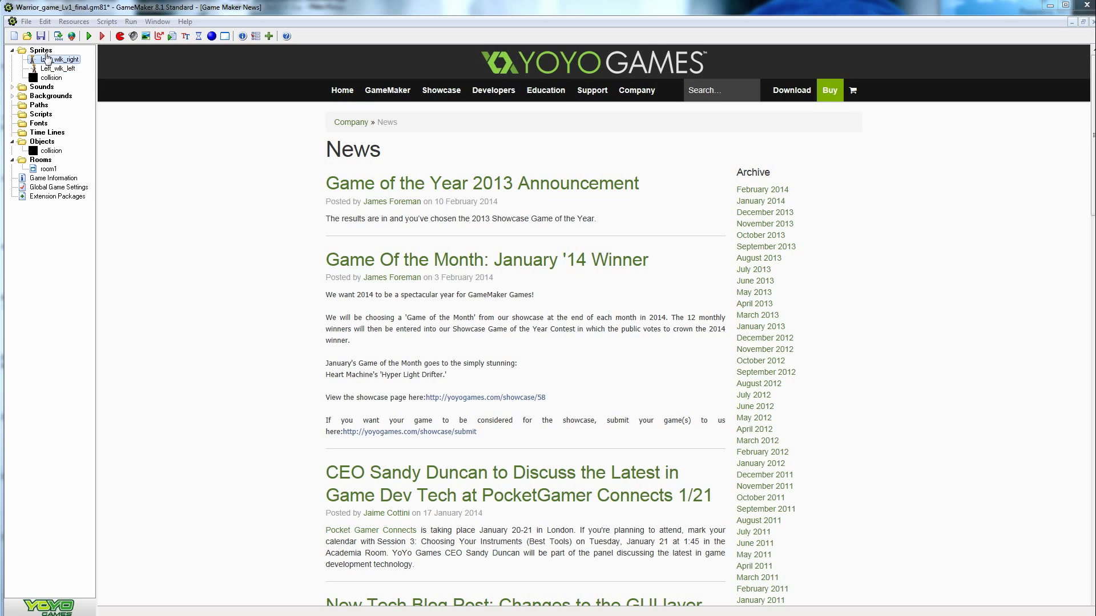
- Review the Left_wlk_right sprite's frames and preview its walking animation
{"action": "left_click", "coordinate": [75, 68]}
{"action": "double_click", "coordinate": [48, 60]}
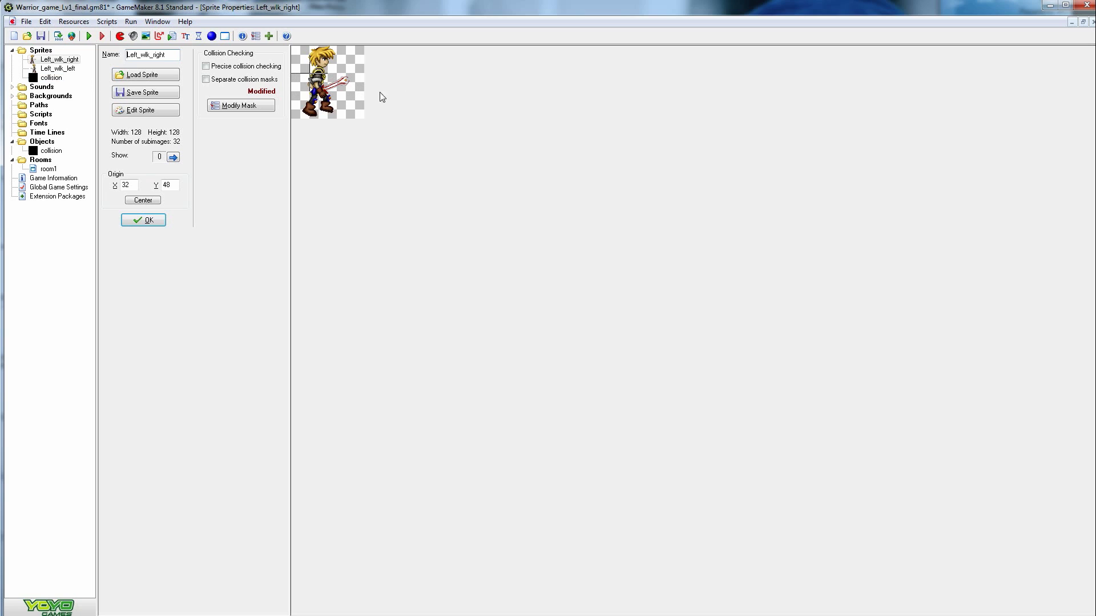
{"action": "left_click", "coordinate": [143, 110]}
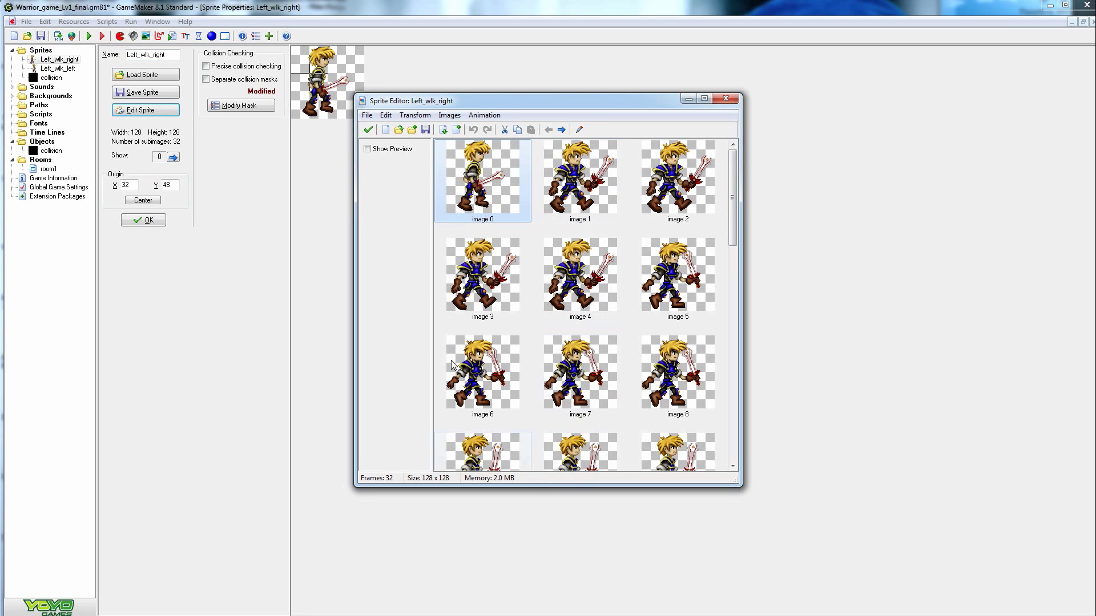
{"action": "left_click", "coordinate": [367, 149]}
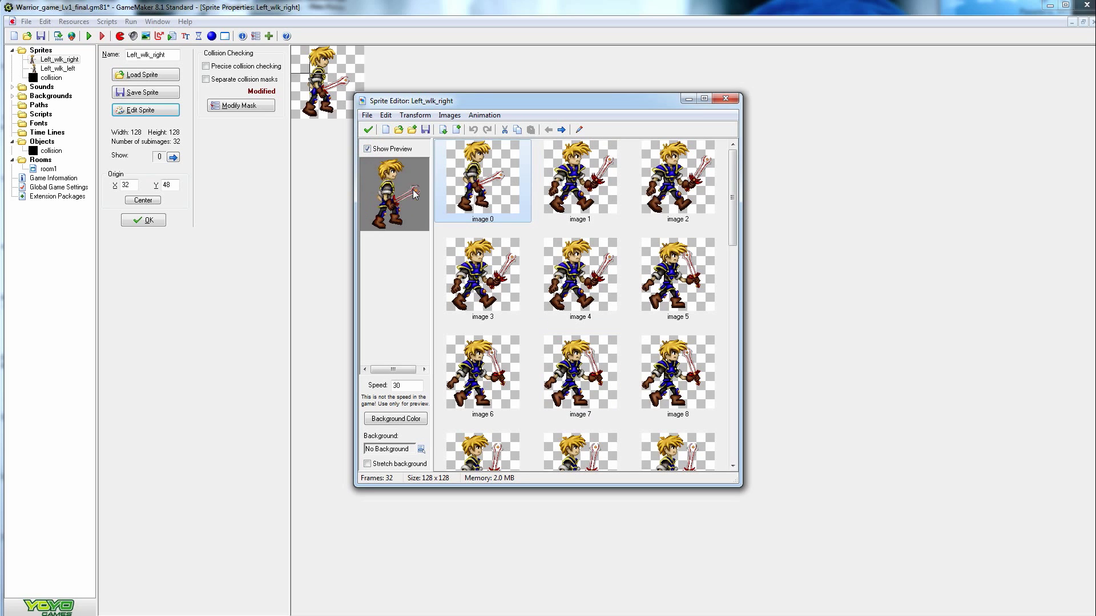
{"action": "left_click", "coordinate": [725, 99]}
{"action": "left_click", "coordinate": [157, 220]}
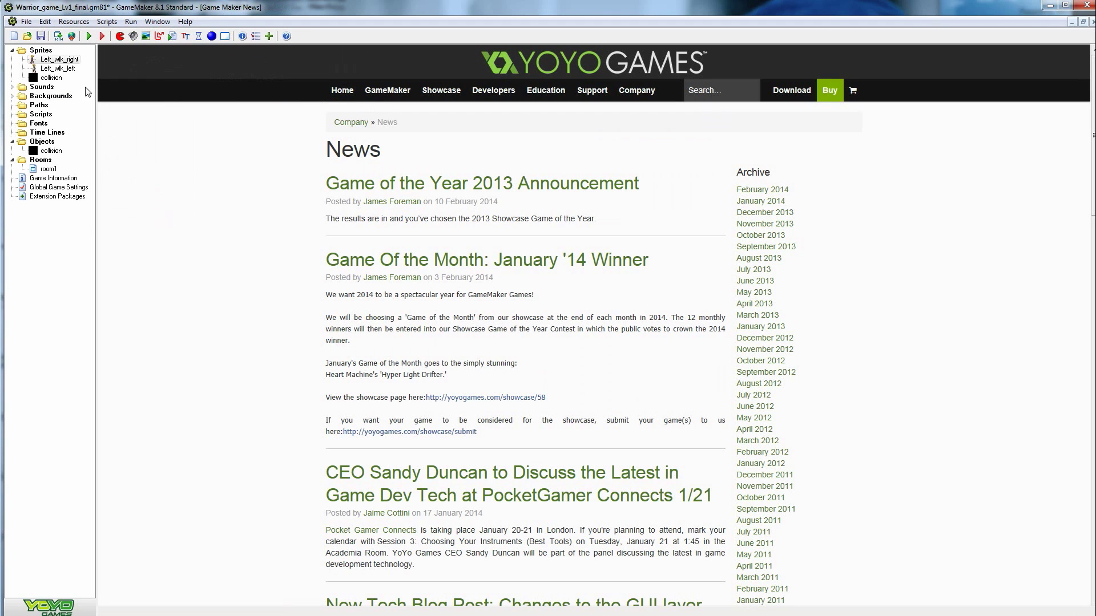
- Duplicate Left_wlk_right as sprite42, trial a horizontal mirror of all frames, then discard it
{"action": "right_click", "coordinate": [58, 61]}
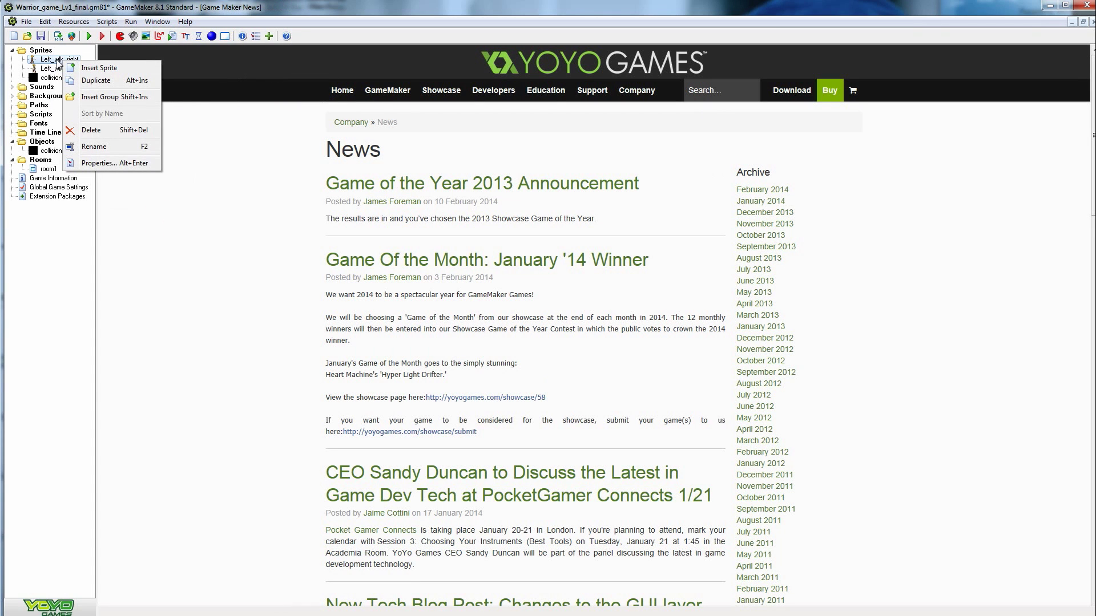
{"action": "left_click", "coordinate": [106, 82]}
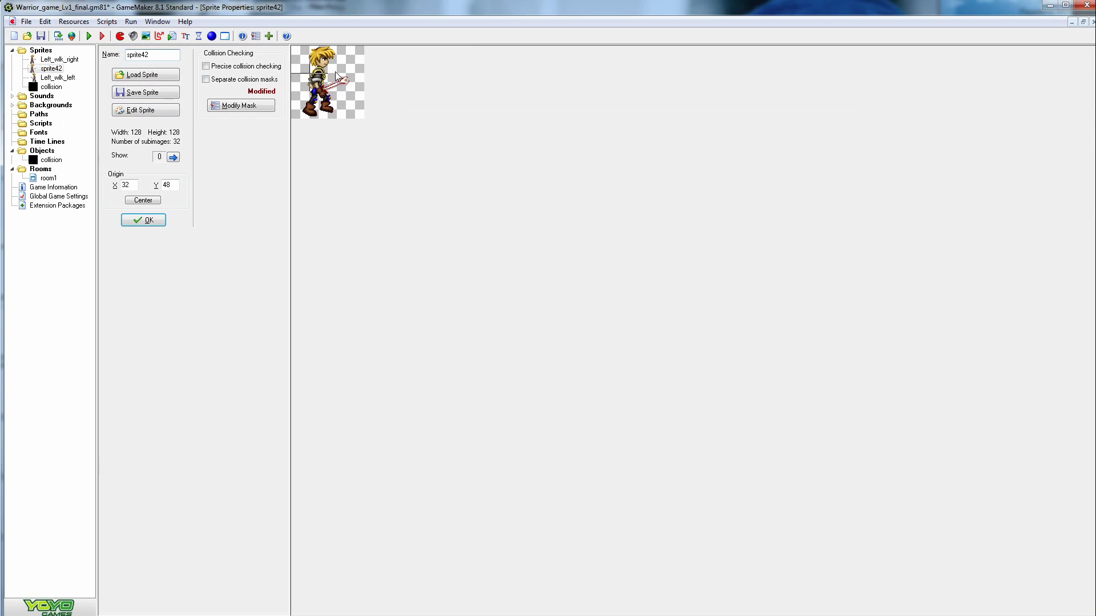
{"action": "left_click", "coordinate": [150, 110]}
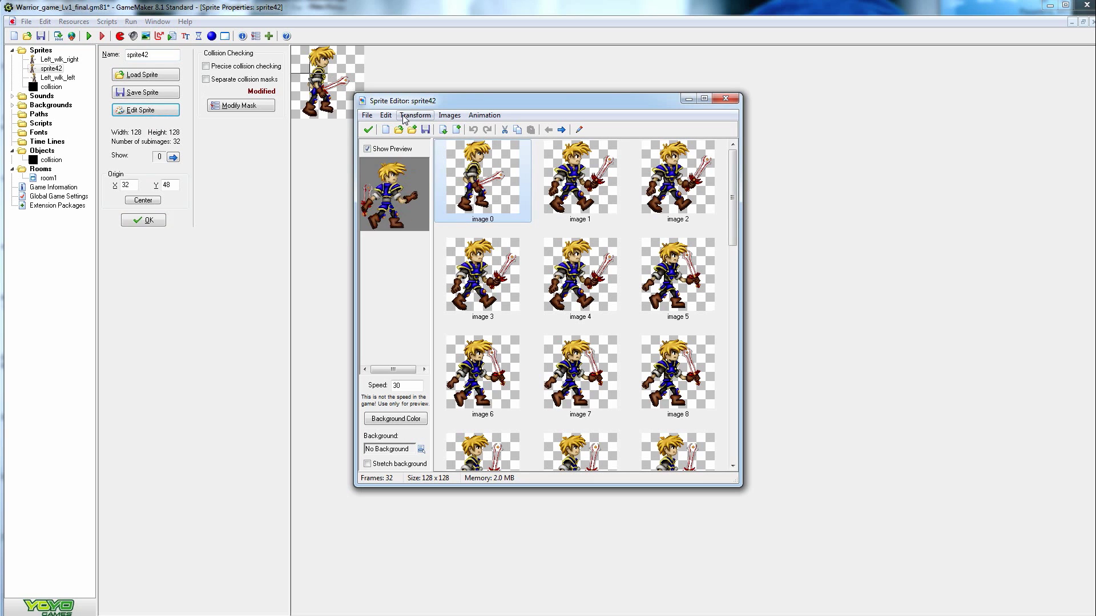
{"action": "left_click", "coordinate": [403, 116]}
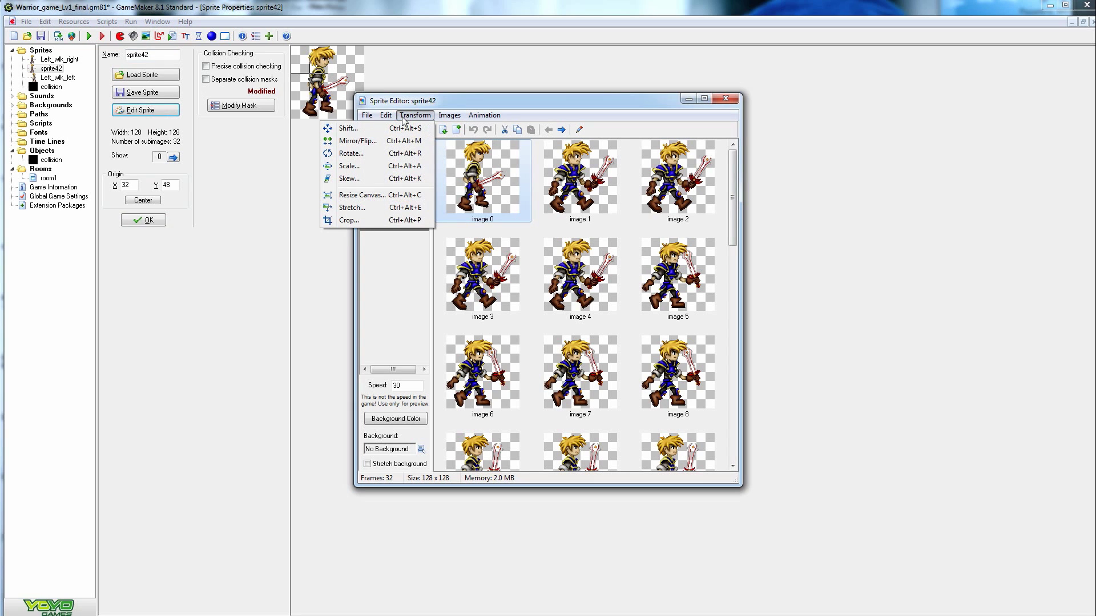
{"action": "left_click", "coordinate": [357, 141]}
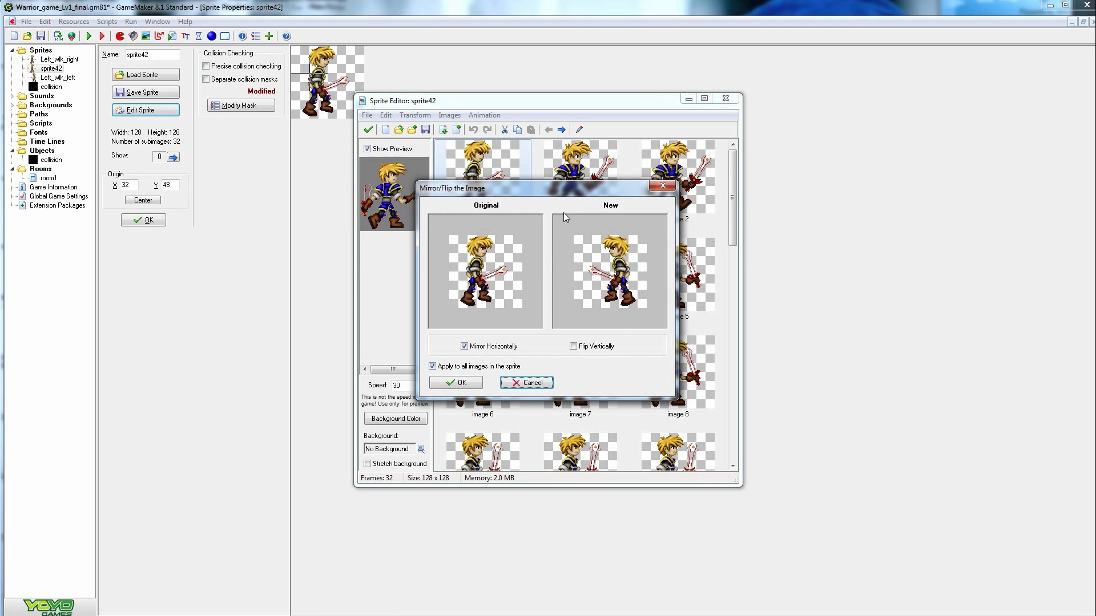
{"action": "left_click_drag", "start_coordinate": [563, 193], "coordinate": [432, 234]}
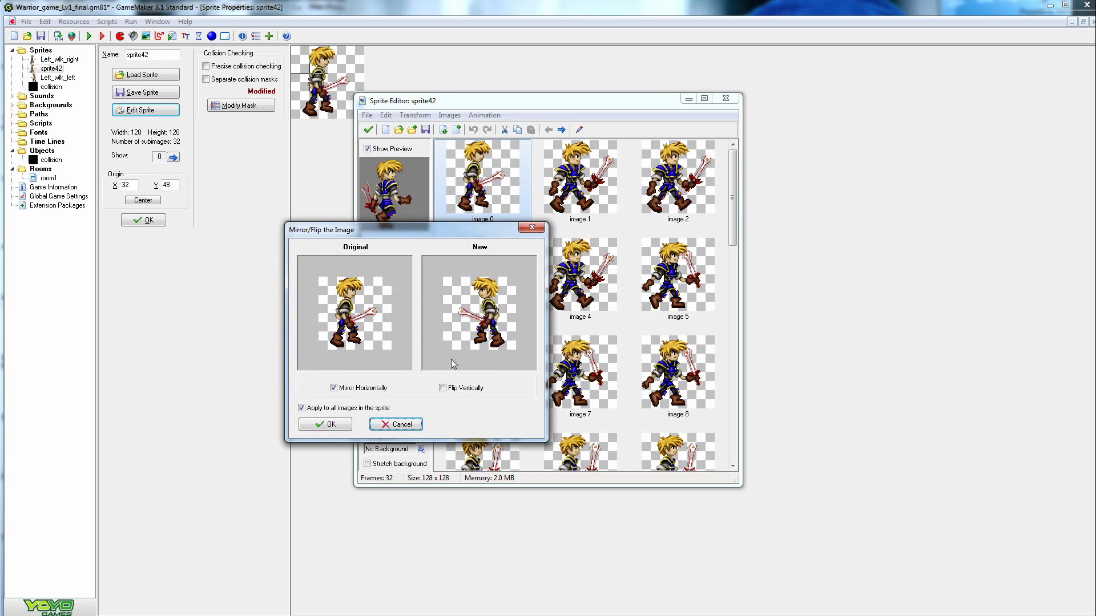
{"action": "left_click", "coordinate": [330, 425]}
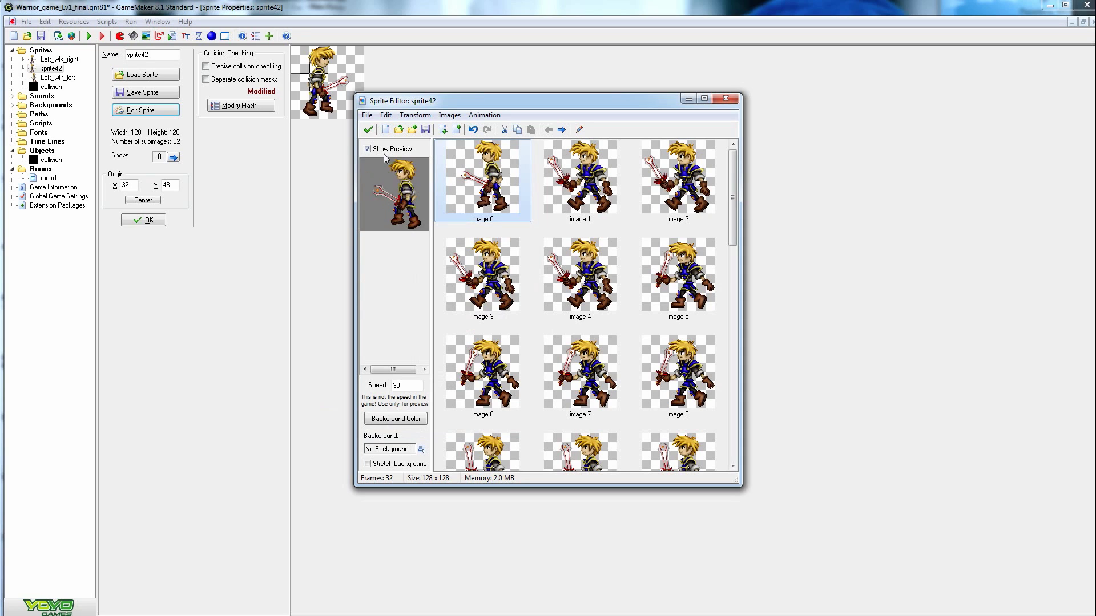
{"action": "left_click", "coordinate": [730, 99]}
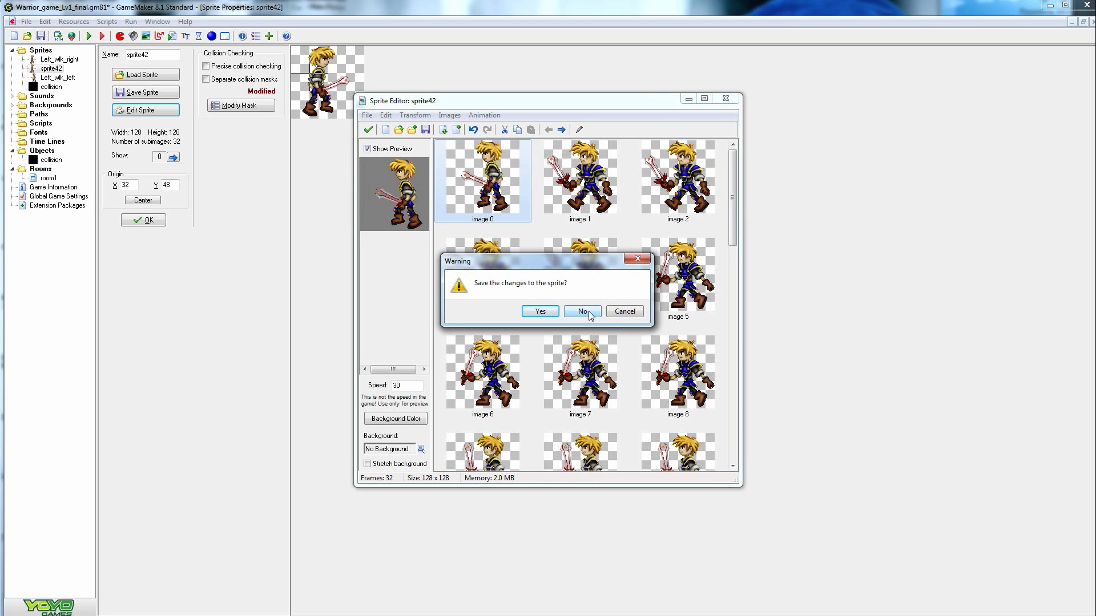
{"action": "left_click", "coordinate": [587, 312]}
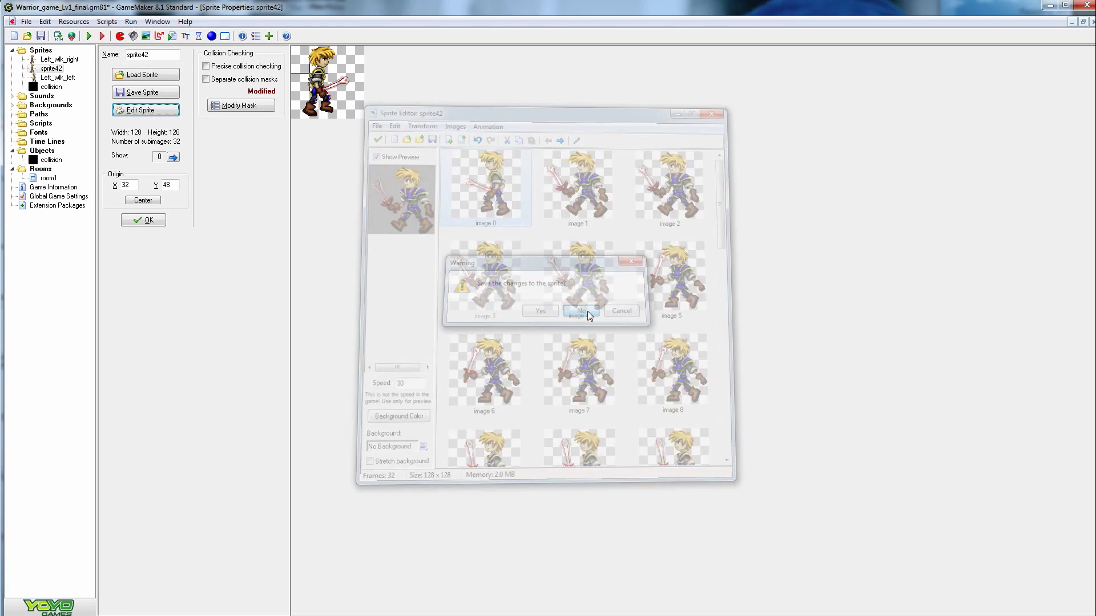
- Delete the sprite42 copy and select Left_wlk_left in the resource tree
{"action": "right_click", "coordinate": [50, 69]}
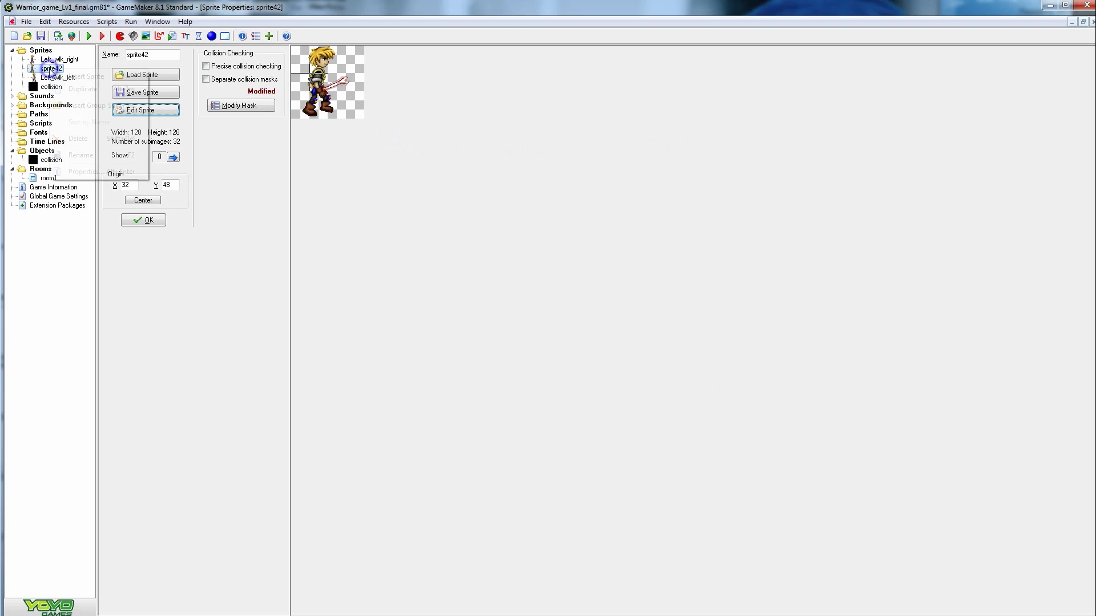
{"action": "left_click", "coordinate": [83, 138]}
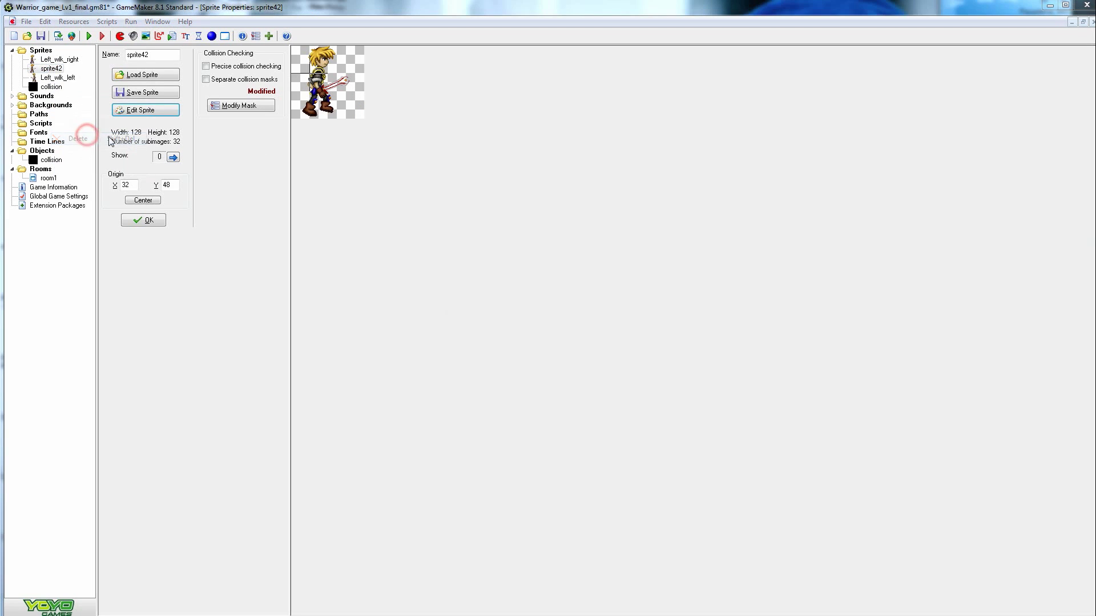
{"action": "left_click", "coordinate": [579, 316]}
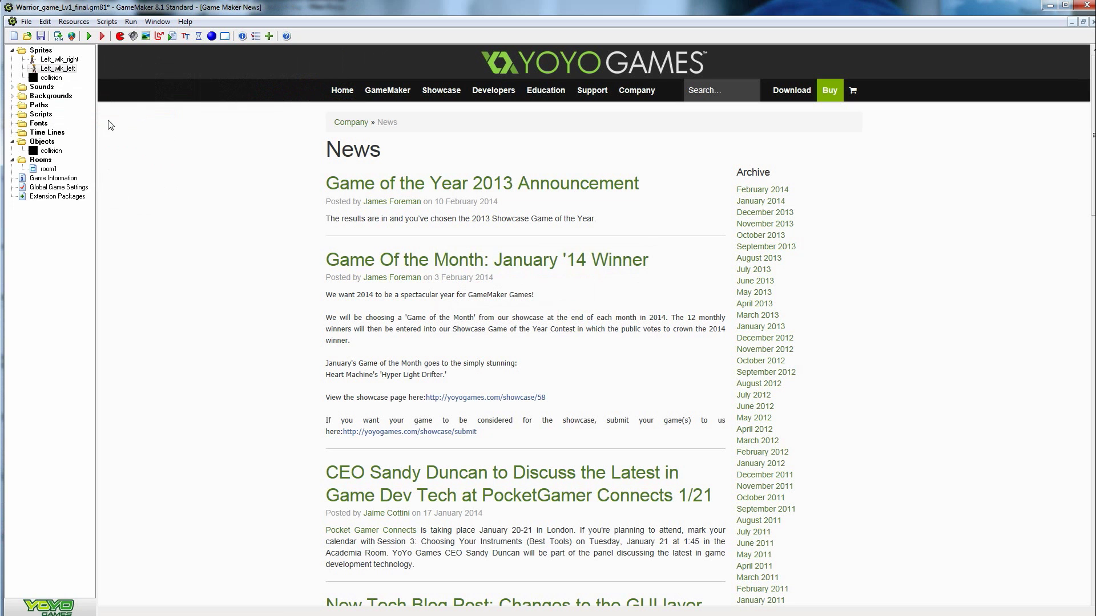
{"action": "left_click", "coordinate": [61, 69]}
- Create the new object object24 and add a plain Step event to it
{"action": "left_click", "coordinate": [211, 36]}
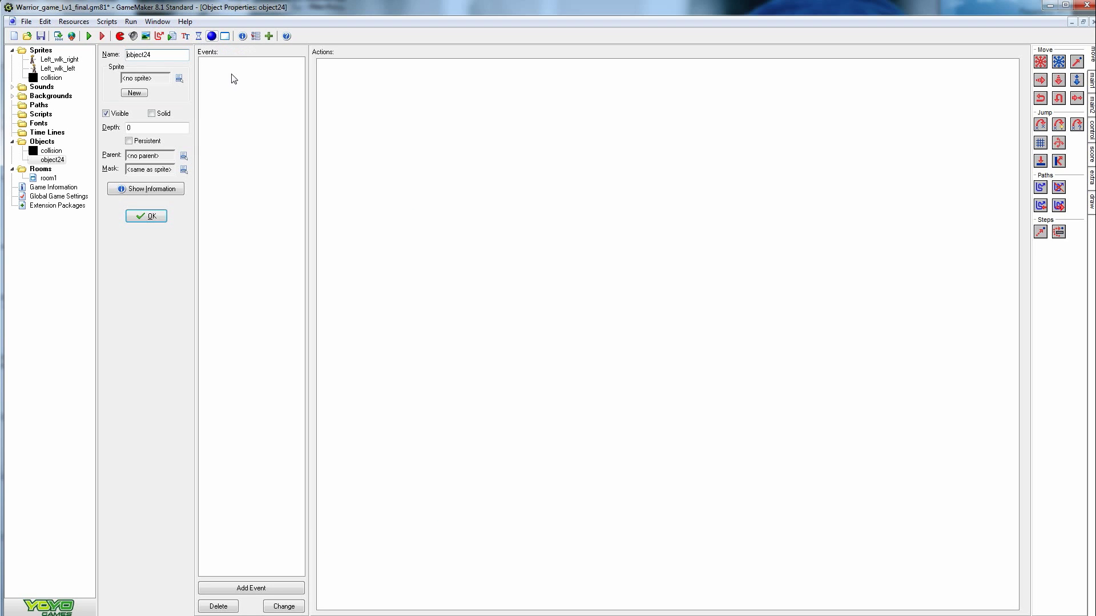
{"action": "left_click", "coordinate": [255, 589]}
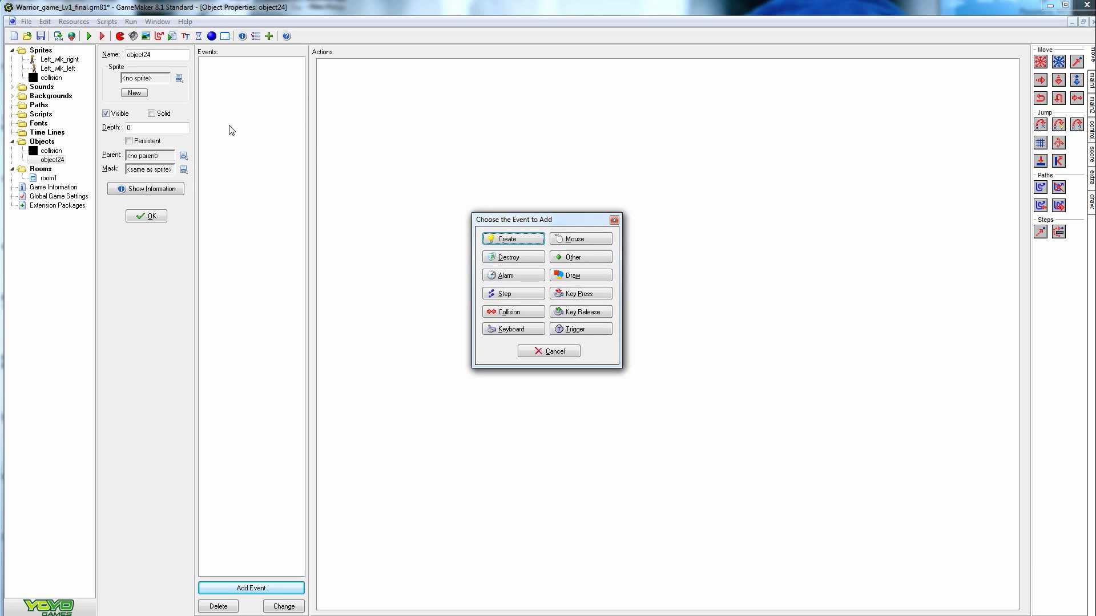
{"action": "left_click", "coordinate": [518, 296]}
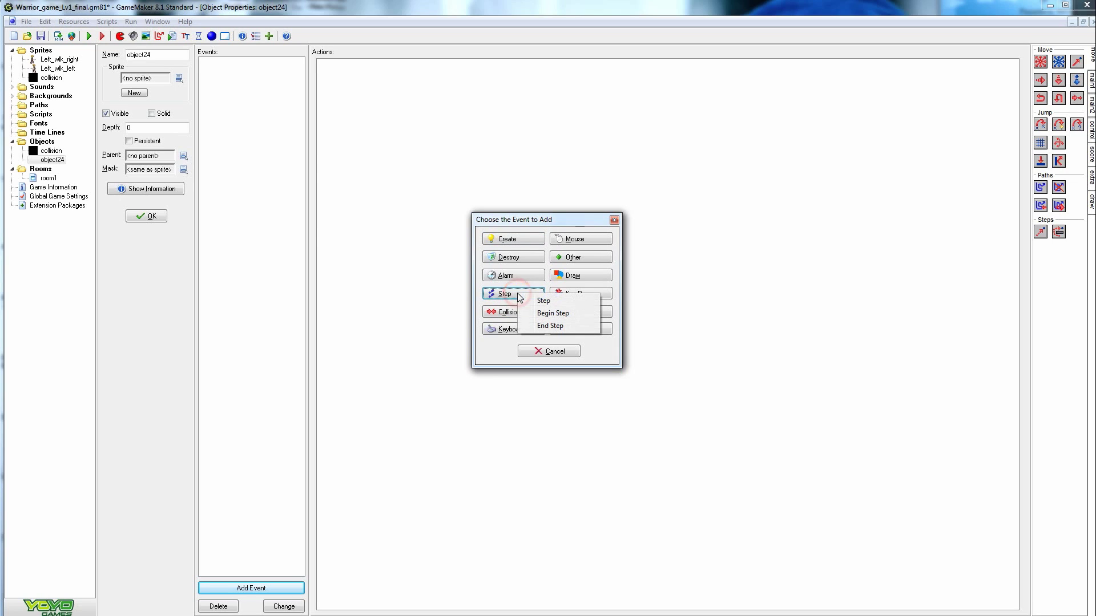
{"action": "left_click", "coordinate": [551, 302]}
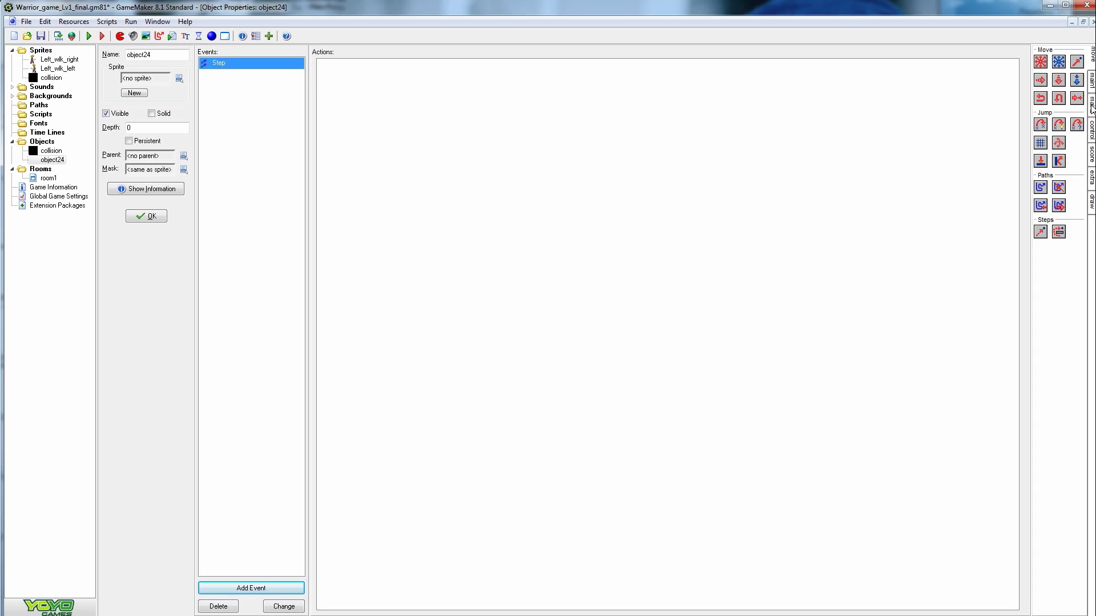
{"action": "left_click", "coordinate": [1092, 80]}
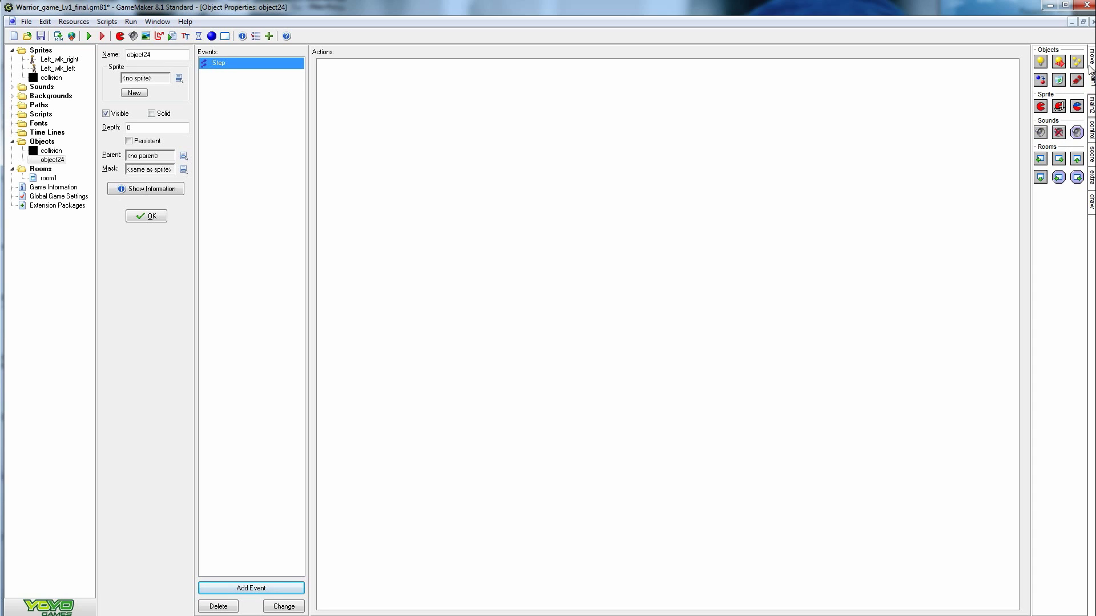
- Add a Check Empty action testing relative position 0, 1 for solid objects
{"action": "left_click", "coordinate": [1090, 110]}
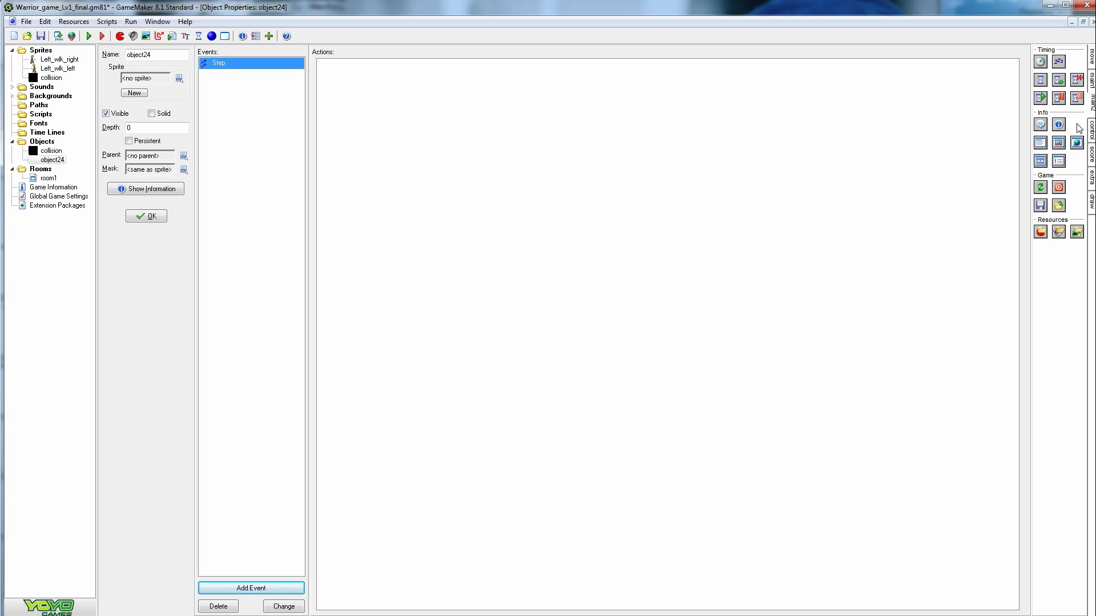
{"action": "left_click", "coordinate": [1090, 133]}
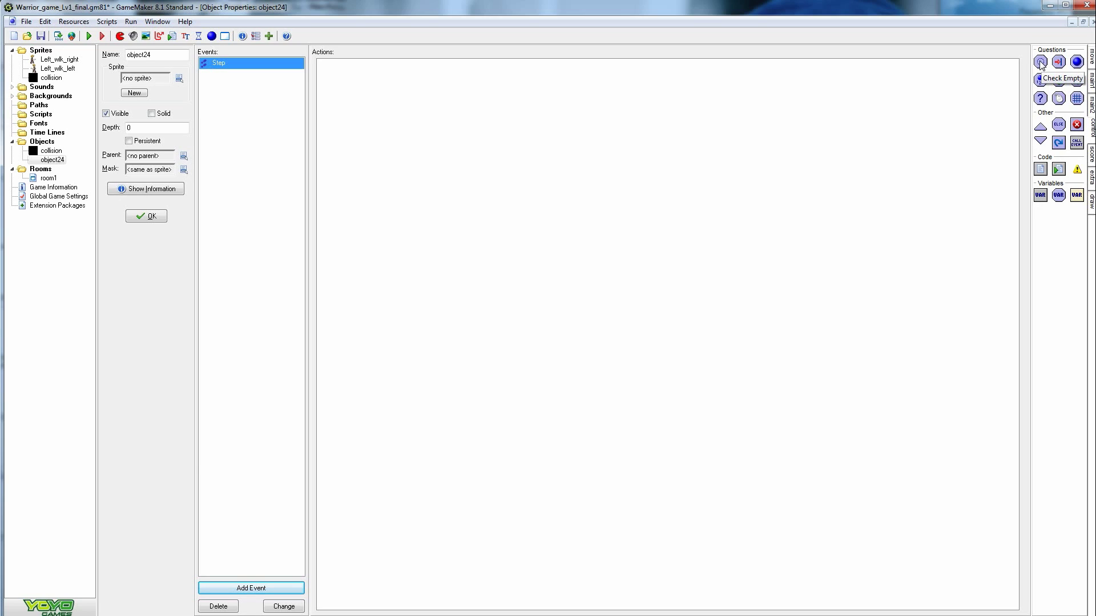
{"action": "left_click_drag", "start_coordinate": [1040, 63], "coordinate": [855, 113]}
{"action": "left_click_drag", "start_coordinate": [592, 139], "coordinate": [571, 131]}
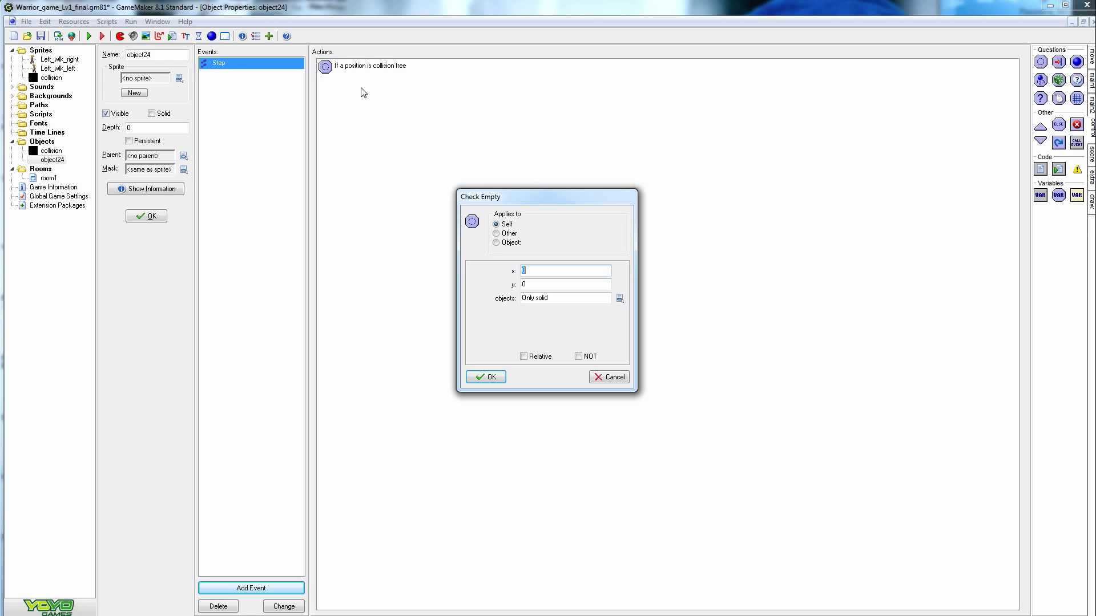
{"action": "left_click", "coordinate": [531, 284]}
{"action": "left_click", "coordinate": [523, 356]}
{"action": "double_click", "coordinate": [533, 284]}
{"action": "left_click", "coordinate": [482, 378]}
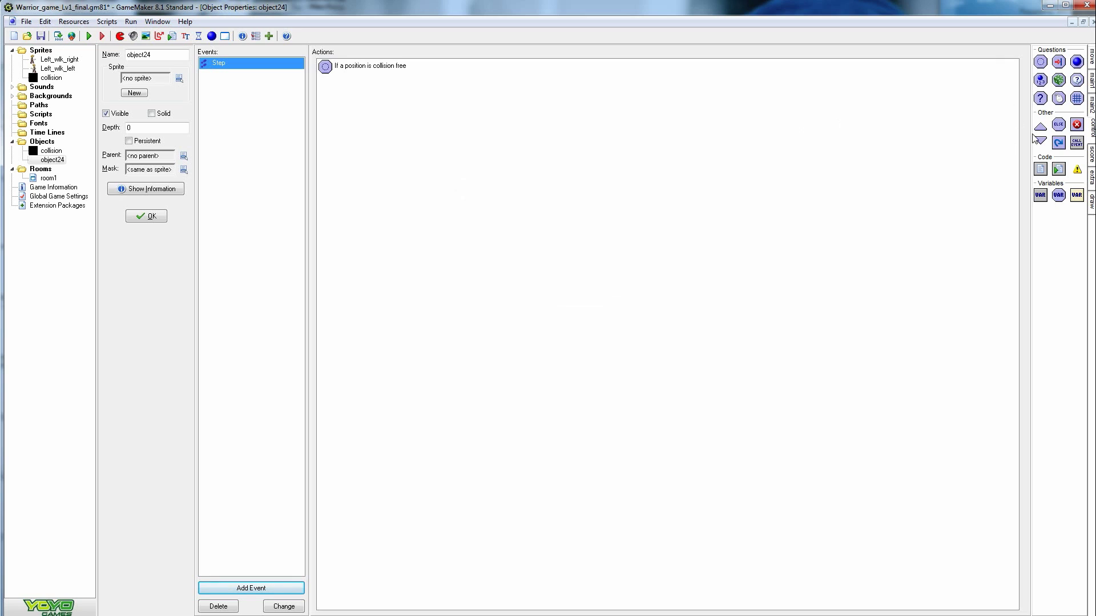
- Add a Set Gravity action with direction 270 and gravity 4 after the check
{"action": "left_click", "coordinate": [1092, 106]}
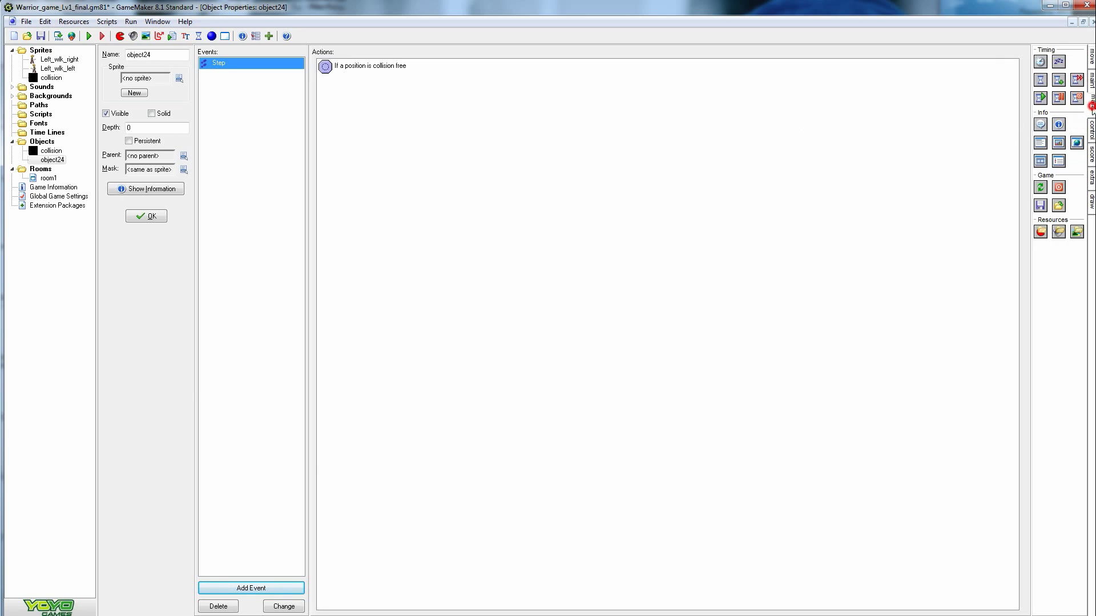
{"action": "left_click", "coordinate": [1091, 81]}
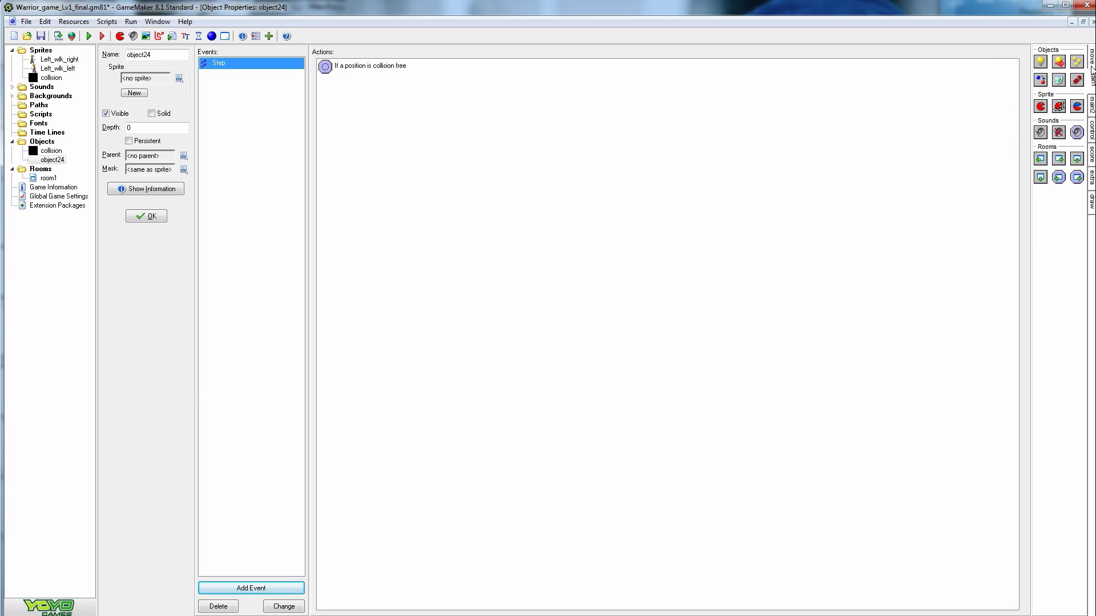
{"action": "left_click", "coordinate": [1092, 57]}
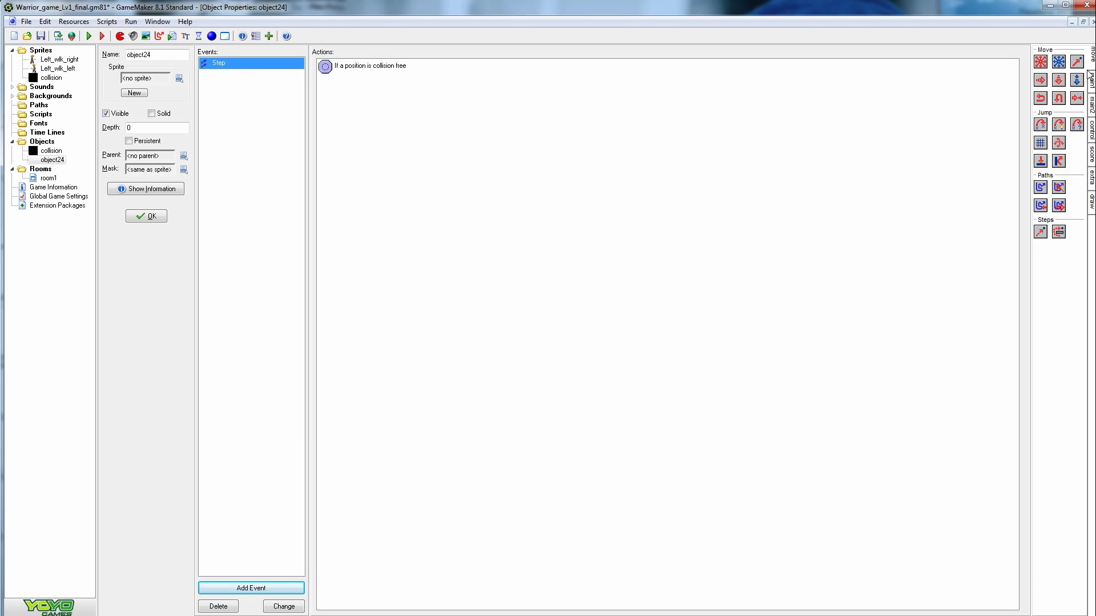
{"action": "left_click_drag", "start_coordinate": [1076, 79], "coordinate": [914, 113]}
{"action": "left_click_drag", "start_coordinate": [684, 173], "coordinate": [685, 174]}
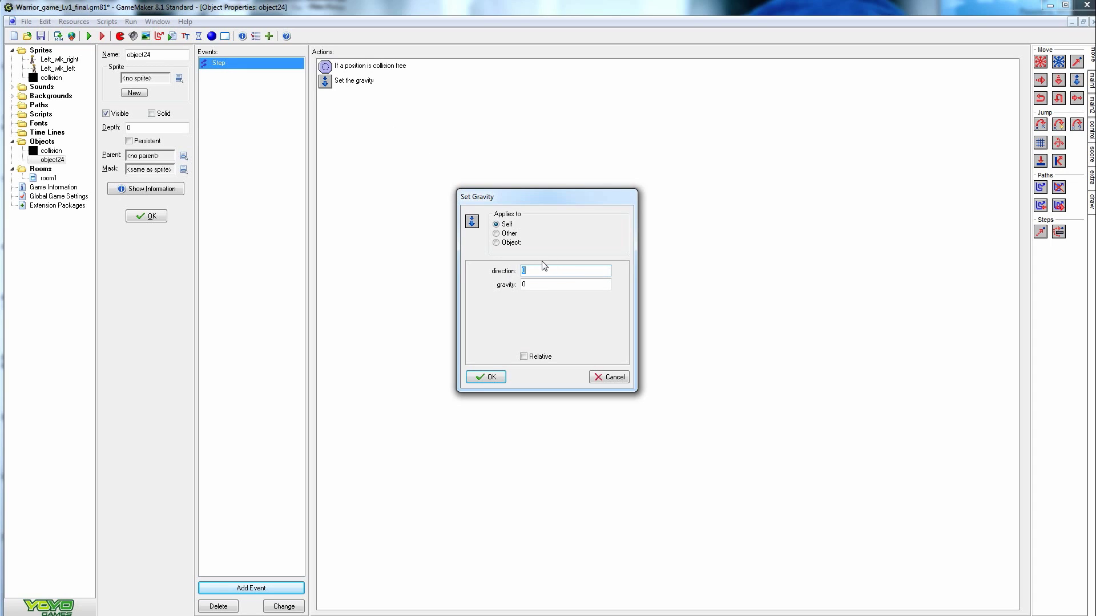
{"action": "type", "text": "270"}
{"action": "double_click", "coordinate": [542, 284]}
{"action": "type", "text": "4"}
{"action": "double_click", "coordinate": [542, 272]}
{"action": "left_click", "coordinate": [489, 377]}
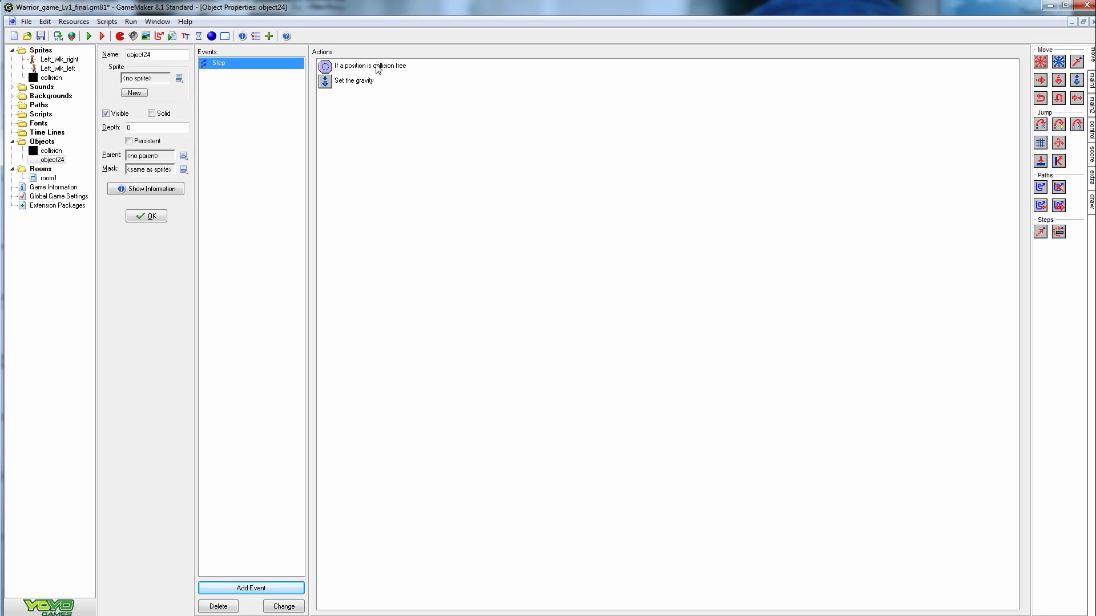
{"action": "mouse_move", "coordinate": [377, 69]}
{"action": "mouse_move", "coordinate": [349, 84]}
- Add an Else branch after the gravity action in the Step event
{"action": "left_click", "coordinate": [1086, 84]}
{"action": "left_click", "coordinate": [1090, 104]}
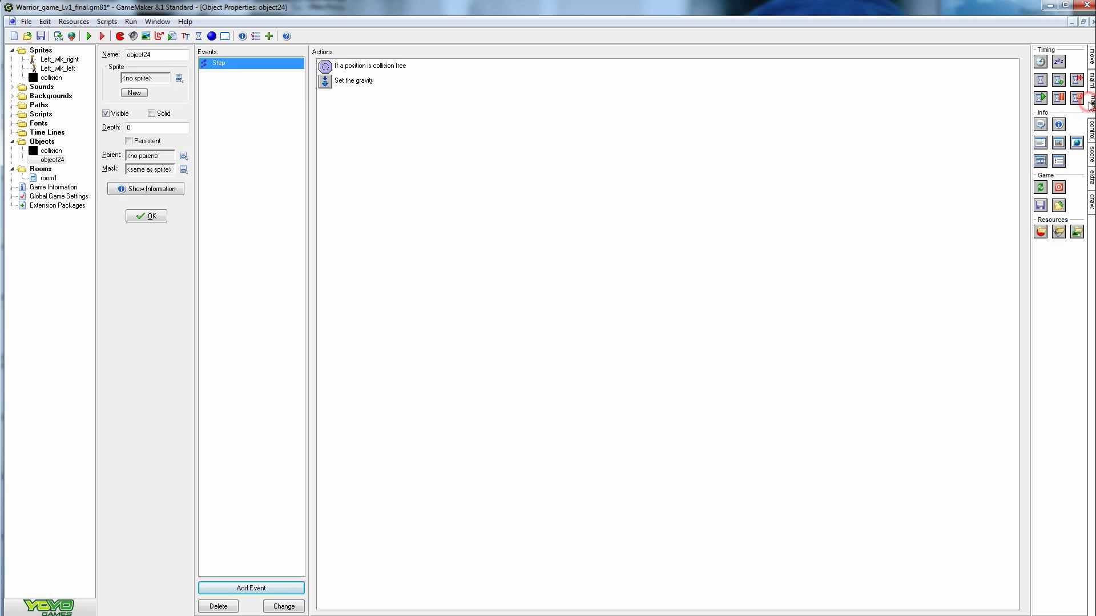
{"action": "left_click", "coordinate": [1090, 131]}
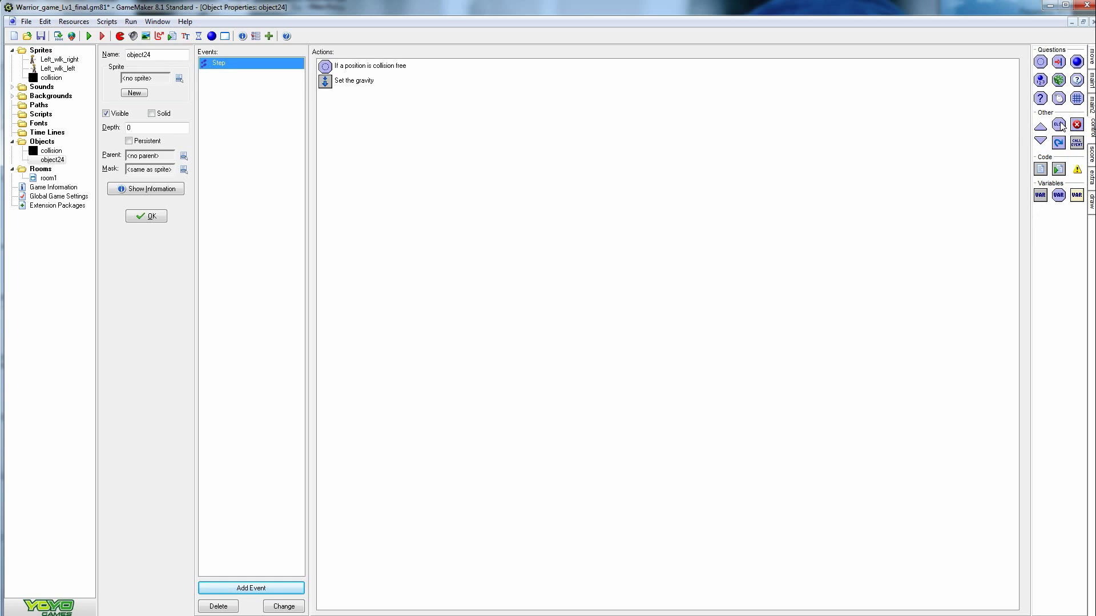
{"action": "left_click_drag", "start_coordinate": [1058, 125], "coordinate": [400, 118]}
- Under Else, set gravity to 0 at direction 270
{"action": "left_click", "coordinate": [1091, 60]}
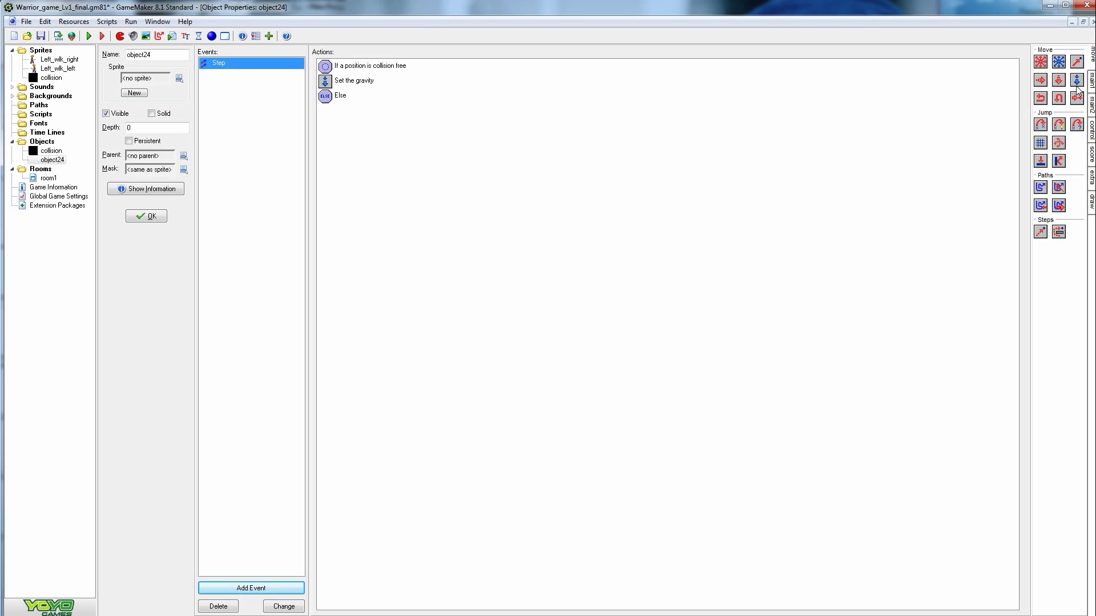
{"action": "left_click_drag", "start_coordinate": [1077, 80], "coordinate": [670, 196]}
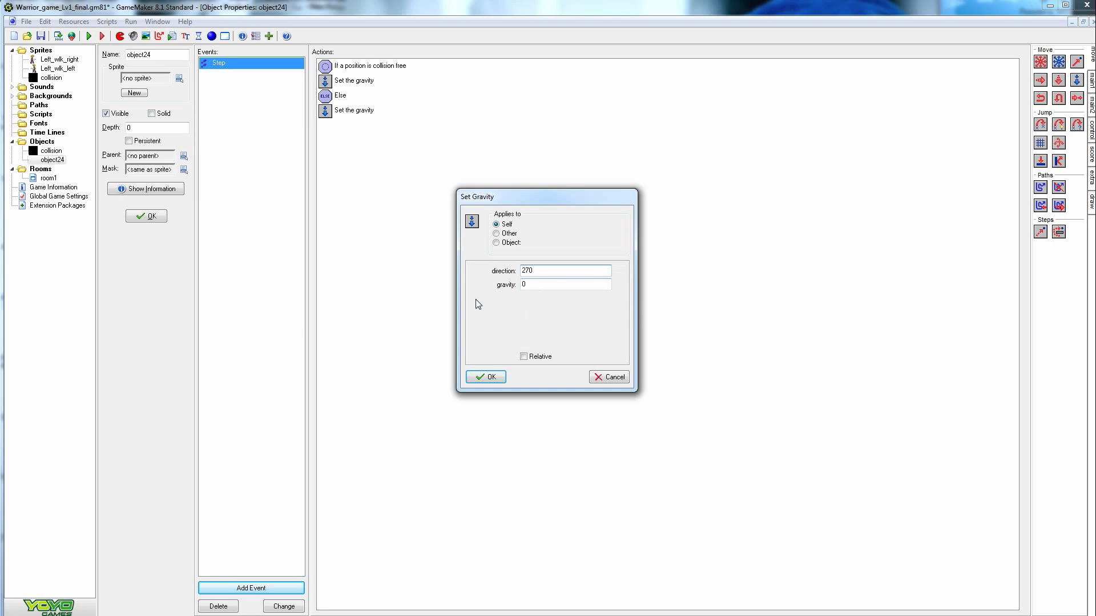
{"action": "key", "text": "Tab"}
{"action": "left_click", "coordinate": [491, 379]}
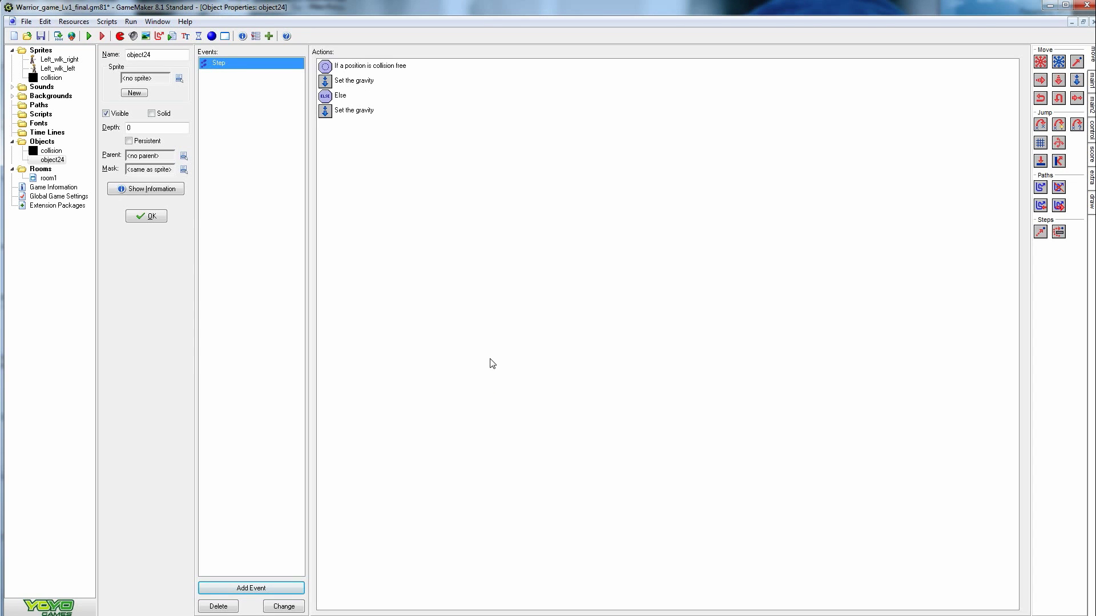
{"action": "left_click", "coordinate": [1092, 132]}
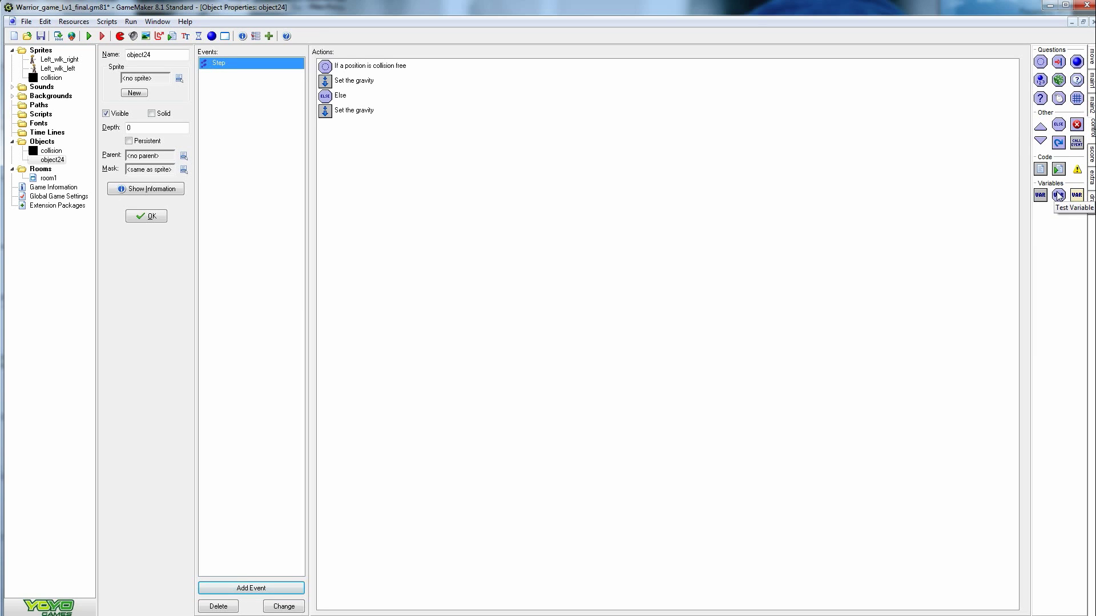
- Add a Test Variable action checking whether vspeed is larger than 12
{"action": "left_click_drag", "start_coordinate": [1059, 197], "coordinate": [806, 210]}
{"action": "left_click_drag", "start_coordinate": [620, 210], "coordinate": [621, 210]}
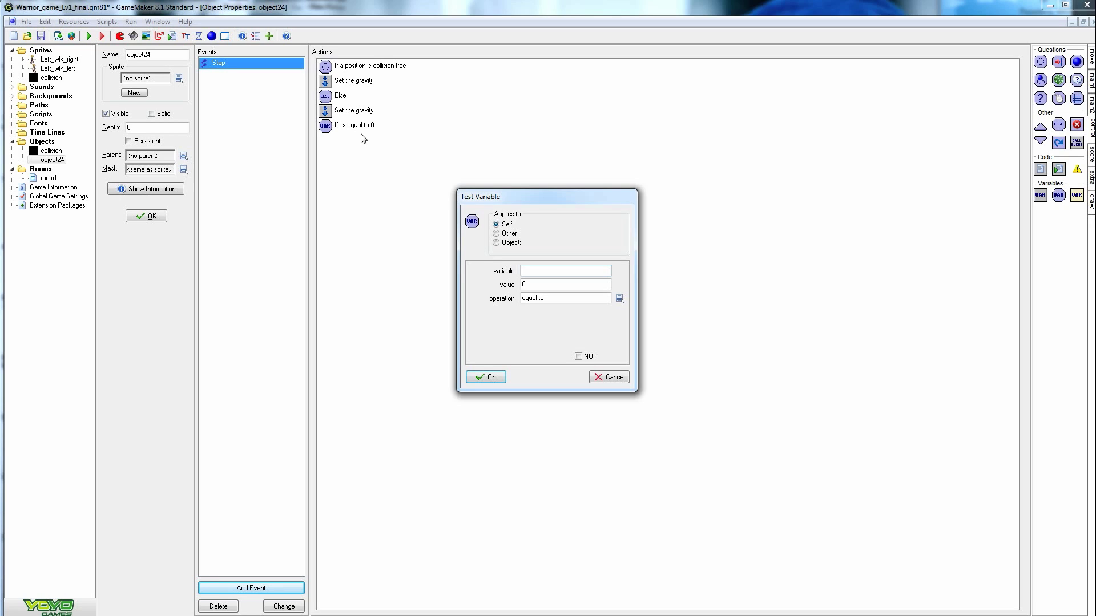
{"action": "left_click", "coordinate": [540, 273]}
{"action": "key", "text": "Tab"}
{"action": "left_click", "coordinate": [567, 298]}
{"action": "left_click", "coordinate": [600, 334]}
{"action": "left_click_drag", "start_coordinate": [539, 284], "coordinate": [513, 289]}
{"action": "key", "text": "Tab"}
{"action": "left_click", "coordinate": [528, 284]}
{"action": "left_click", "coordinate": [482, 374]}
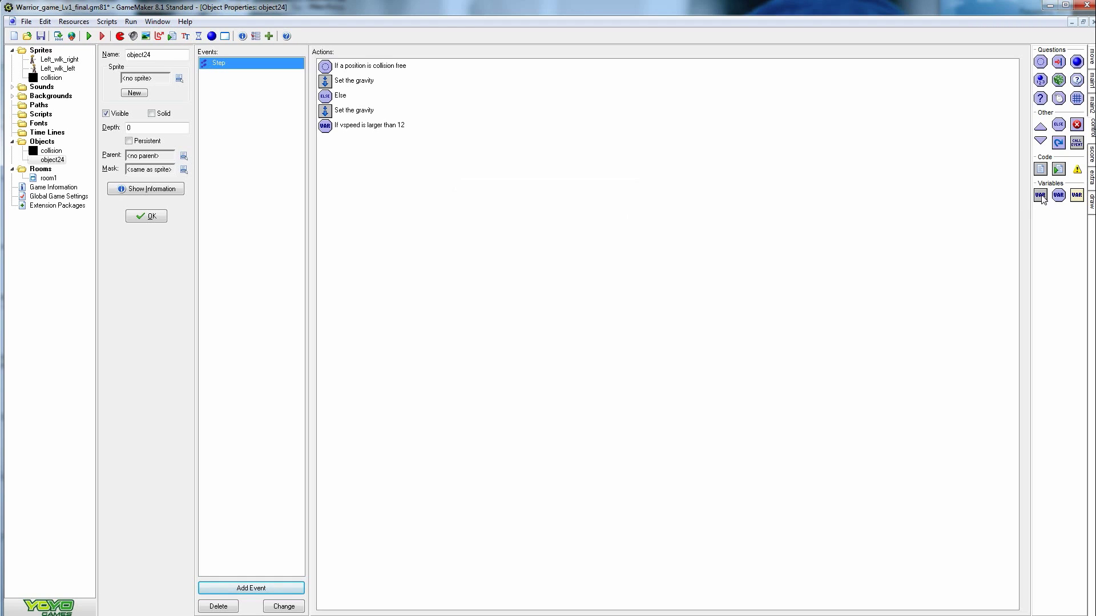
- Add a Set Variable action assigning vspeed the value 12 under the test
{"action": "left_click_drag", "start_coordinate": [1040, 196], "coordinate": [400, 251]}
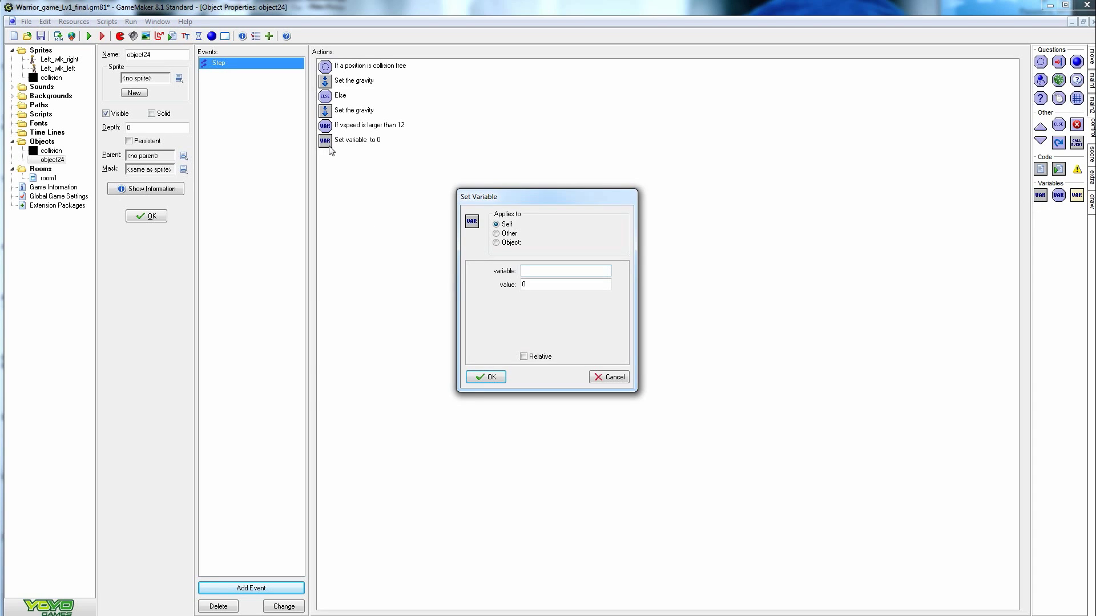
{"action": "left_click", "coordinate": [551, 267]}
{"action": "left_click", "coordinate": [525, 285]}
{"action": "left_click", "coordinate": [487, 378]}
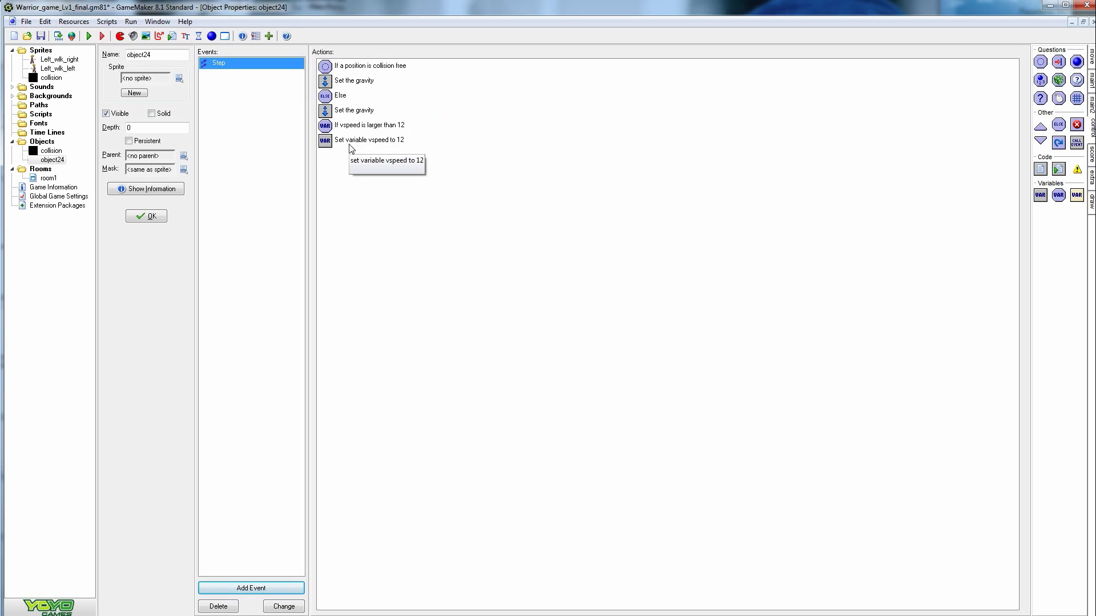
{"action": "double_click", "coordinate": [52, 152]}
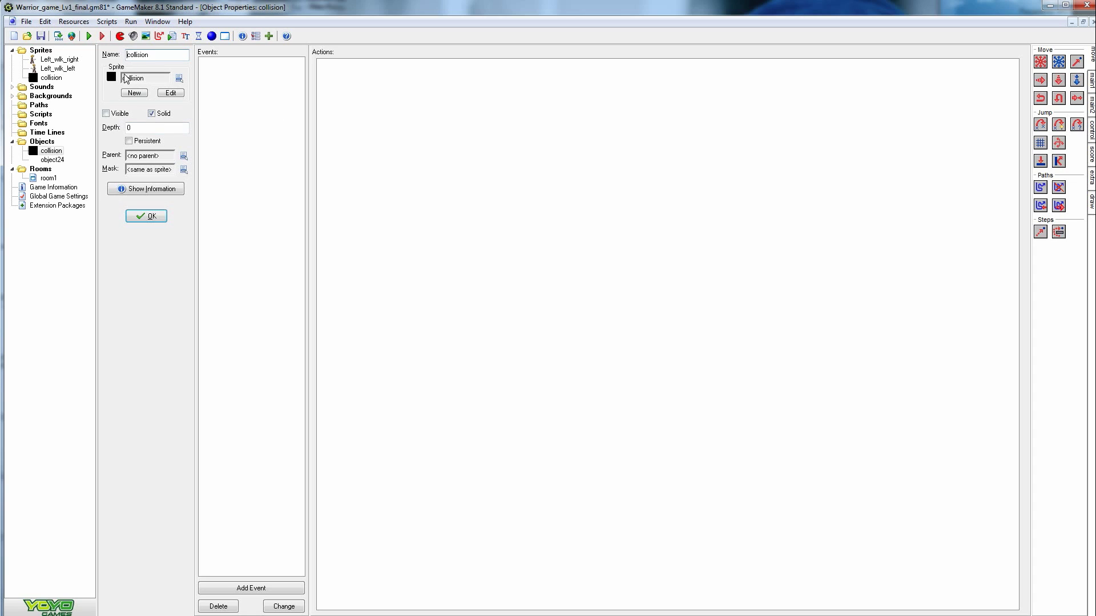
{"action": "left_click", "coordinate": [52, 150]}
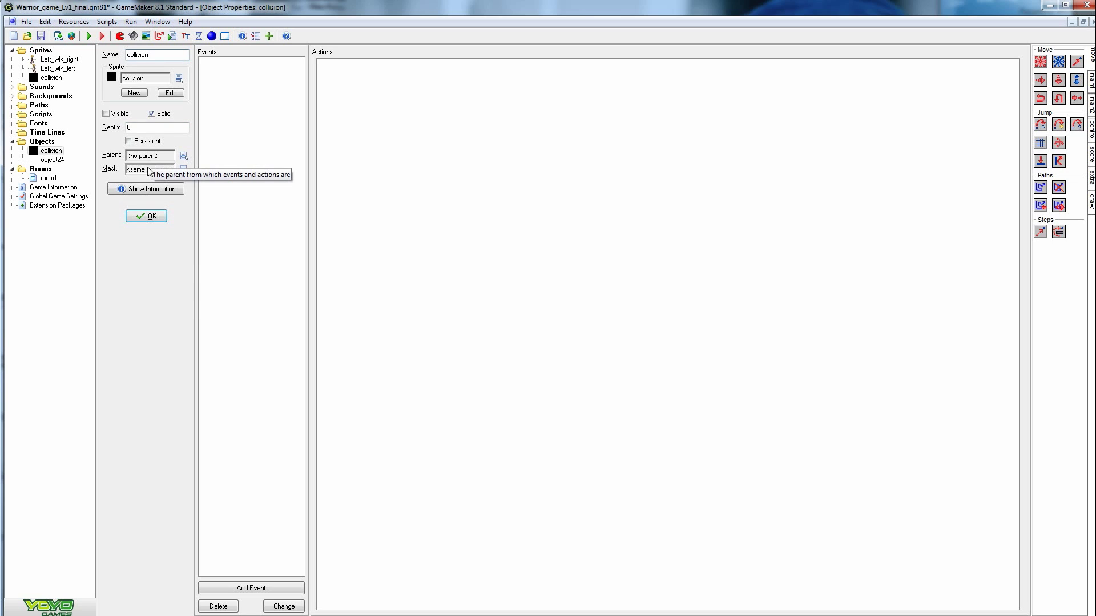
{"action": "left_click", "coordinate": [147, 216]}
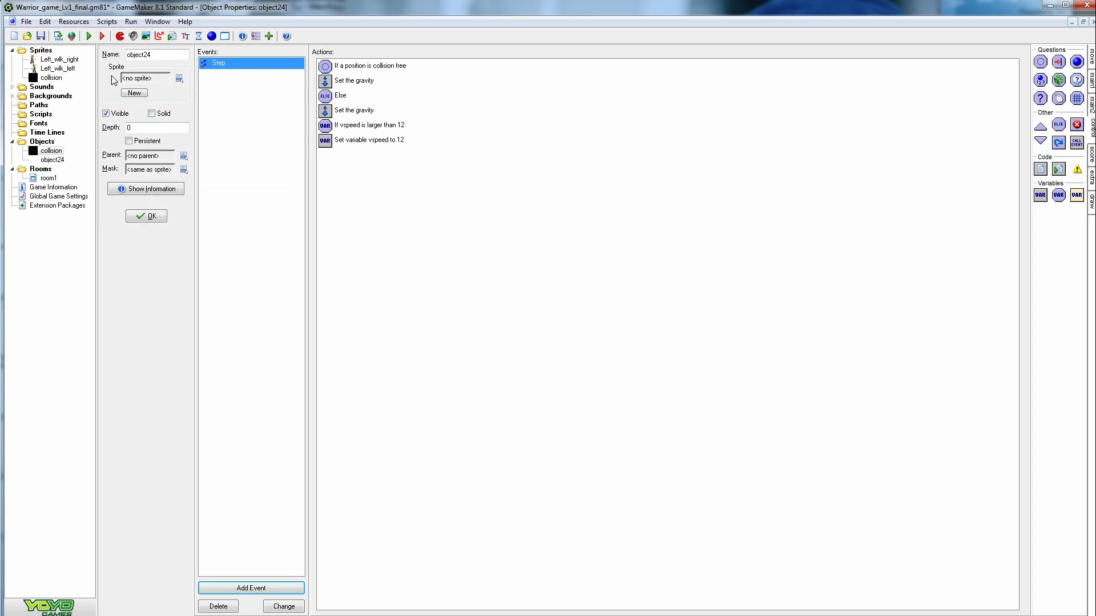
- Rename object24 to Character_Left
{"action": "left_click", "coordinate": [171, 49]}
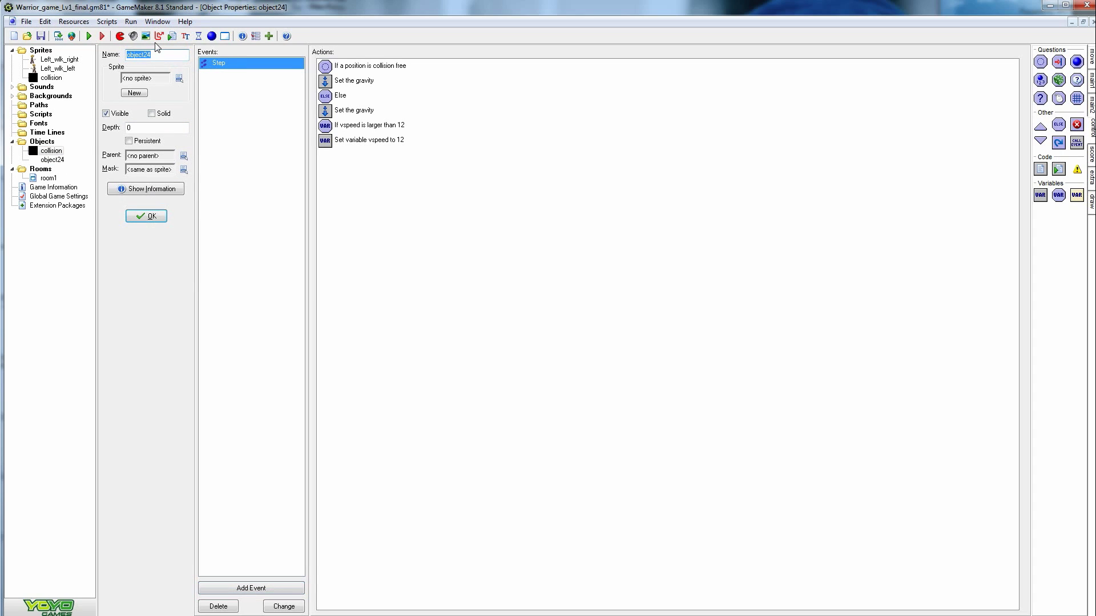
{"action": "type", "text": "Cha"}
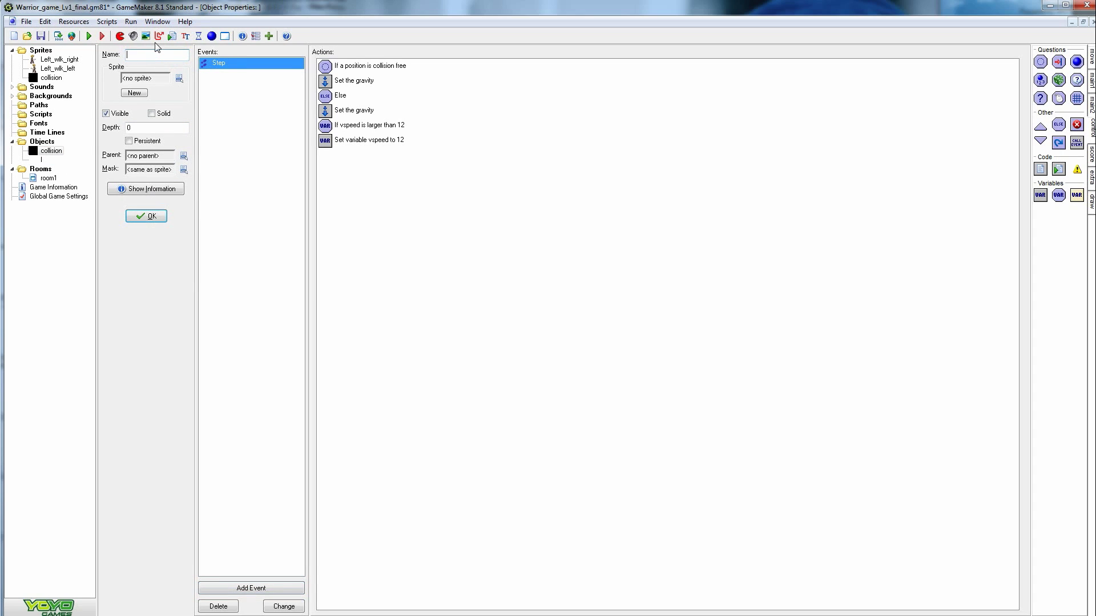
{"action": "type", "text": "racter"}
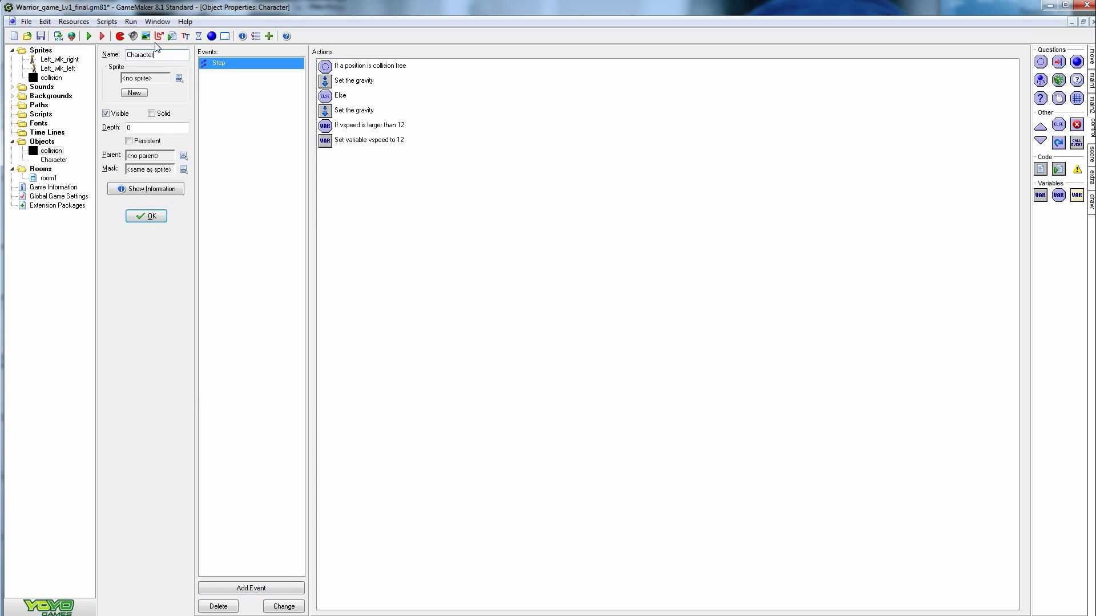
{"action": "type", "text": " Left"}
{"action": "left_click", "coordinate": [156, 55]}
{"action": "key", "text": "BackSpace"}
{"action": "type", "text": "_Left"}
- Give Character_Left the Left_wlk_right sprite and open the collision object's properties
{"action": "left_click", "coordinate": [179, 79]}
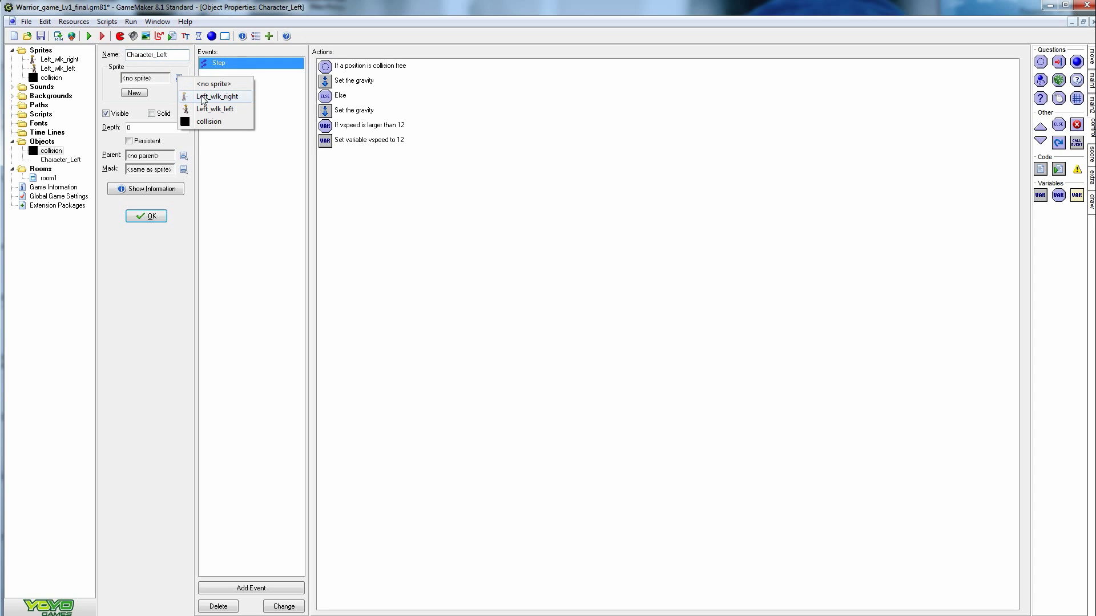
{"action": "left_click", "coordinate": [215, 99]}
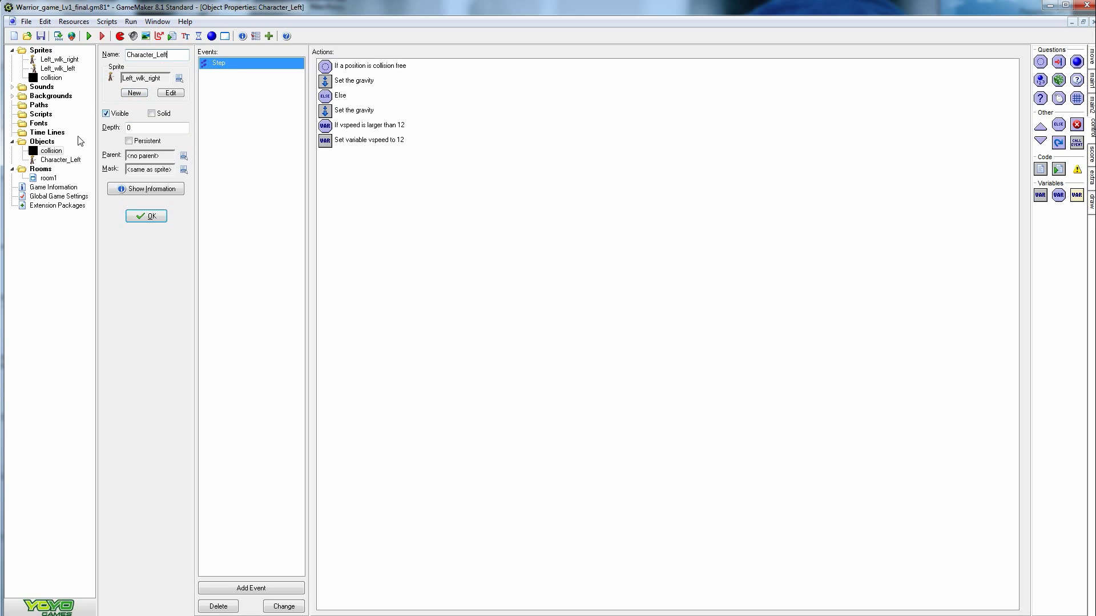
{"action": "double_click", "coordinate": [51, 152]}
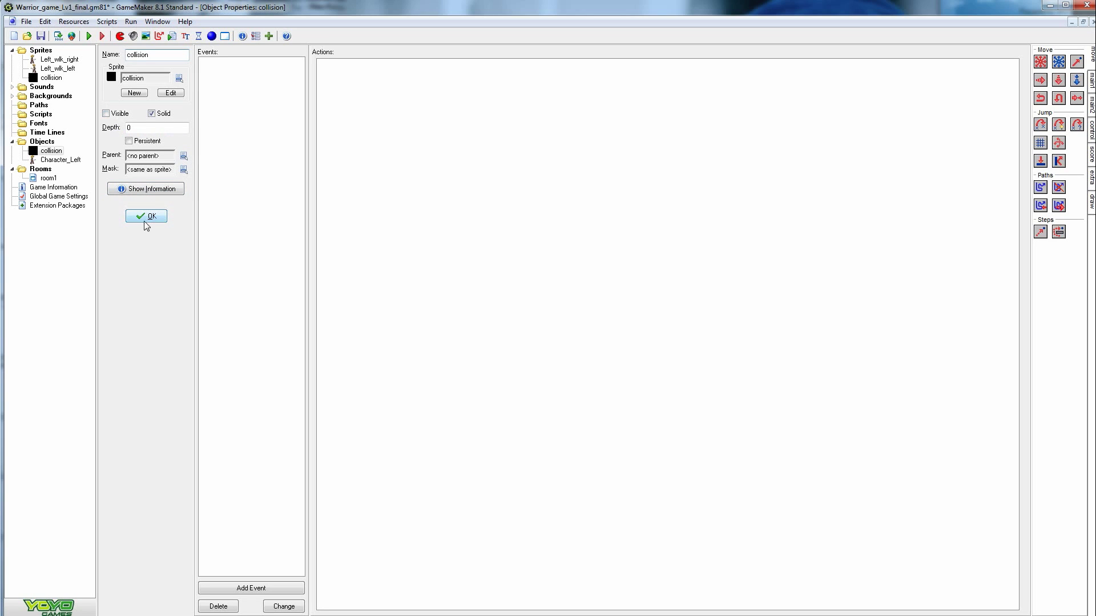
- Tick Visible on the collision object and save its properties
{"action": "left_click", "coordinate": [107, 113]}
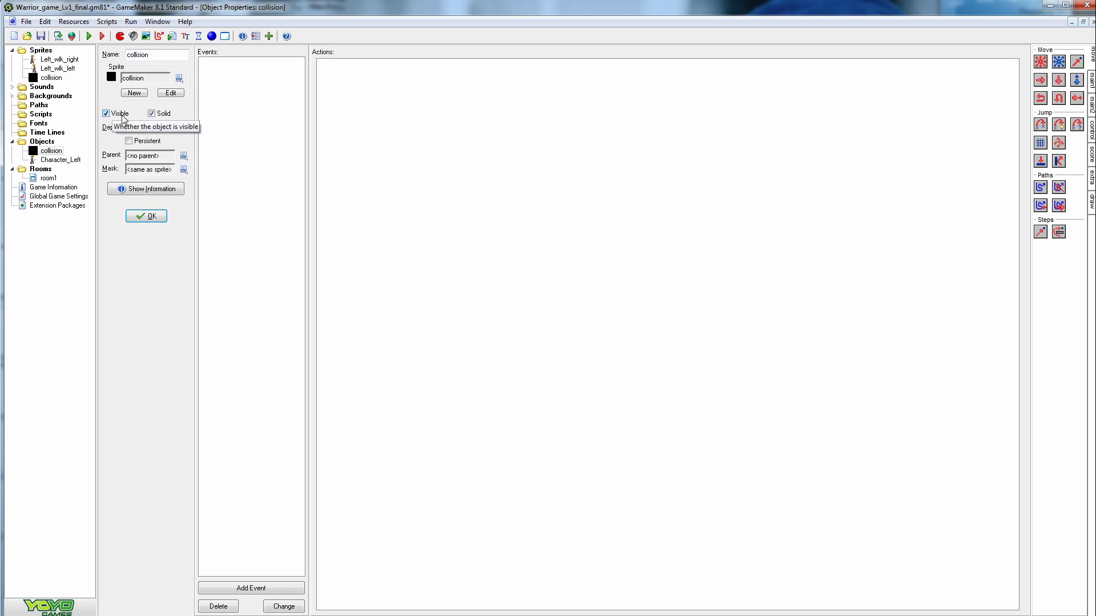
{"action": "left_click", "coordinate": [146, 219]}
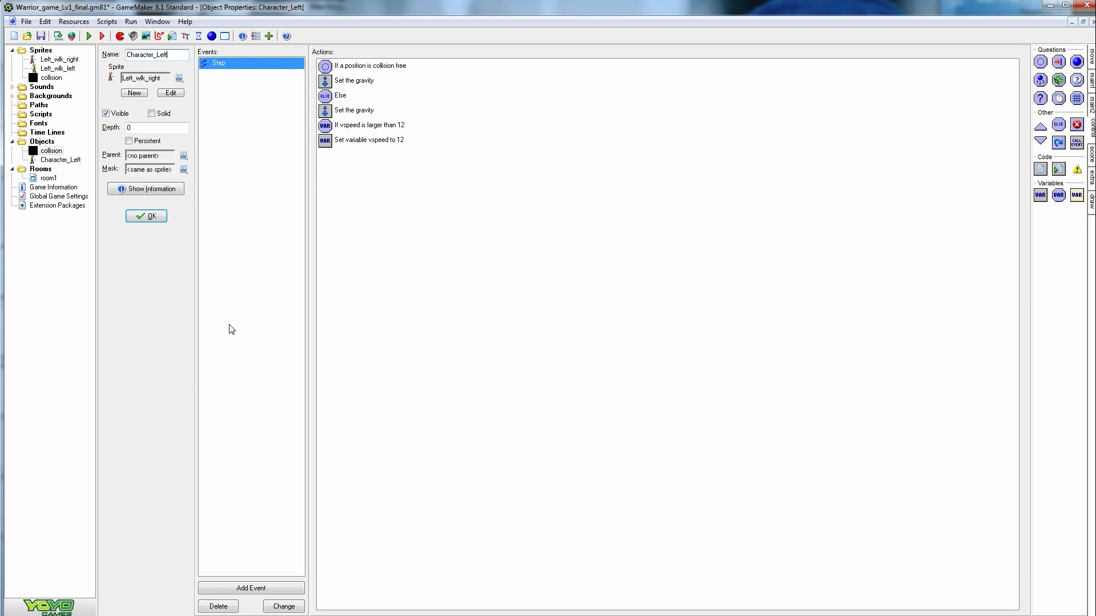
- Add a Collision event with the collision object to Character_Left
{"action": "left_click", "coordinate": [254, 590]}
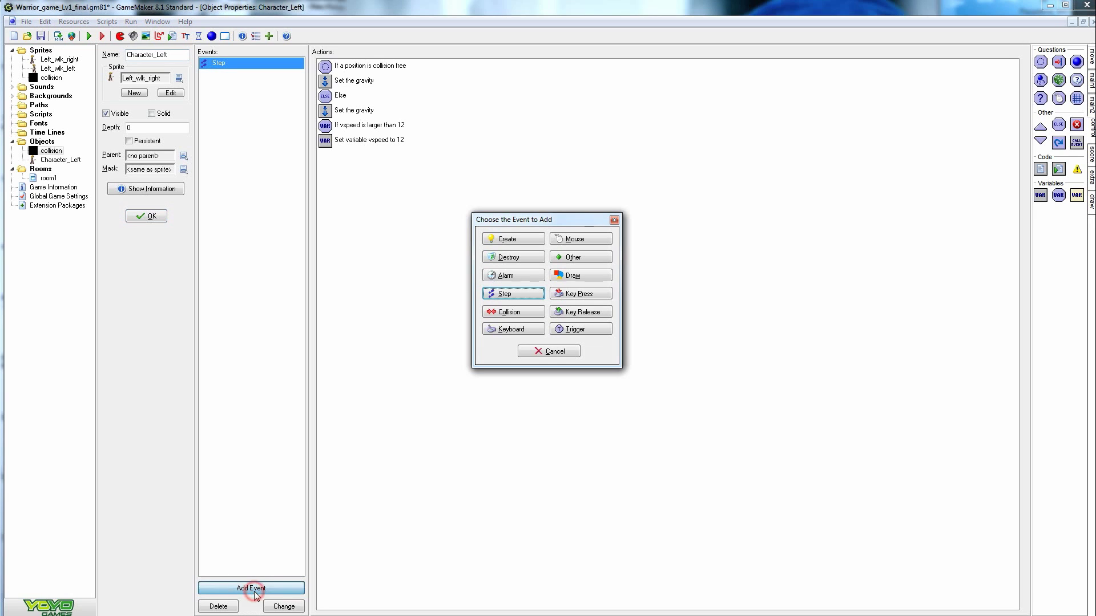
{"action": "left_click", "coordinate": [519, 320]}
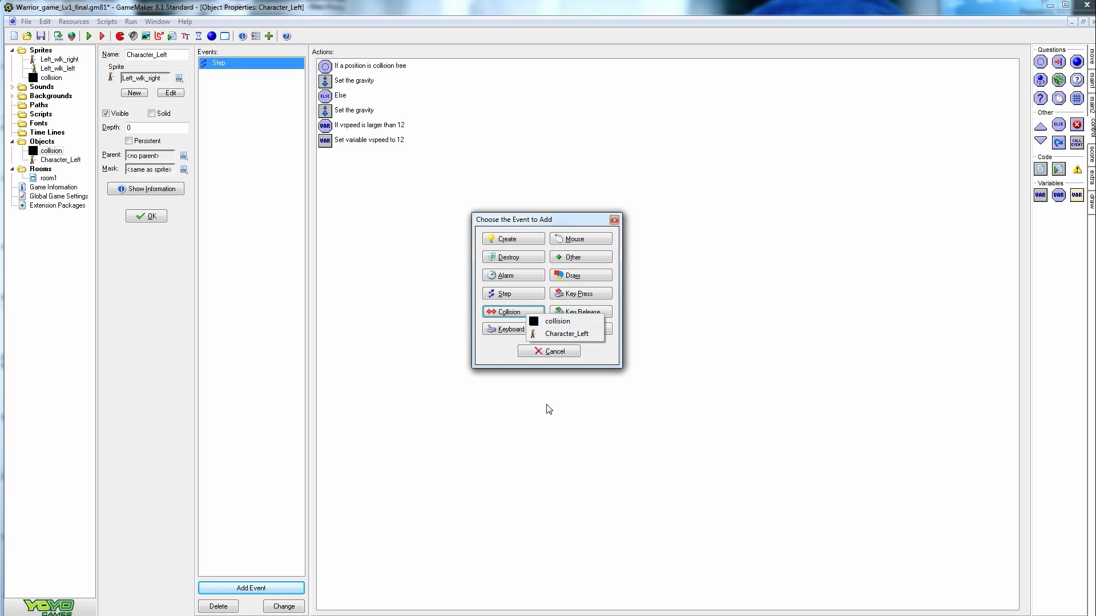
{"action": "left_click", "coordinate": [554, 322]}
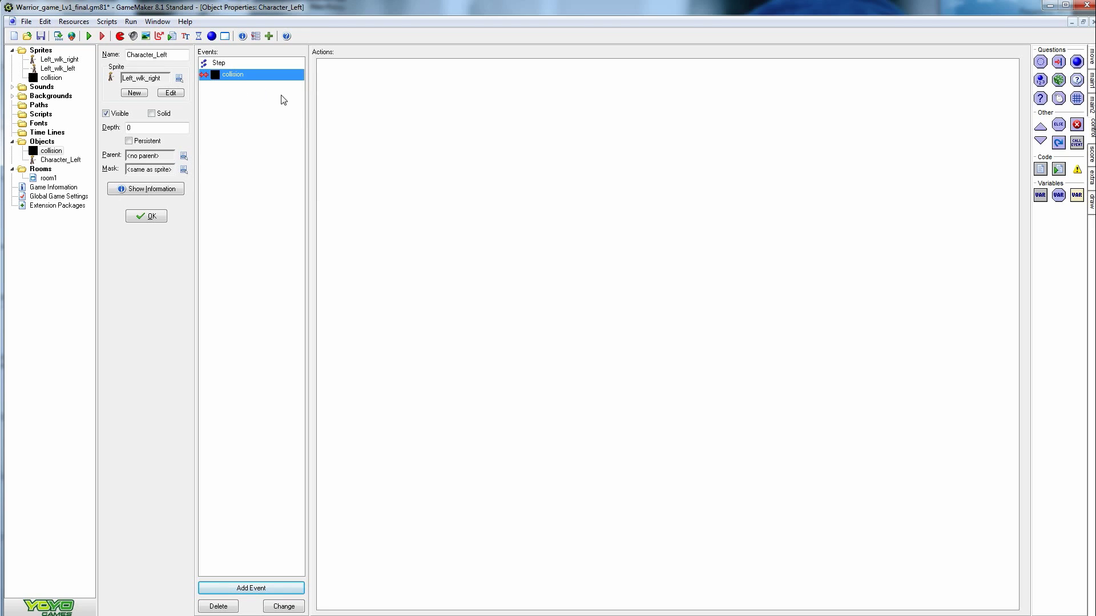
- Browse through the action category tabs, ending on the move actions
{"action": "left_click", "coordinate": [1091, 80]}
{"action": "left_click", "coordinate": [1091, 105]}
{"action": "left_click", "coordinate": [1091, 129]}
{"action": "left_click", "coordinate": [1091, 152]}
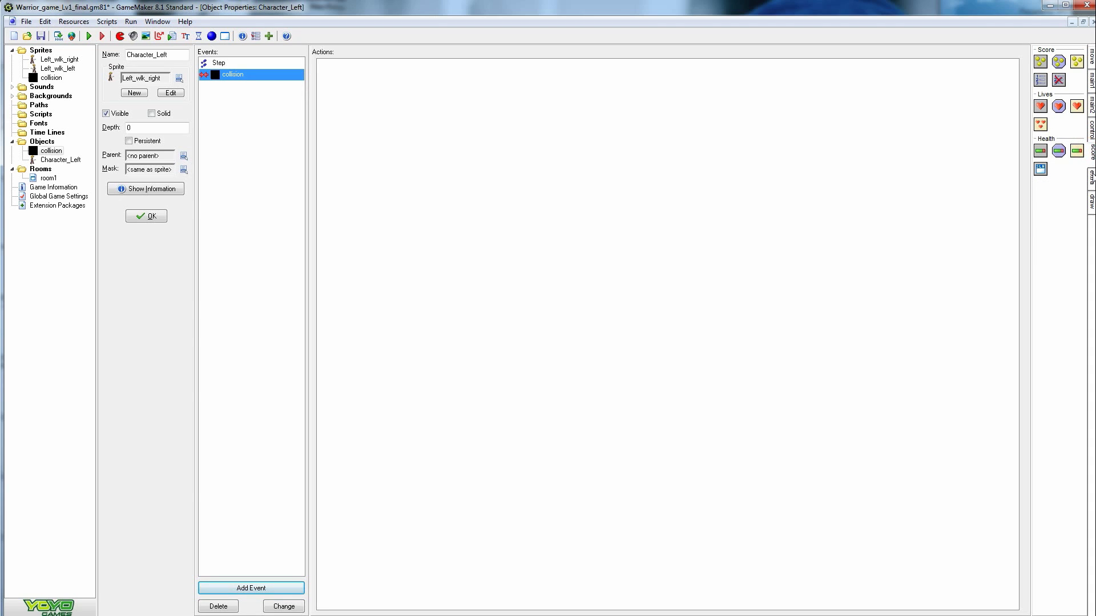
{"action": "left_click", "coordinate": [1091, 178]}
{"action": "left_click", "coordinate": [1091, 201]}
{"action": "left_click", "coordinate": [1092, 130]}
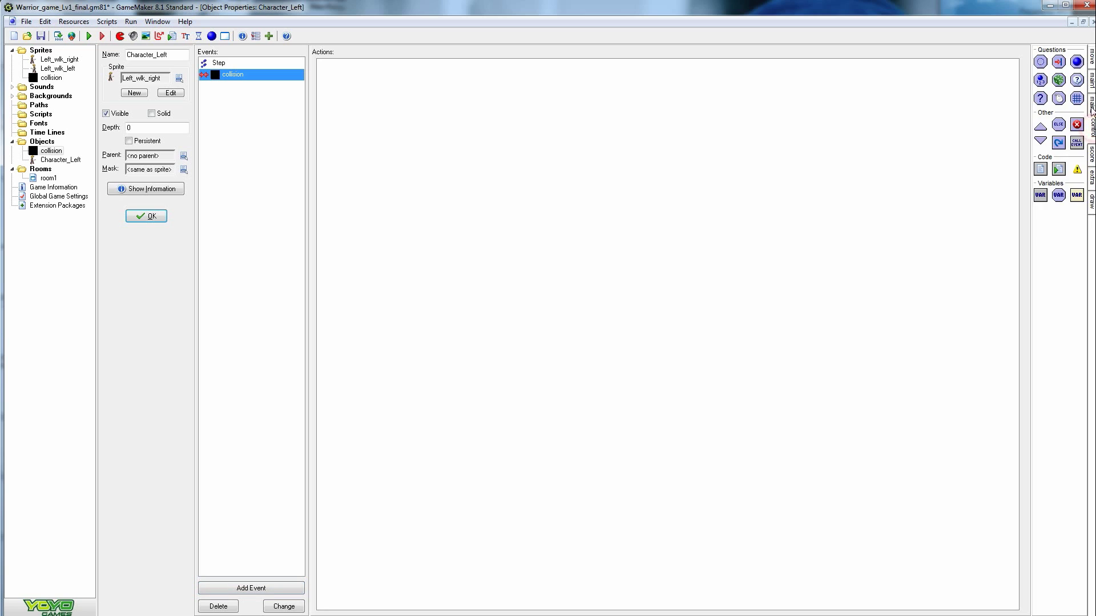
{"action": "left_click", "coordinate": [1091, 106]}
{"action": "left_click", "coordinate": [1091, 82]}
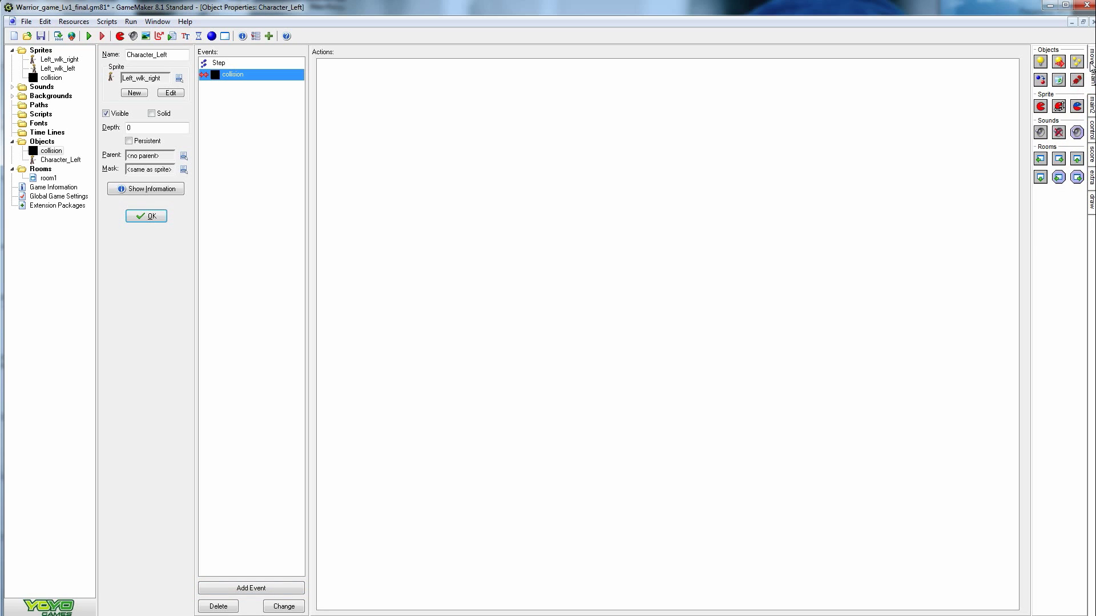
{"action": "left_click", "coordinate": [1092, 57]}
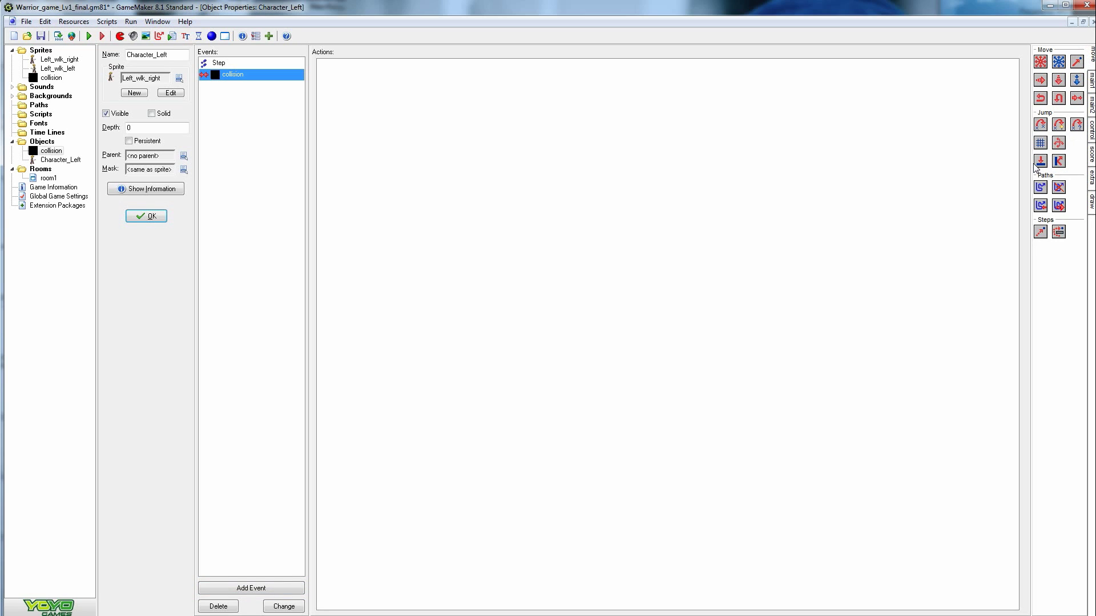
{"action": "left_click", "coordinate": [1091, 105]}
{"action": "left_click", "coordinate": [1090, 137]}
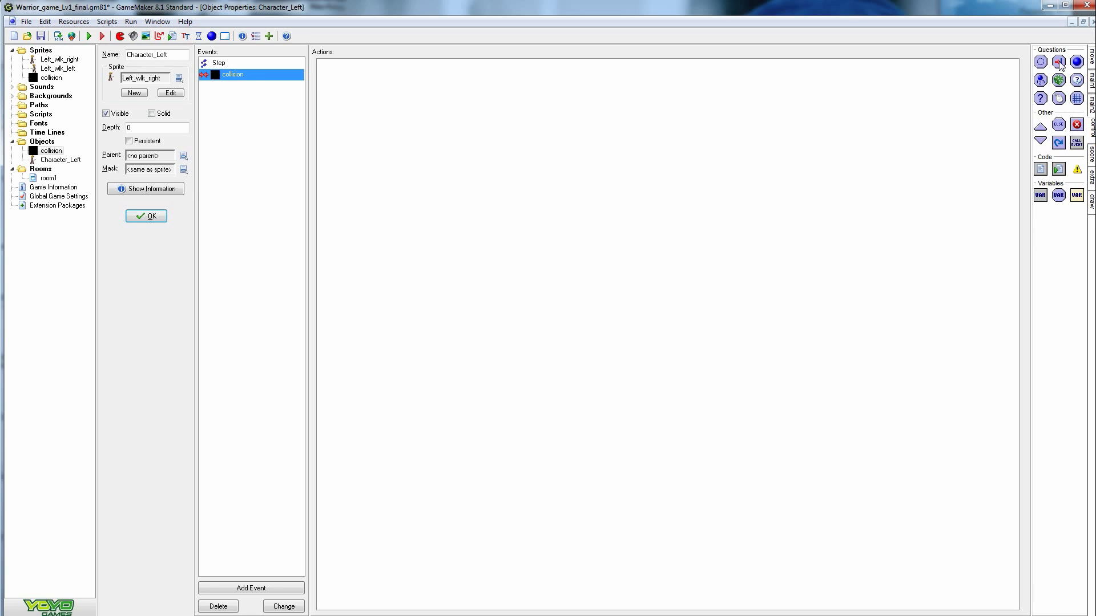
{"action": "left_click", "coordinate": [1091, 57]}
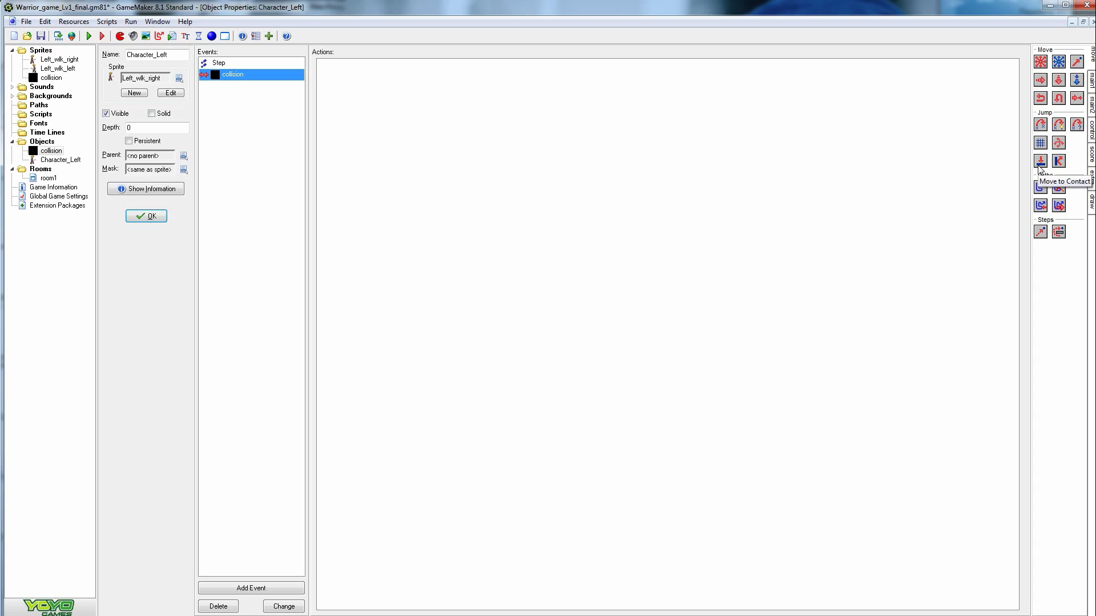
- Add a Move to Contact action (direction 270, maximum 12), then a Speed Vertical action
{"action": "left_click_drag", "start_coordinate": [1040, 162], "coordinate": [883, 171]}
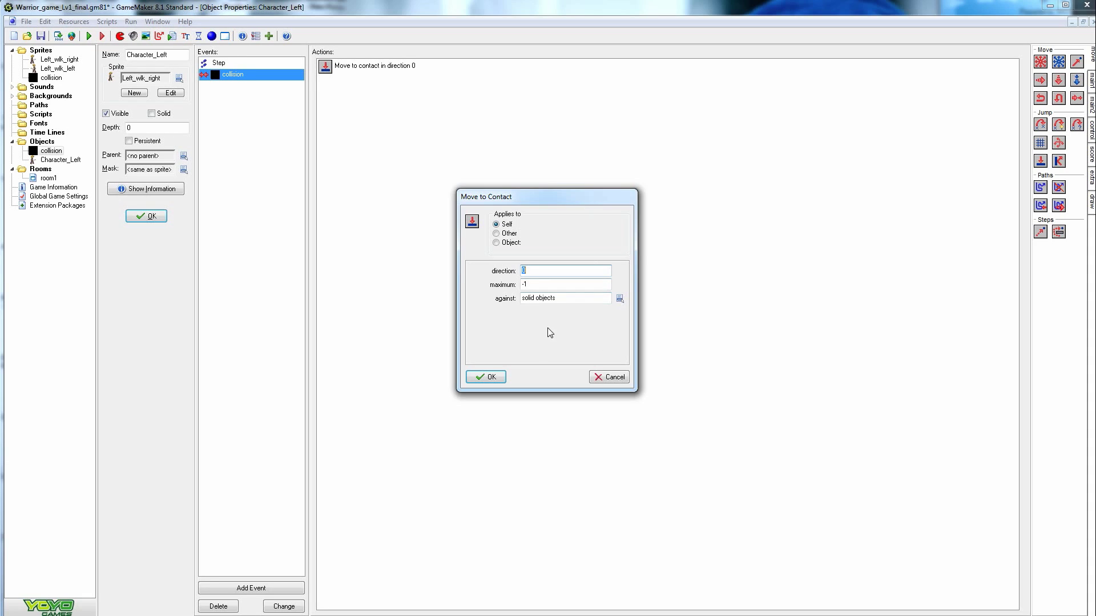
{"action": "type", "text": "270"}
{"action": "key", "text": "Tab"}
{"action": "type", "text": "12"}
{"action": "left_click", "coordinate": [494, 375]}
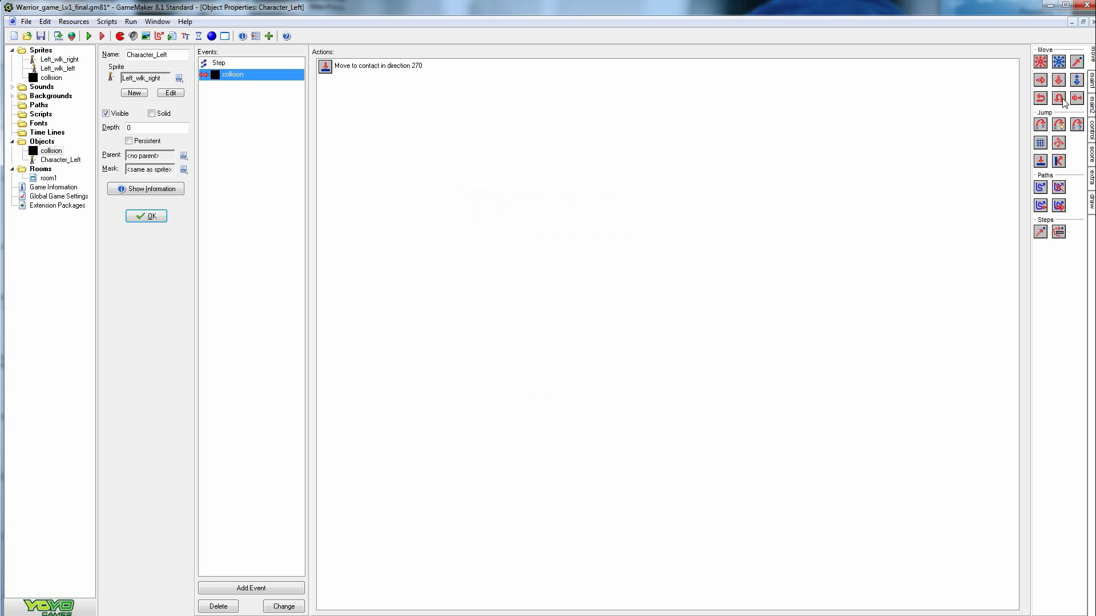
{"action": "left_click_drag", "start_coordinate": [1059, 80], "coordinate": [610, 245]}
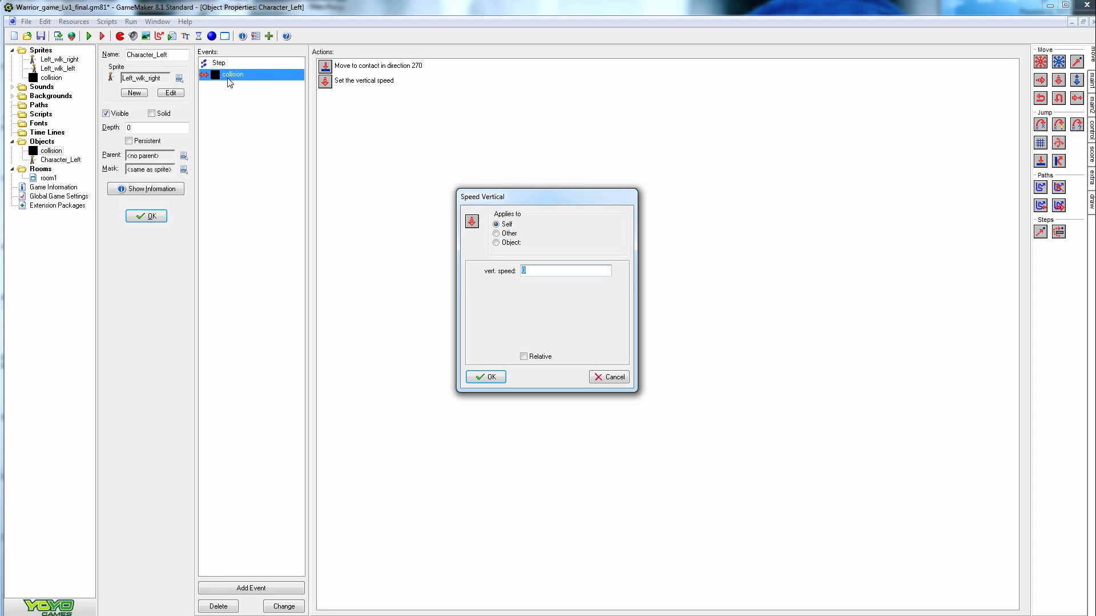
- Confirm vertical speed 0 and start adding another event to Character_Left
{"action": "left_click", "coordinate": [485, 376]}
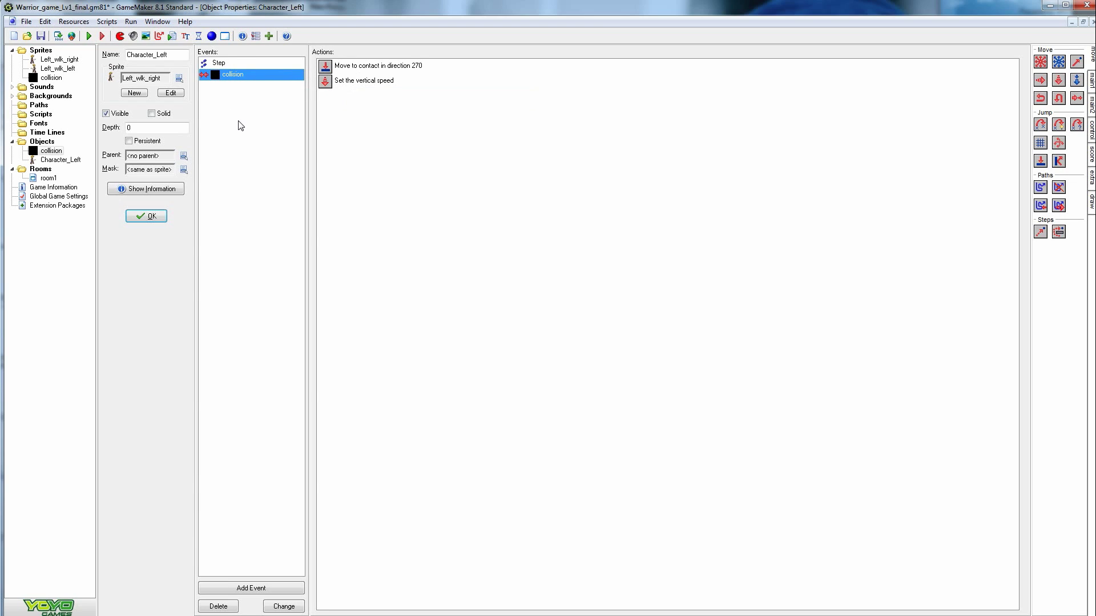
{"action": "left_click", "coordinate": [261, 588]}
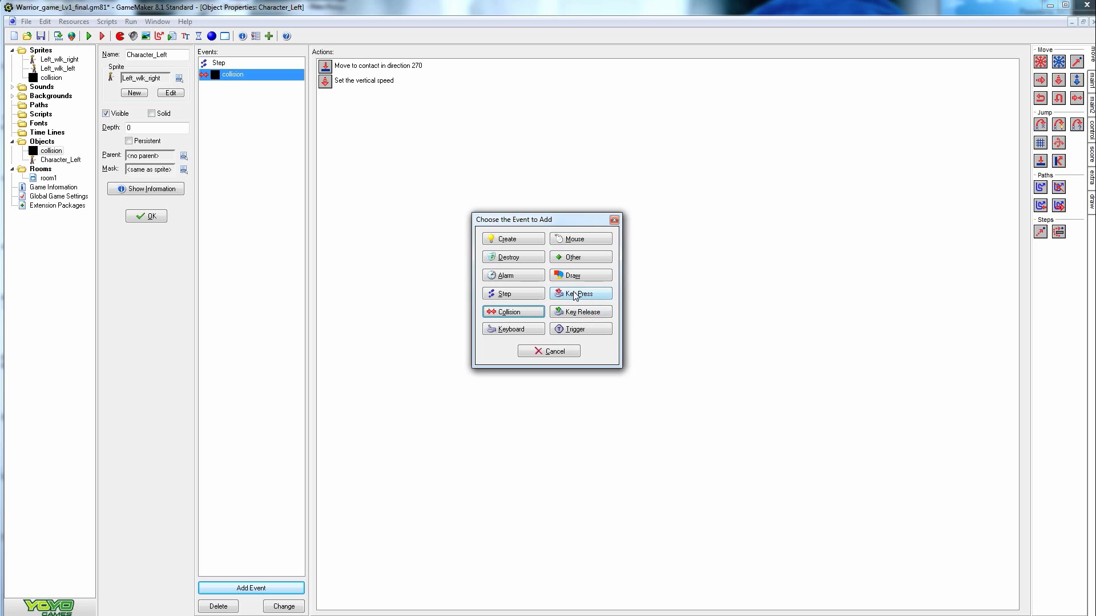
- Pick Keyboard and choose the <Left> key as the new event
{"action": "left_click", "coordinate": [525, 330]}
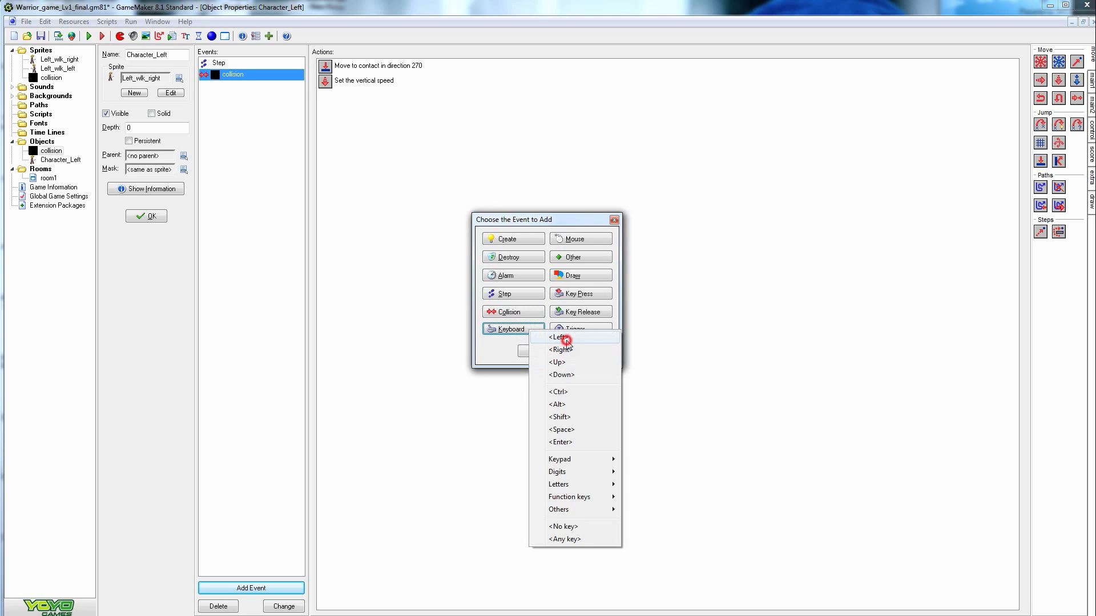
{"action": "left_click", "coordinate": [560, 337]}
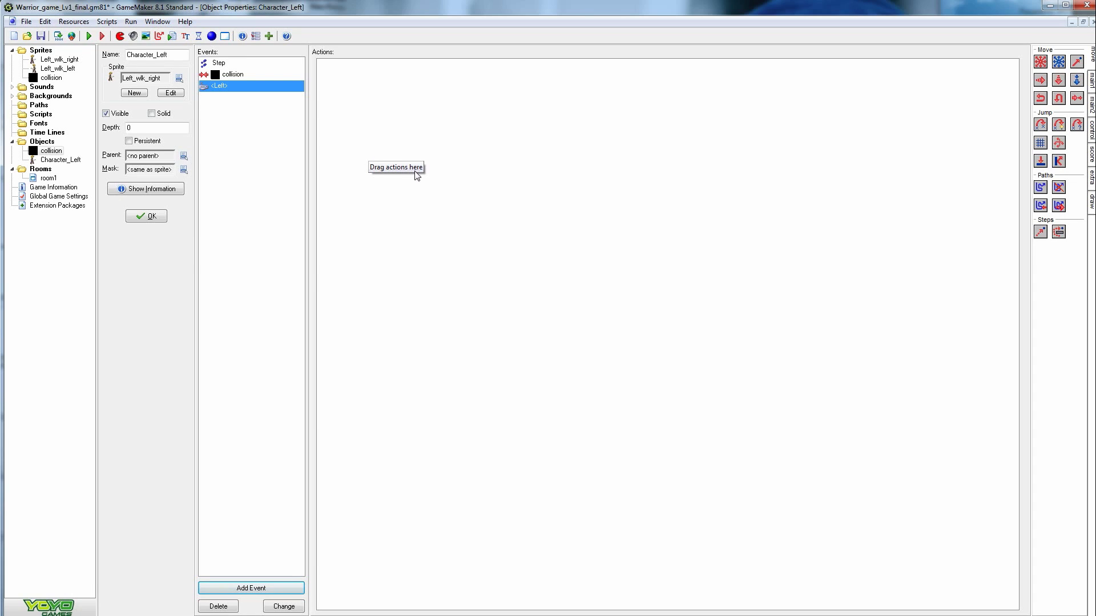
- Drag a Change Sprite action from the main1 tab into the Left event
{"action": "left_click", "coordinate": [1091, 83]}
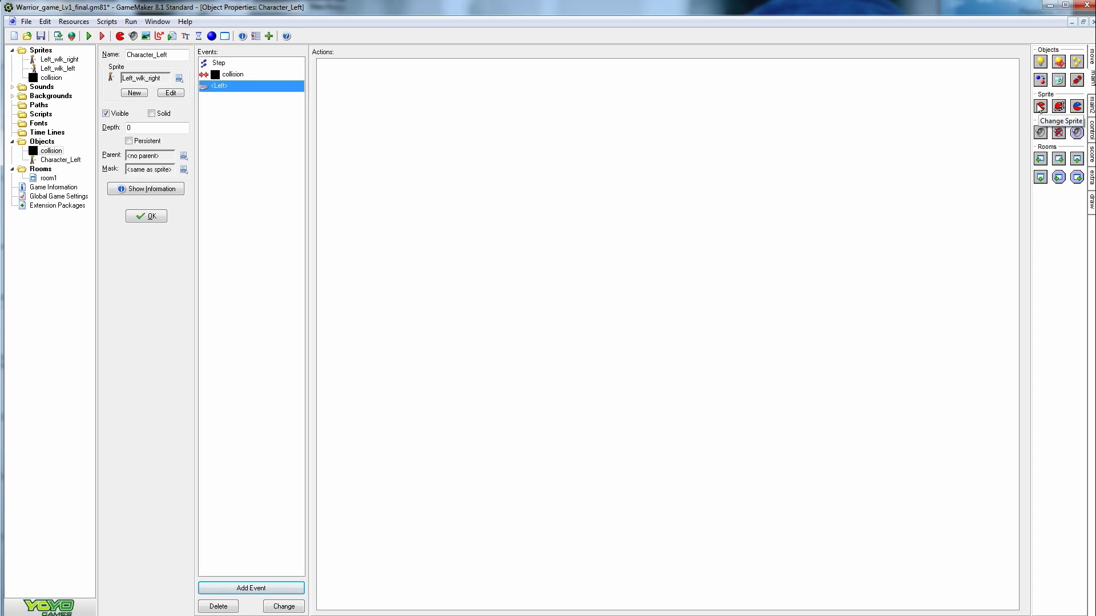
{"action": "left_click_drag", "start_coordinate": [1038, 104], "coordinate": [636, 133]}
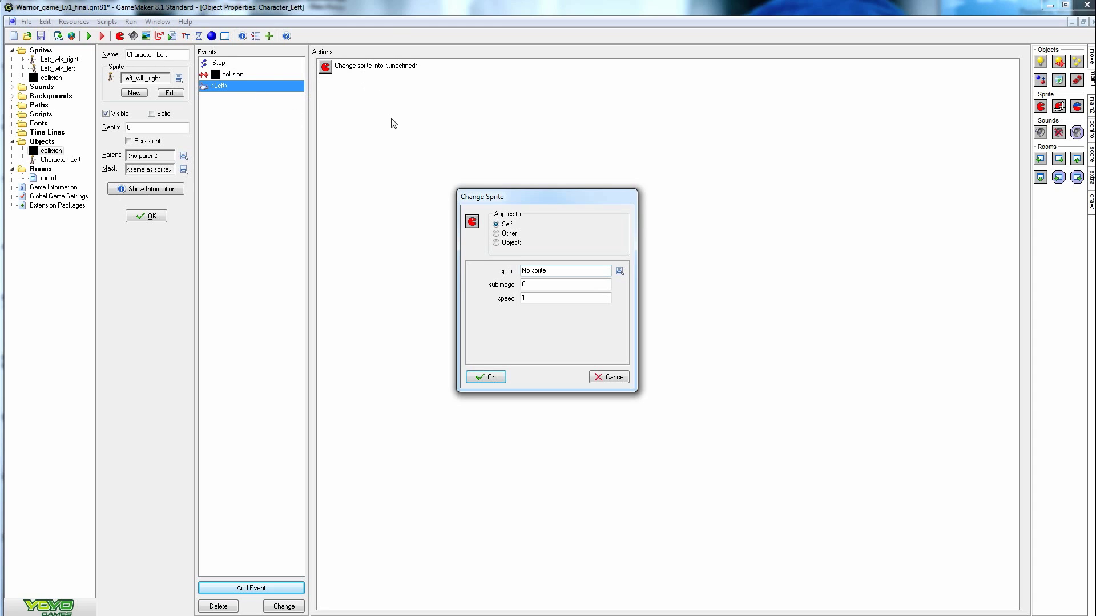
- Set Change Sprite to Left_wlk_left, subimage image_index, speed 1, and confirm
{"action": "left_click", "coordinate": [620, 271]}
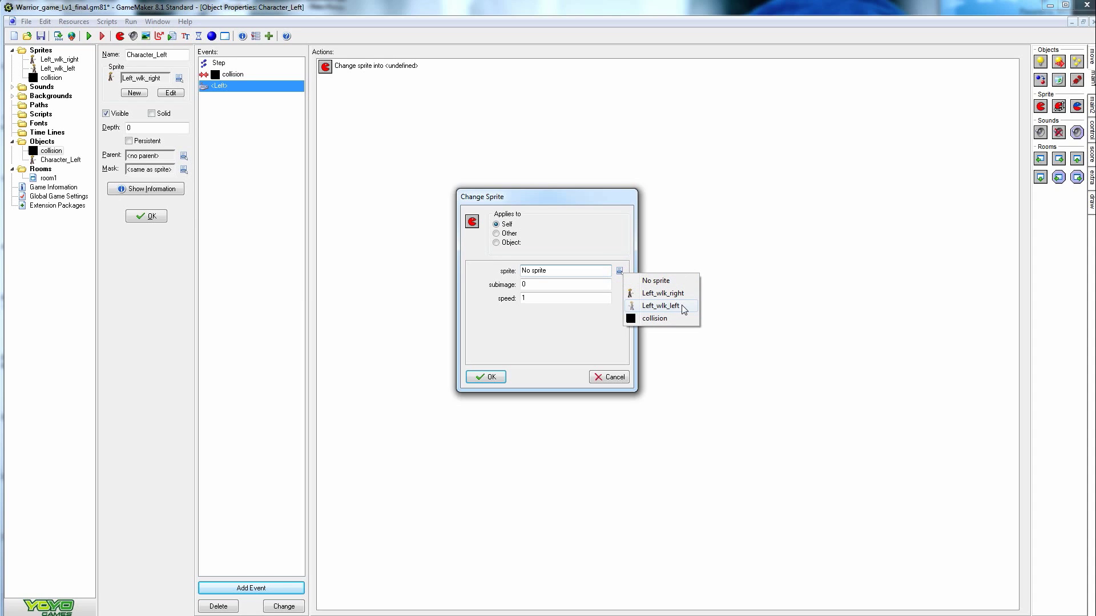
{"action": "left_click", "coordinate": [683, 307]}
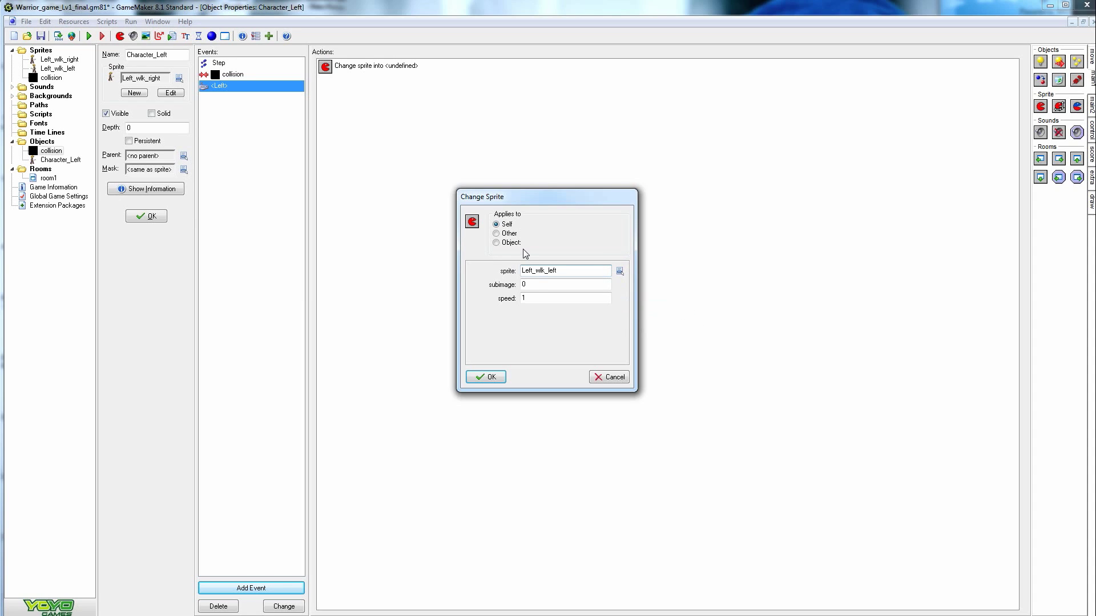
{"action": "double_click", "coordinate": [536, 284]}
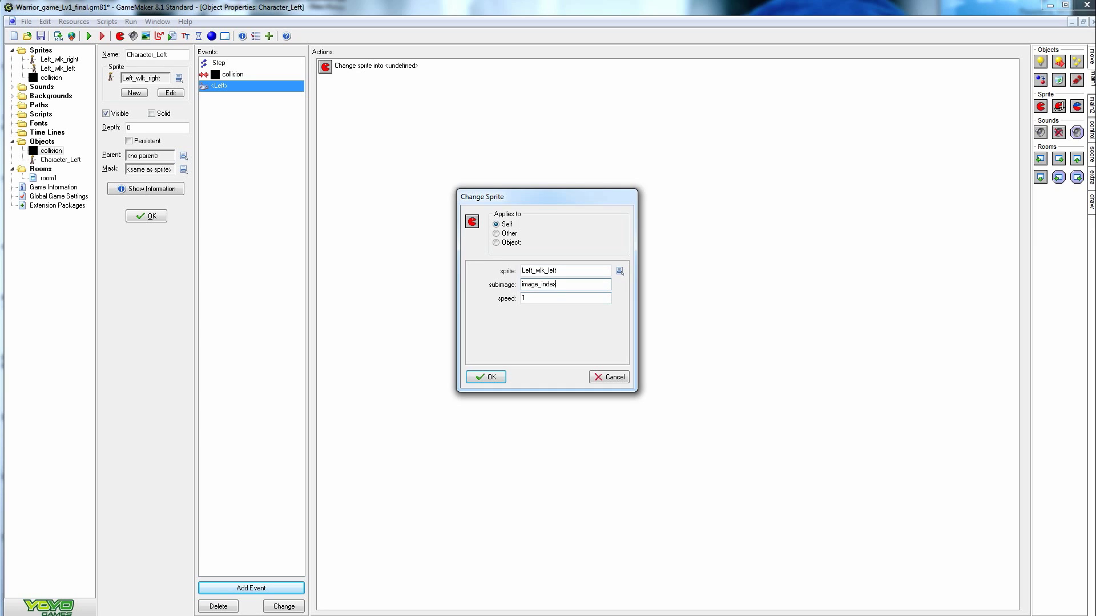
{"action": "double_click", "coordinate": [559, 284]}
{"action": "key", "text": "Tab"}
{"action": "double_click", "coordinate": [570, 284]}
{"action": "double_click", "coordinate": [547, 297]}
{"action": "left_click", "coordinate": [491, 378]}
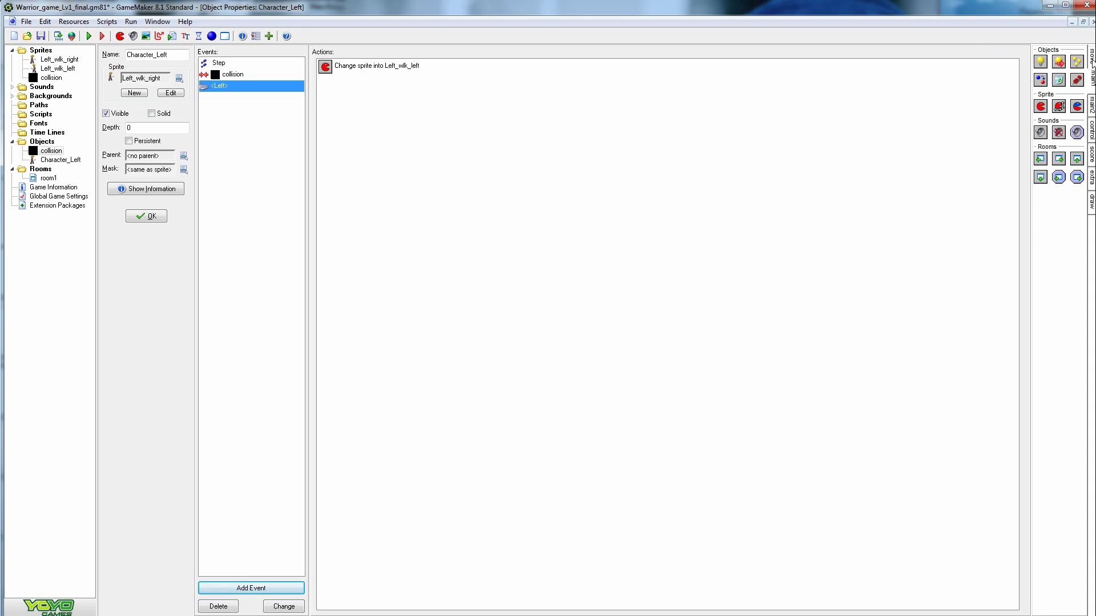
{"action": "left_click", "coordinate": [1091, 105]}
- Add a Check Empty action at relative x -4, y 0 against solid objects
{"action": "left_click", "coordinate": [1090, 131]}
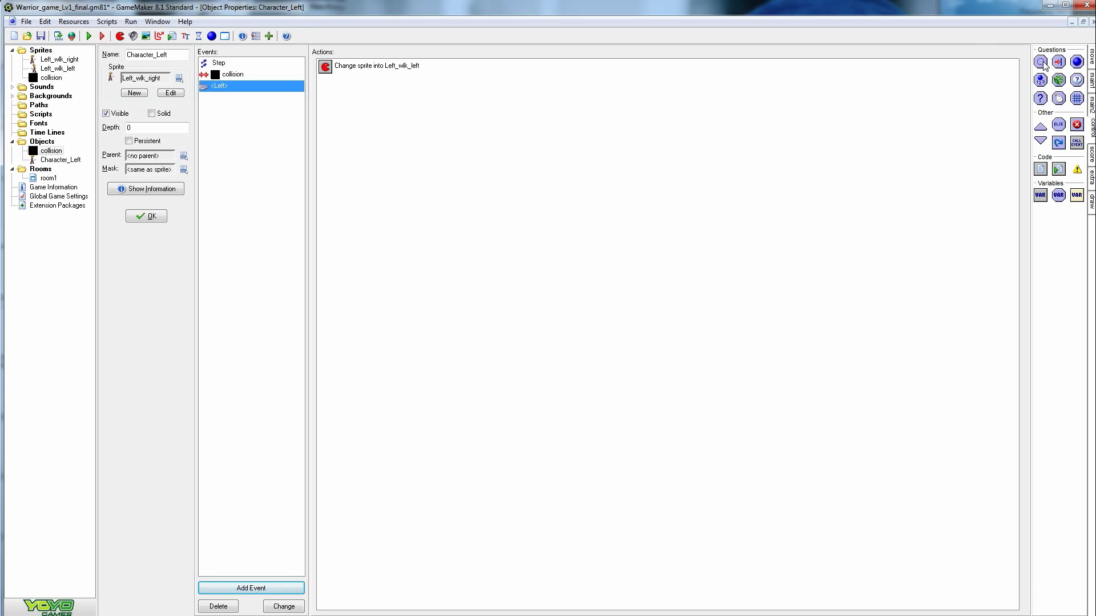
{"action": "left_click_drag", "start_coordinate": [1042, 65], "coordinate": [755, 198]}
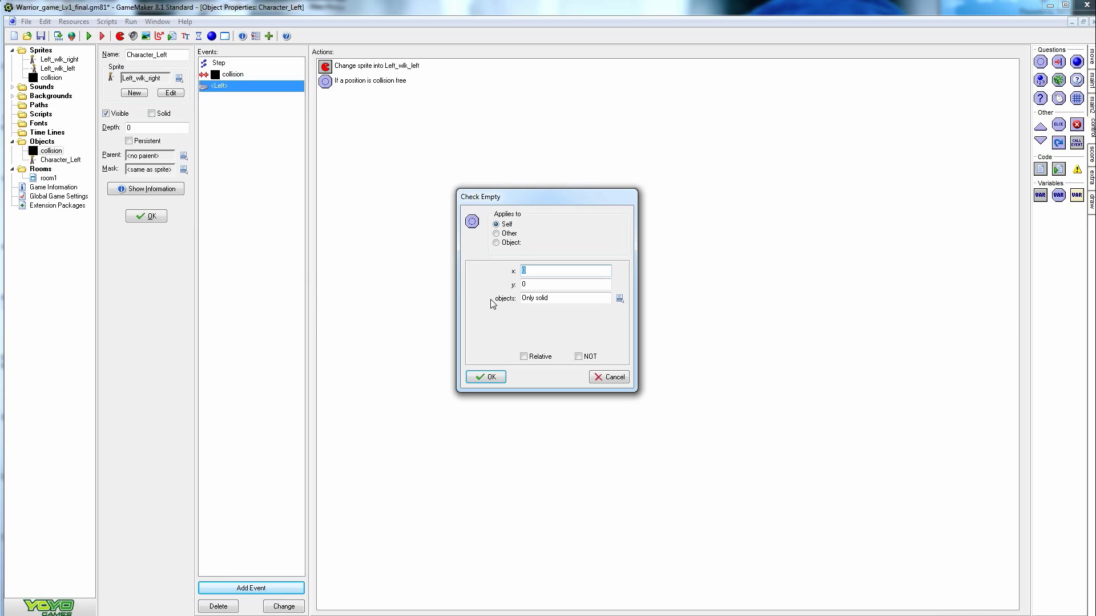
{"action": "type", "text": "-4"}
{"action": "left_click", "coordinate": [536, 284]}
{"action": "left_click", "coordinate": [524, 357]}
{"action": "double_click", "coordinate": [521, 280]}
{"action": "key", "text": "BackSpace"}
{"action": "type", "text": "0"}
{"action": "left_click", "coordinate": [496, 379]}
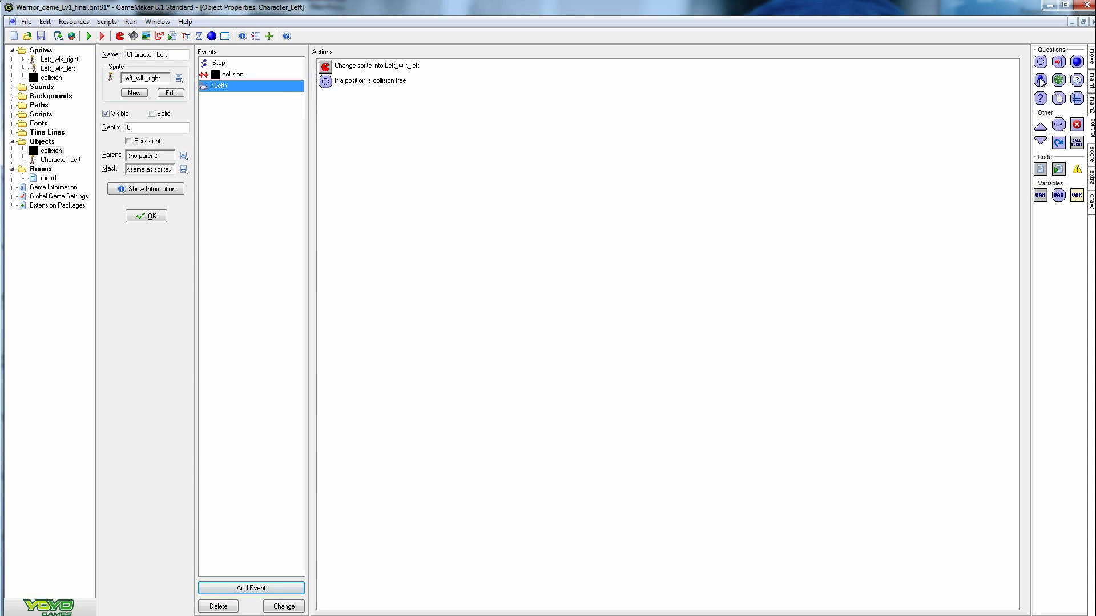
- Add a relative Jump to Position of x -4, y 0, then a Move to Contact action
{"action": "left_click", "coordinate": [1091, 65]}
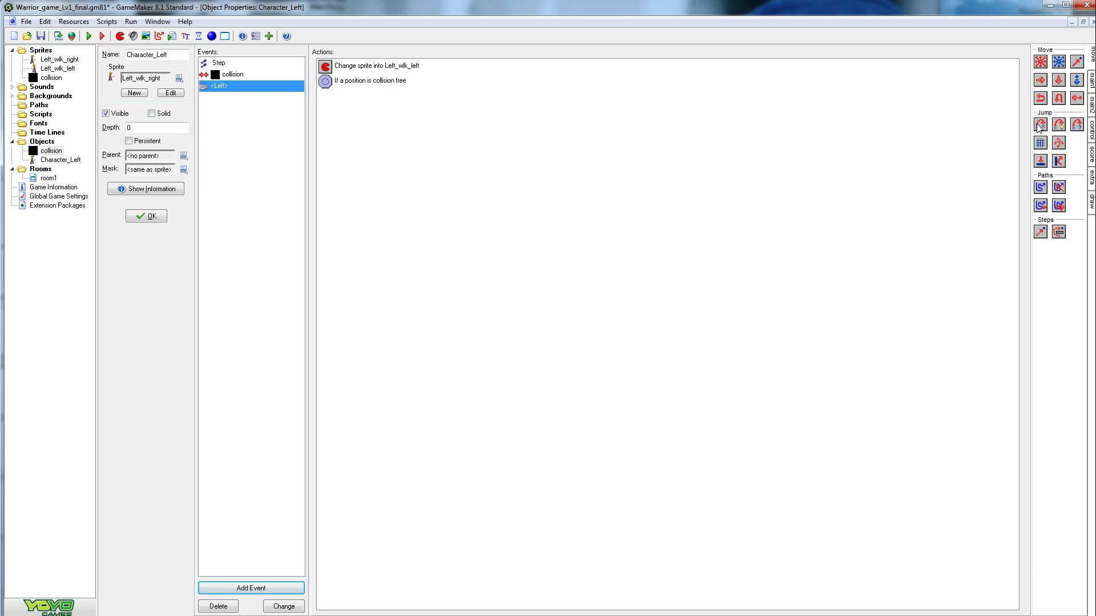
{"action": "left_click_drag", "start_coordinate": [1039, 124], "coordinate": [683, 214]}
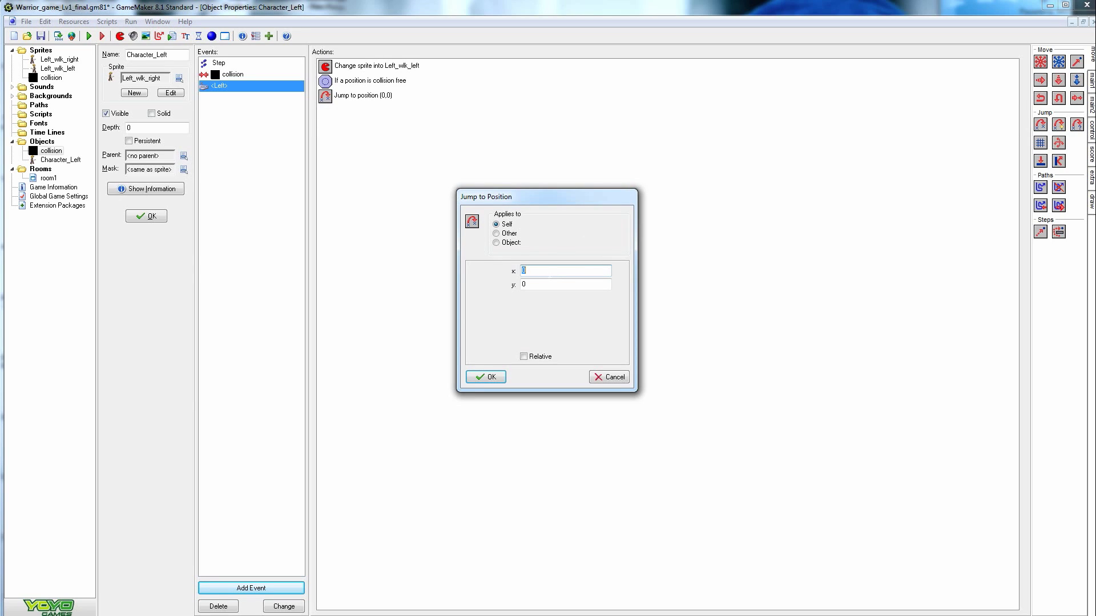
{"action": "type", "text": "-4"}
{"action": "left_click", "coordinate": [524, 357]}
{"action": "left_click", "coordinate": [493, 382]}
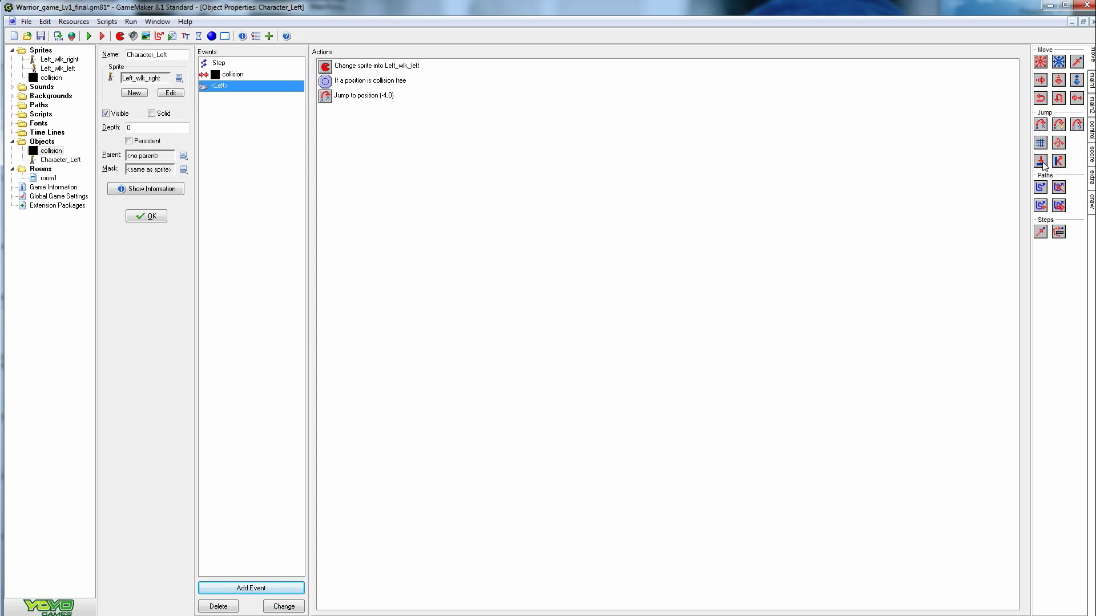
{"action": "left_click_drag", "start_coordinate": [1039, 164], "coordinate": [772, 232]}
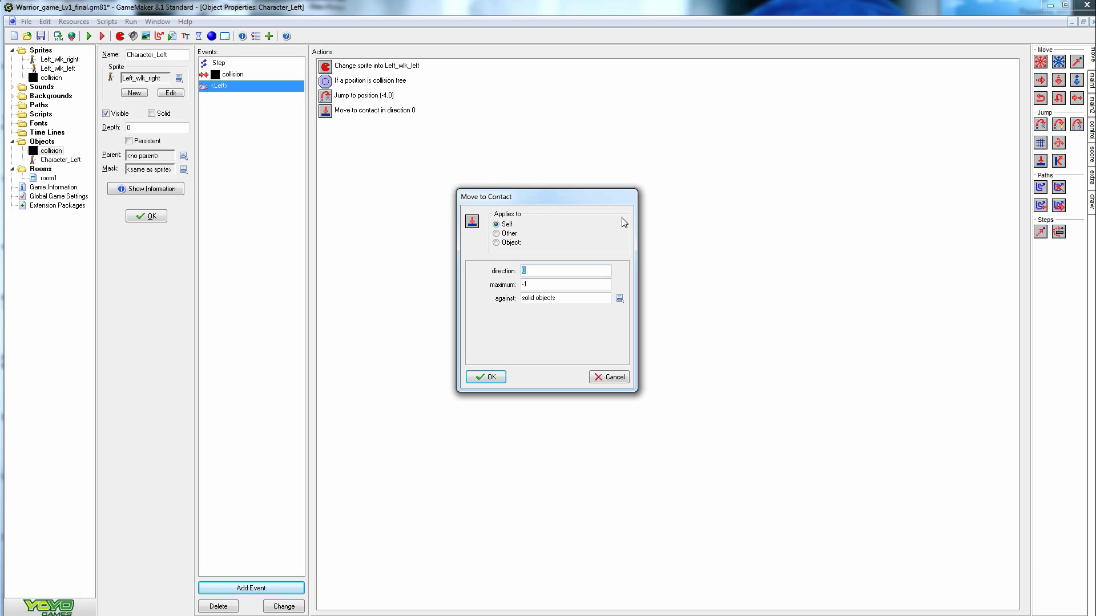
- Set Move to Contact to direction 270 with maximum 1 against solid objects
{"action": "type", "text": "270"}
{"action": "key", "text": "Tab"}
{"action": "type", "text": "1"}
{"action": "left_click", "coordinate": [537, 283]}
{"action": "left_click", "coordinate": [493, 376]}
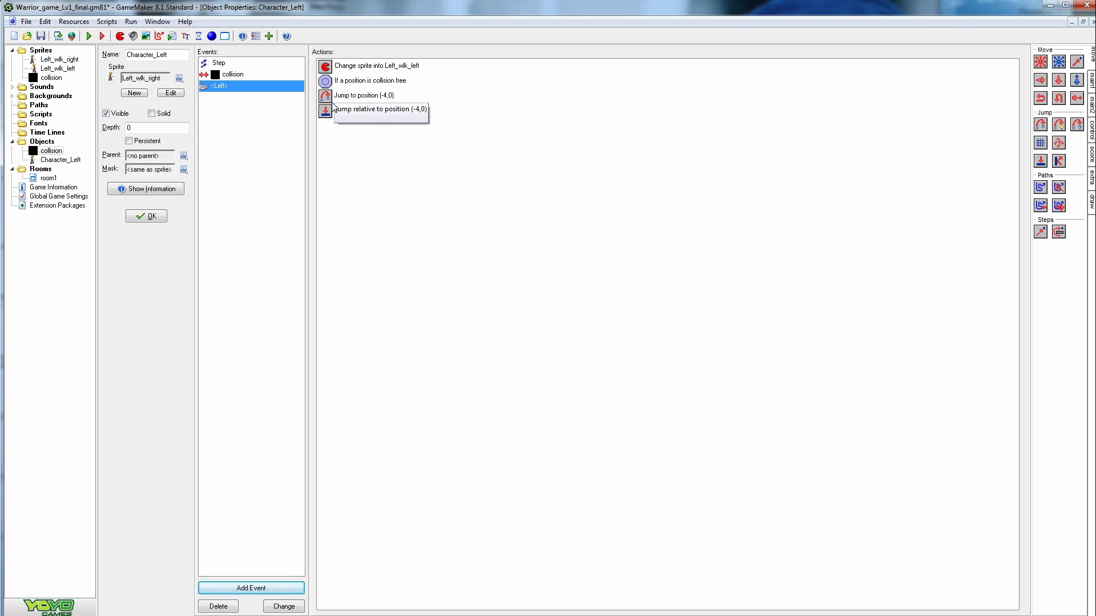
- Copy the four Left event actions into a new <Right> keyboard event
{"action": "left_click", "coordinate": [387, 66]}
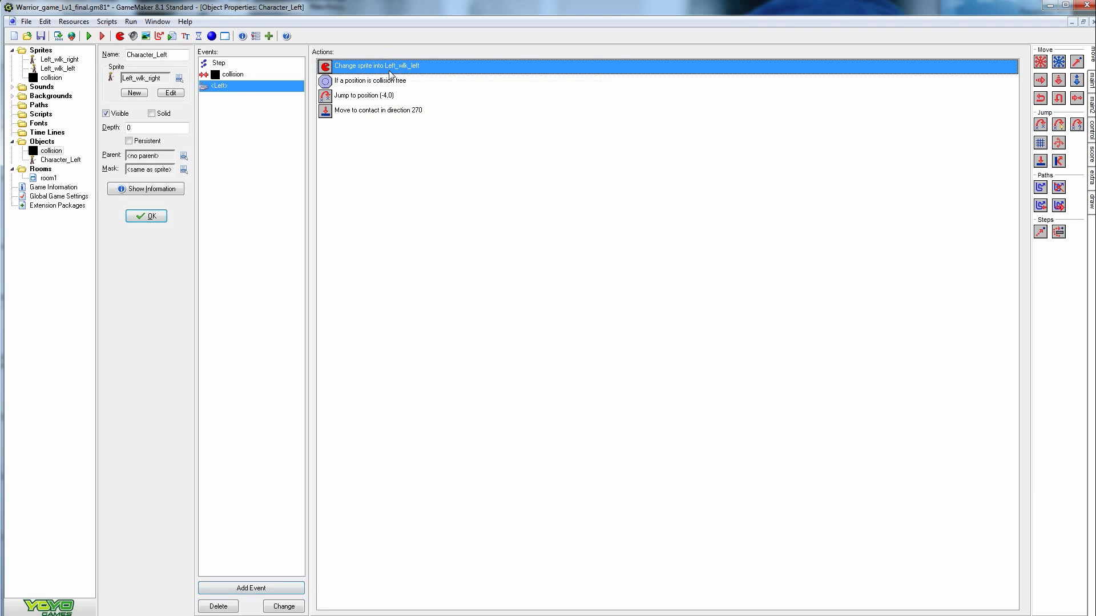
{"action": "left_click", "coordinate": [379, 110], "text": "shift"}
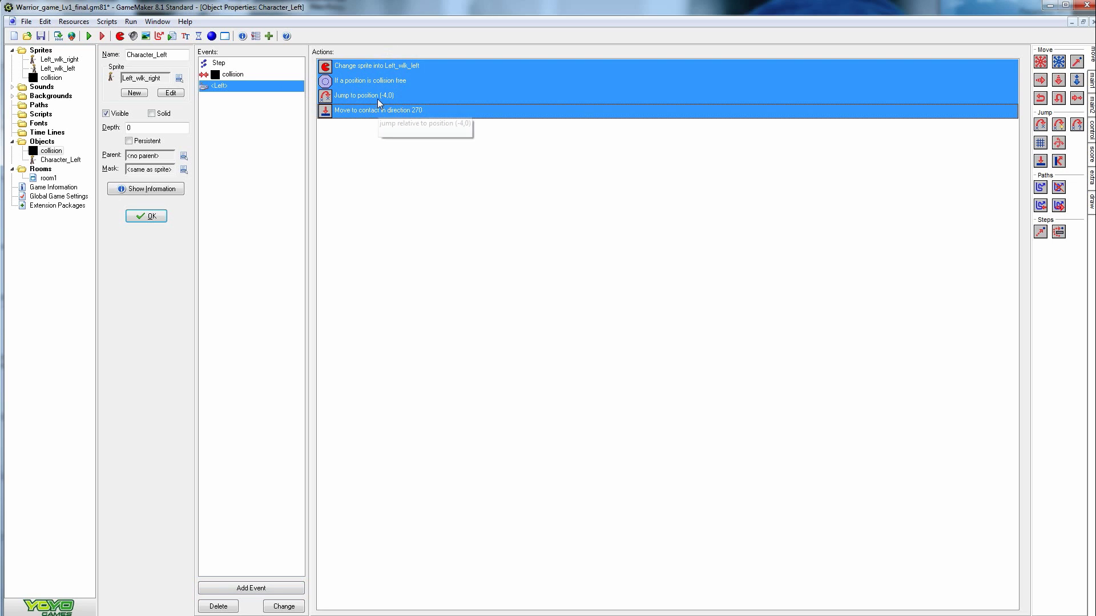
{"action": "right_click", "coordinate": [385, 69]}
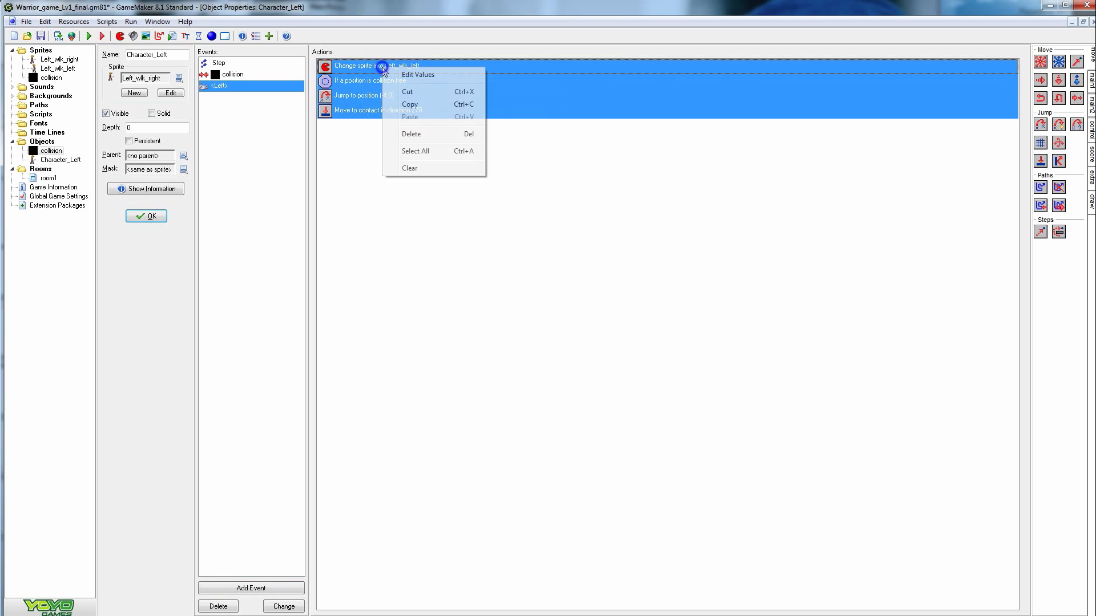
{"action": "left_click", "coordinate": [413, 108]}
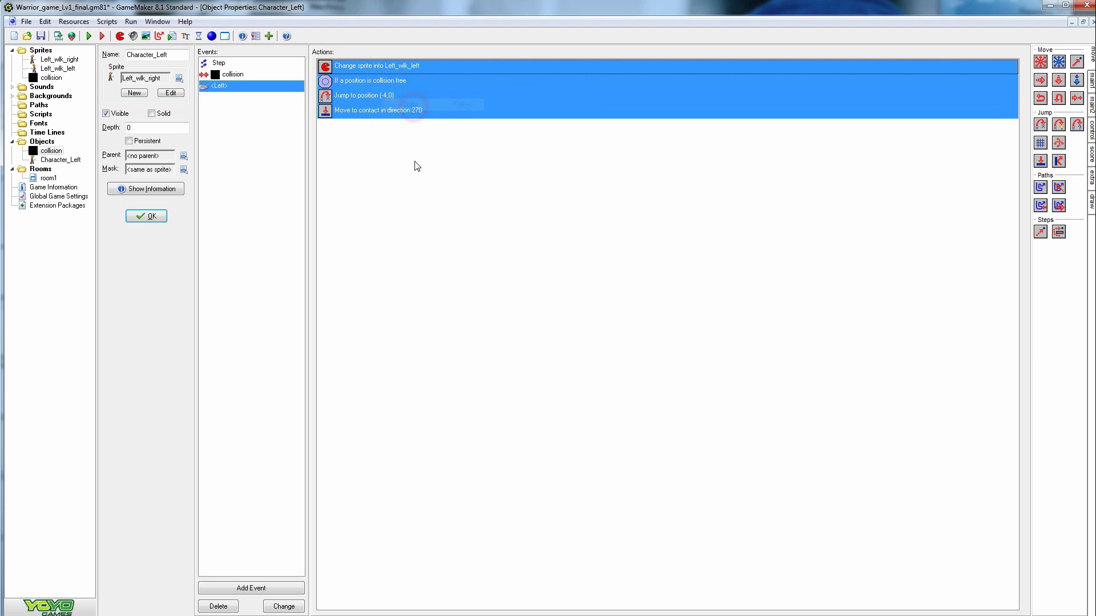
{"action": "left_click", "coordinate": [413, 164]}
{"action": "left_click", "coordinate": [260, 580]}
{"action": "left_click", "coordinate": [498, 329]}
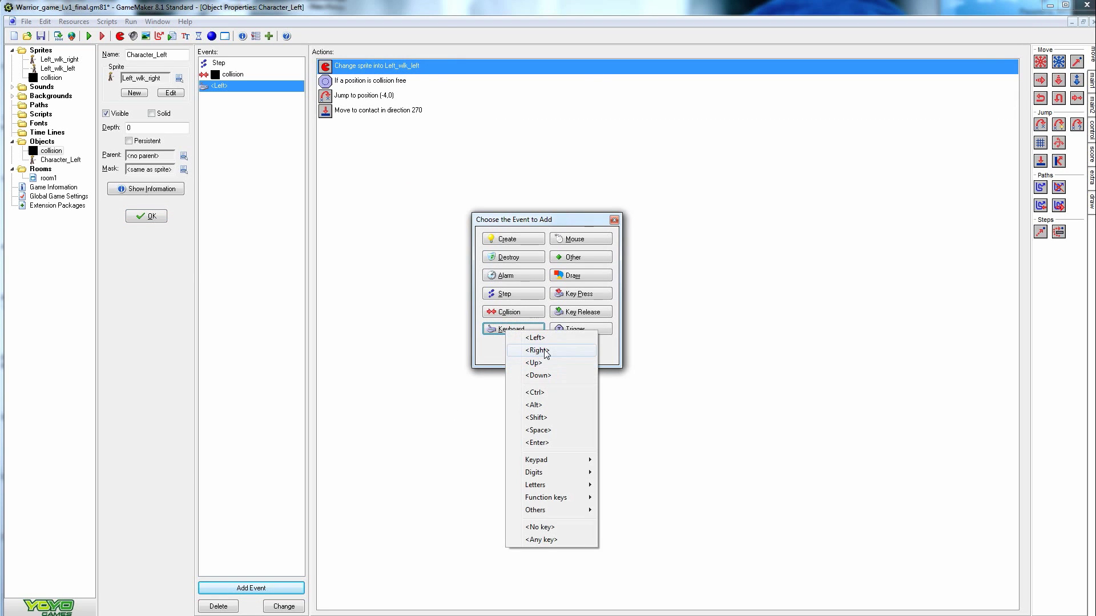
{"action": "left_click", "coordinate": [536, 351]}
{"action": "right_click", "coordinate": [486, 217]}
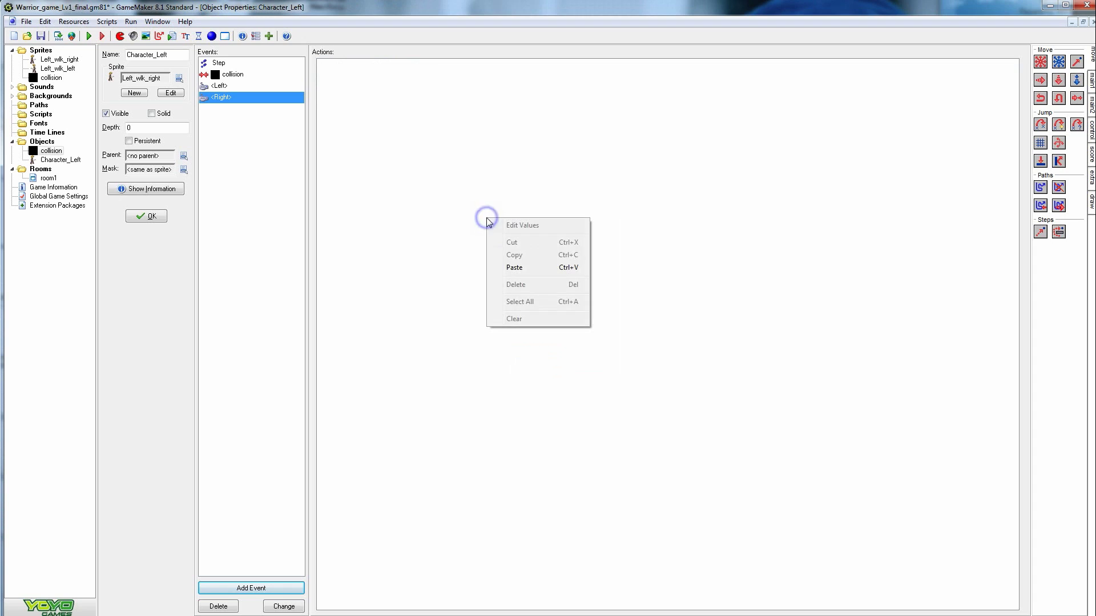
{"action": "left_click", "coordinate": [512, 269]}
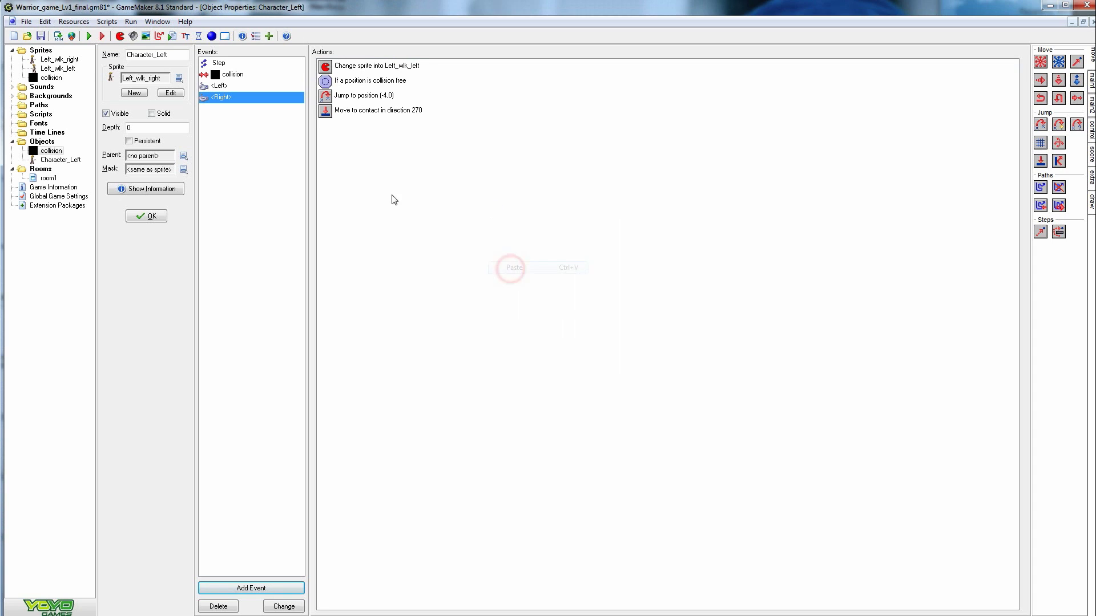
- Change the pasted sprite action to Left_wlk_right with subimage image_index
{"action": "double_click", "coordinate": [384, 66]}
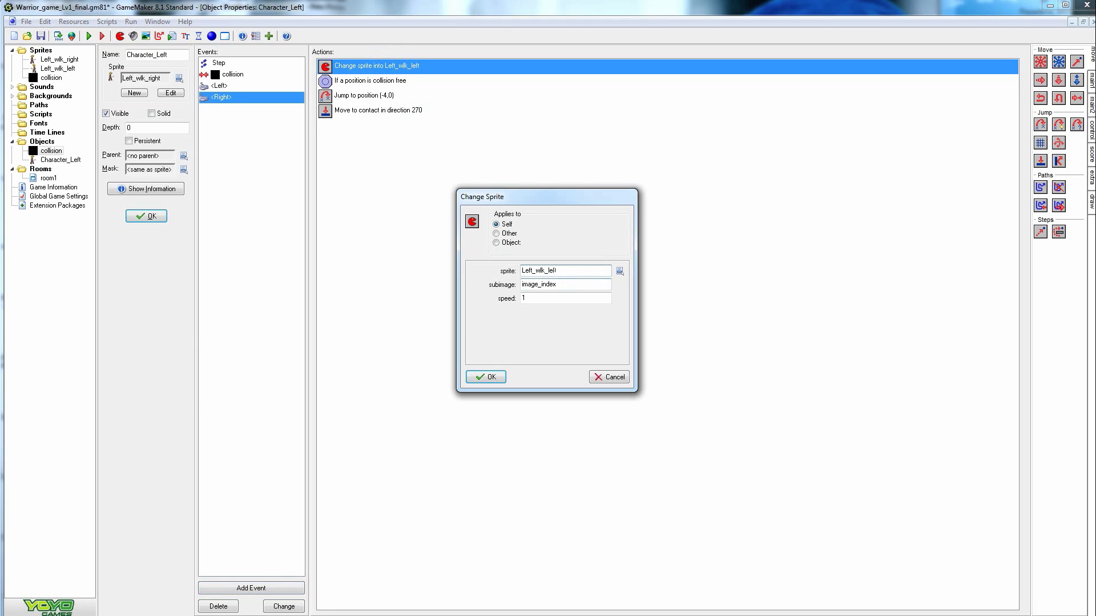
{"action": "left_click", "coordinate": [620, 271]}
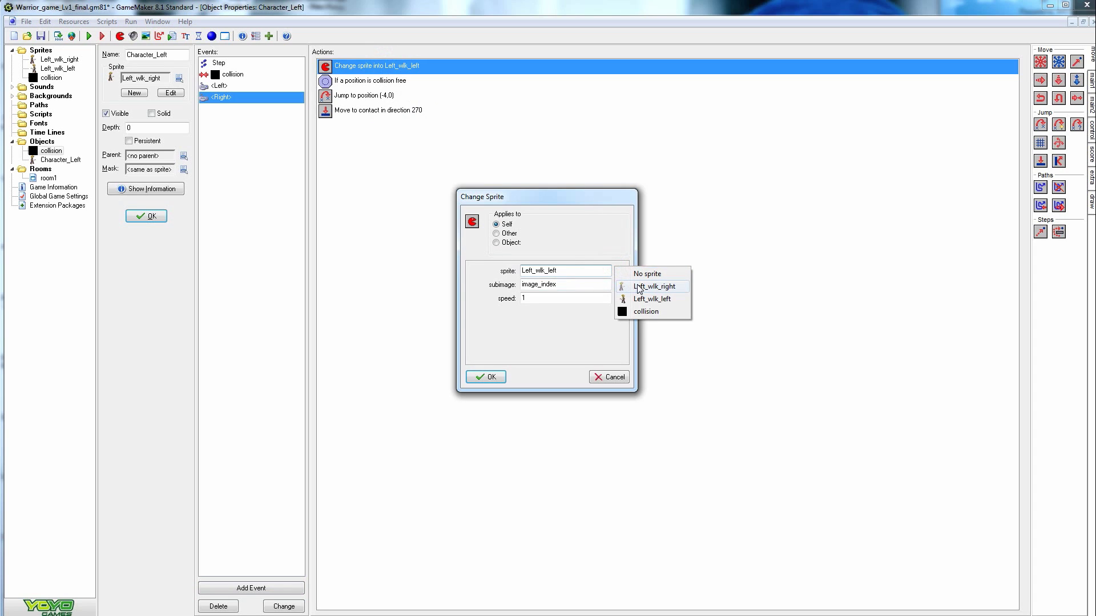
{"action": "left_click", "coordinate": [639, 287]}
{"action": "double_click", "coordinate": [565, 282]}
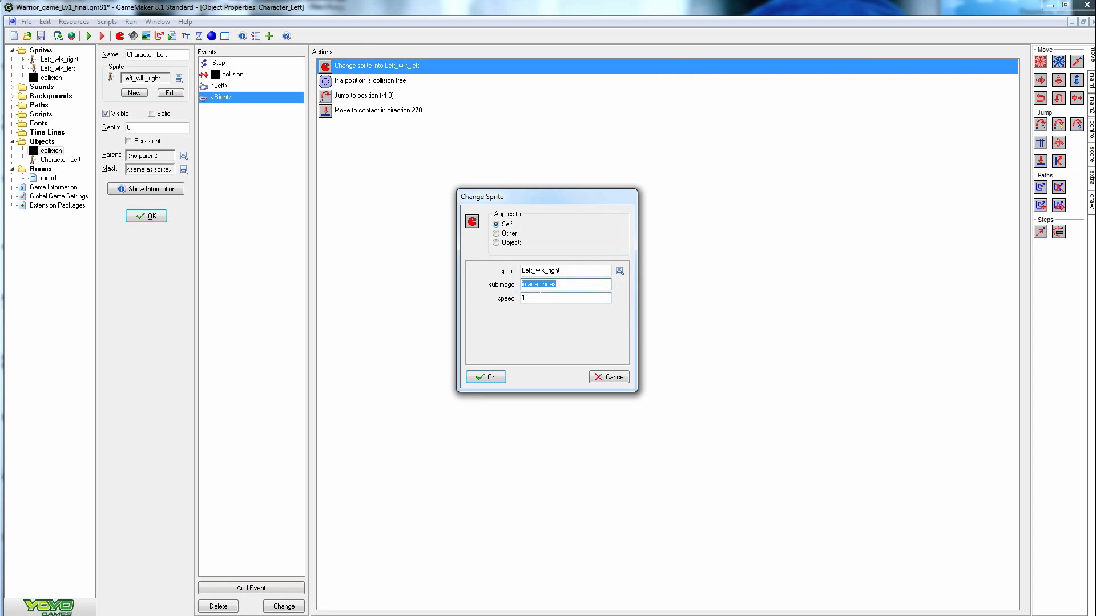
{"action": "left_click", "coordinate": [488, 376]}
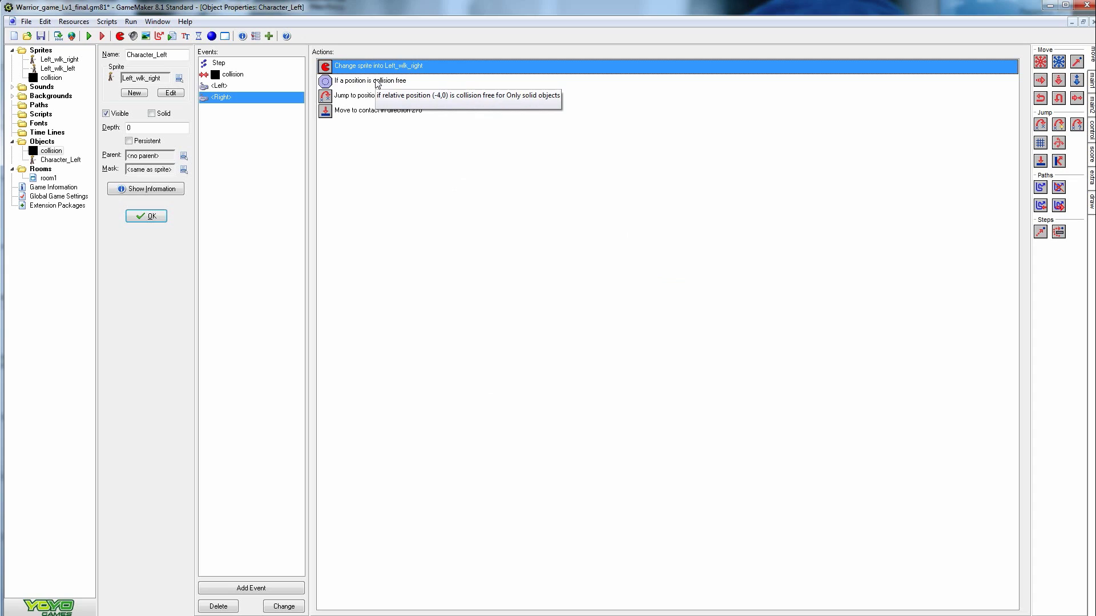
- Change the pasted Check Empty offset from -4 to 4, 0
{"action": "double_click", "coordinate": [377, 84]}
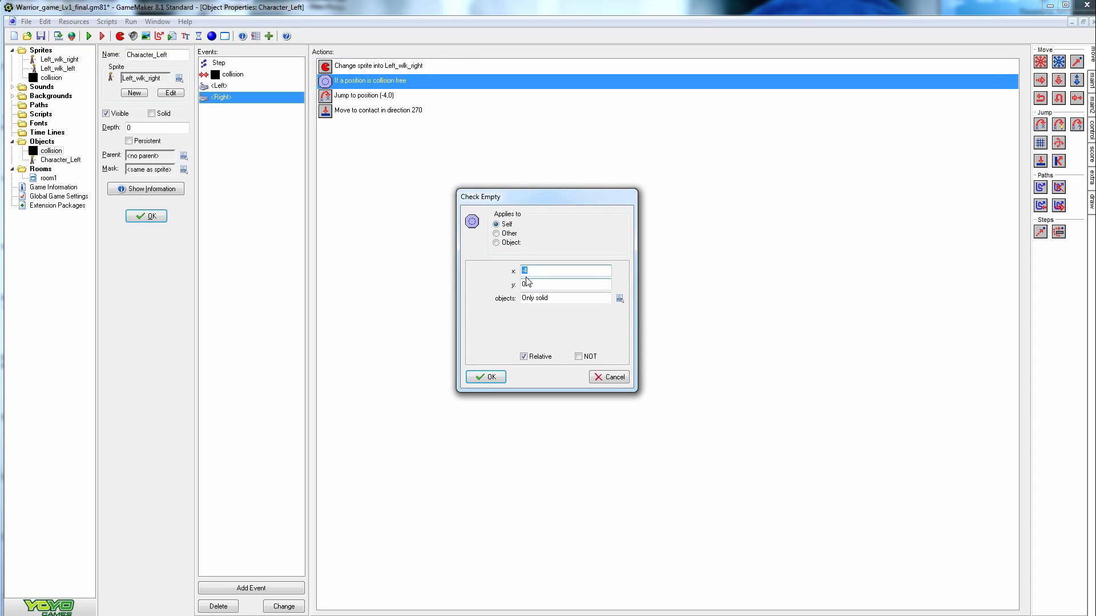
{"action": "left_click_drag", "start_coordinate": [524, 271], "coordinate": [514, 277]}
{"action": "key", "text": "BackSpace"}
{"action": "left_click", "coordinate": [488, 376]}
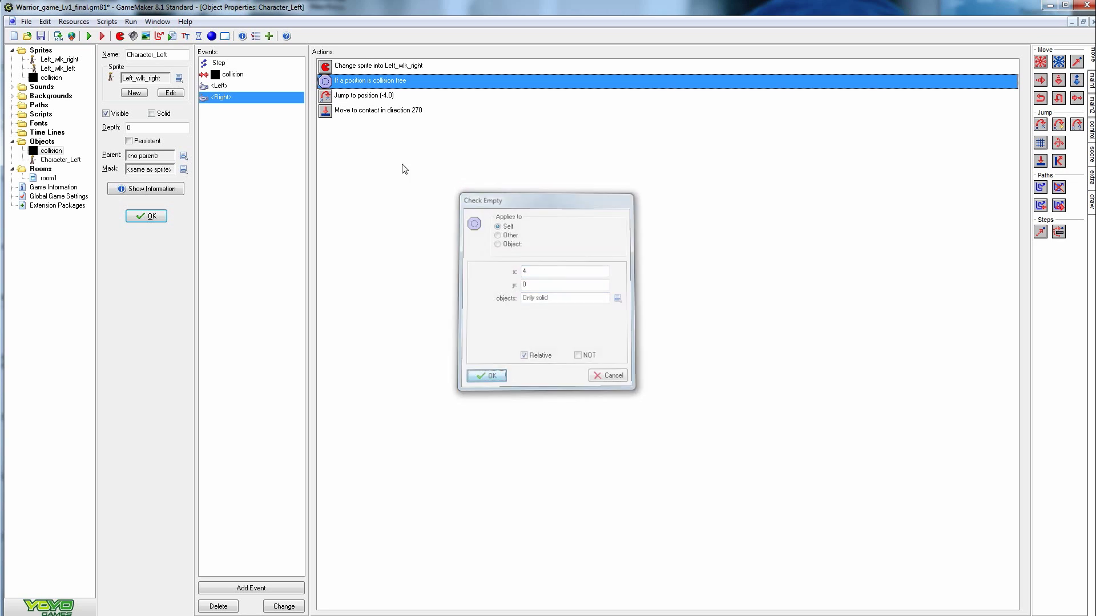
- Make the jump go 4 pixels right and keep the downward move to contact at 270
{"action": "double_click", "coordinate": [368, 96]}
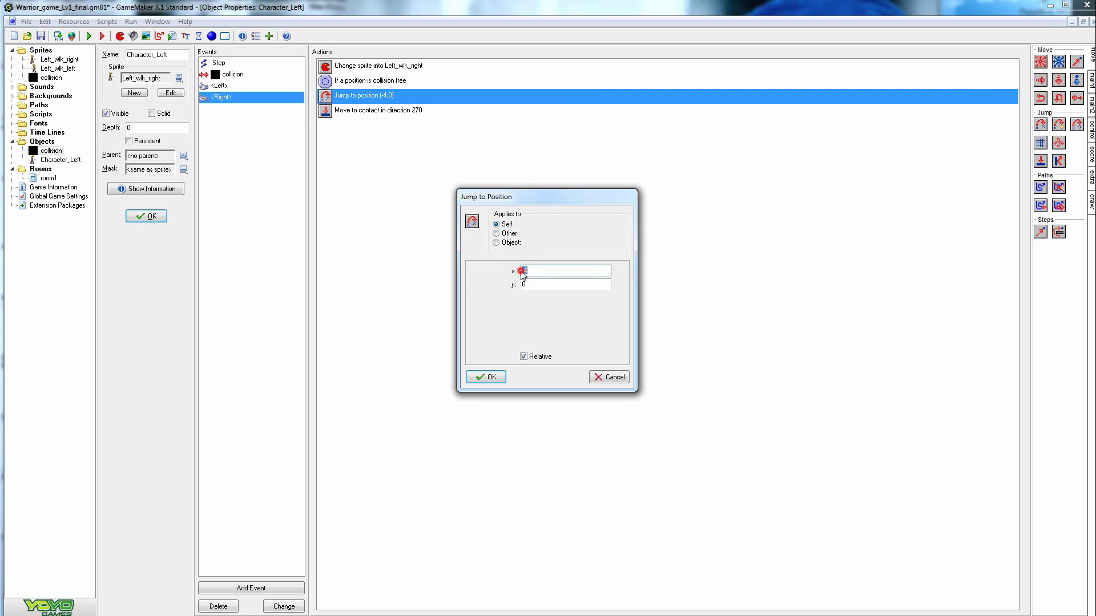
{"action": "type", "text": "4"}
{"action": "left_click", "coordinate": [488, 377]}
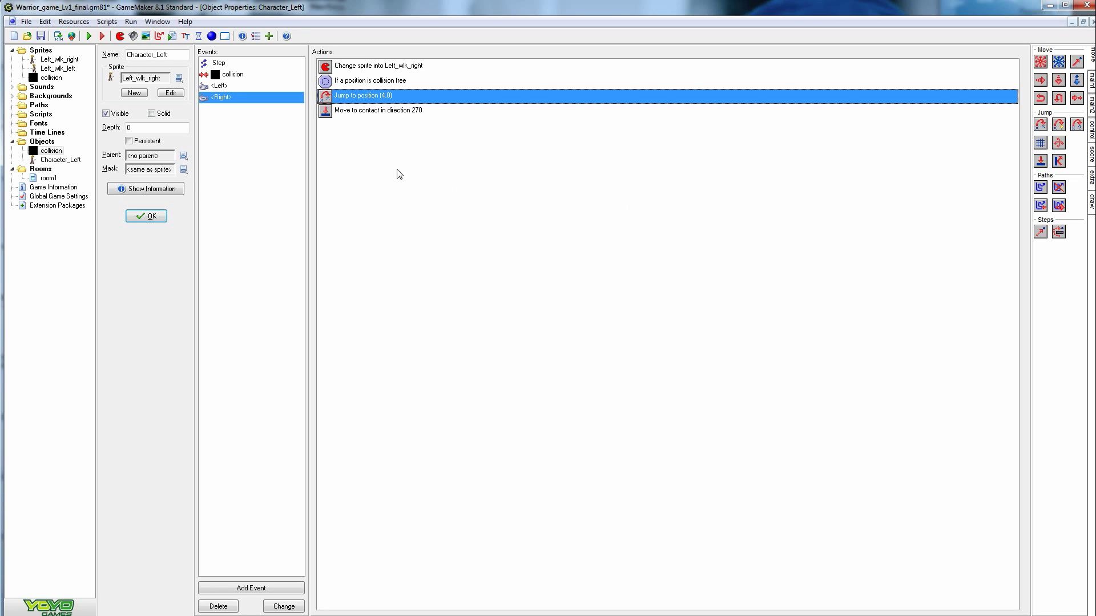
{"action": "double_click", "coordinate": [388, 110]}
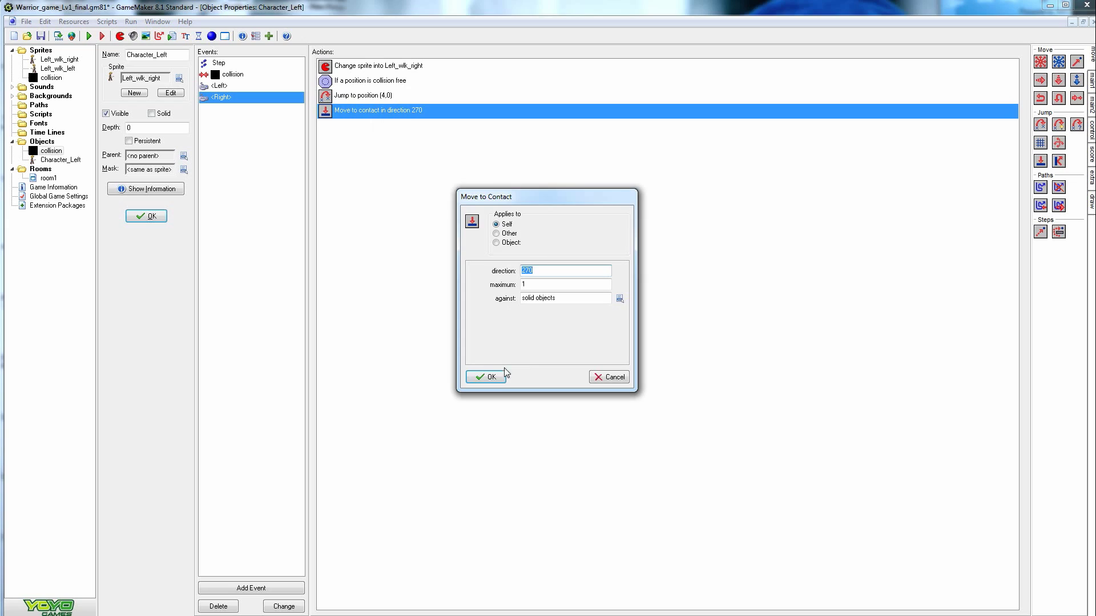
{"action": "left_click", "coordinate": [500, 375]}
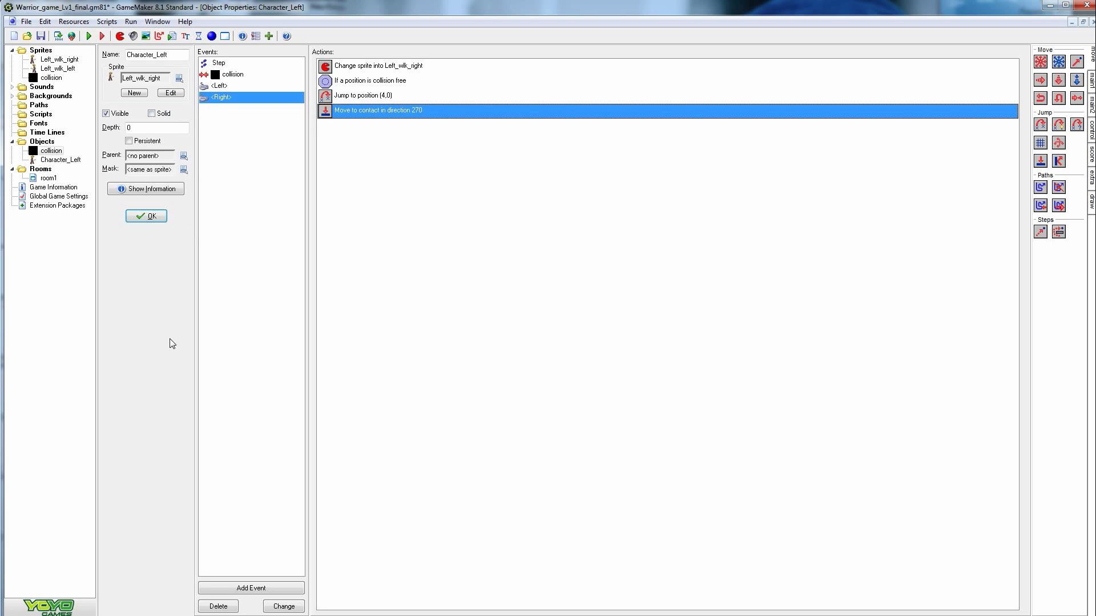
- In room1, paint a collision-block floor with a wall column at each end, forming a U
{"action": "double_click", "coordinate": [47, 180]}
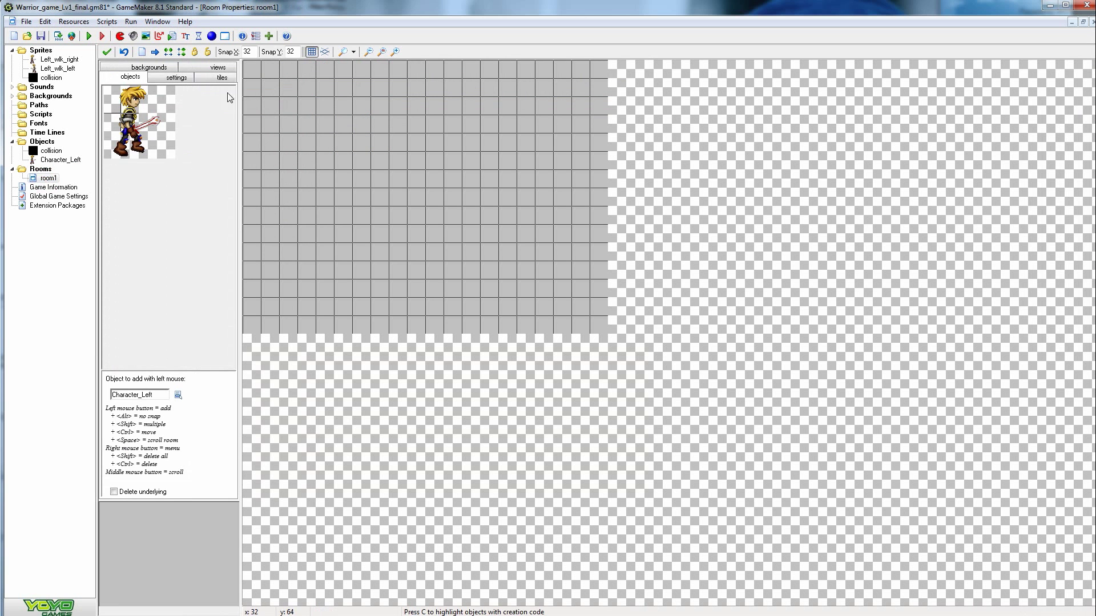
{"action": "left_click", "coordinate": [161, 195]}
{"action": "left_click", "coordinate": [193, 200]}
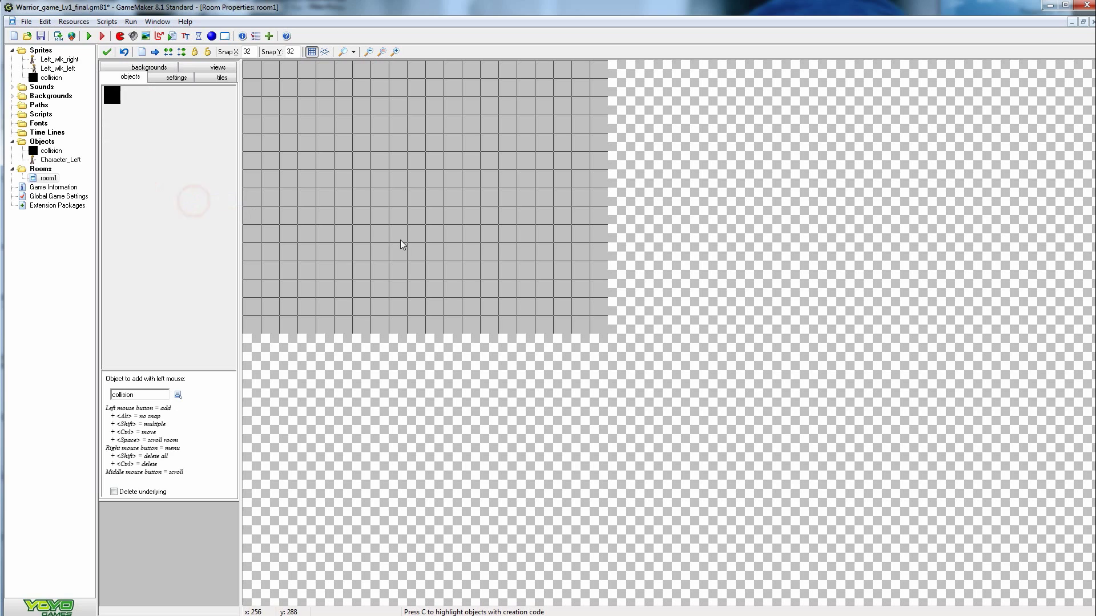
{"action": "mouse_move", "coordinate": [329, 258]}
{"action": "left_mouse_down"}
{"action": "mouse_move", "coordinate": [358, 252]}
{"action": "mouse_move", "coordinate": [307, 254]}
{"action": "mouse_move", "coordinate": [537, 256]}
{"action": "left_mouse_up"}
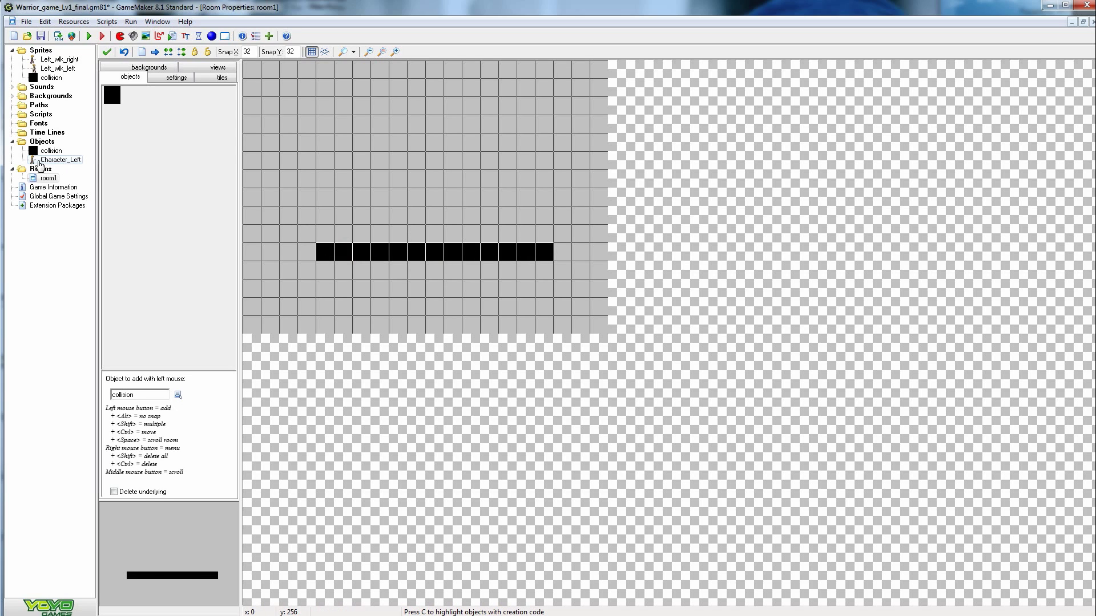
{"action": "left_click_drag", "start_coordinate": [307, 200], "coordinate": [307, 253], "text": "shift"}
{"action": "left_click_drag", "start_coordinate": [568, 200], "coordinate": [563, 252], "text": "shift"}
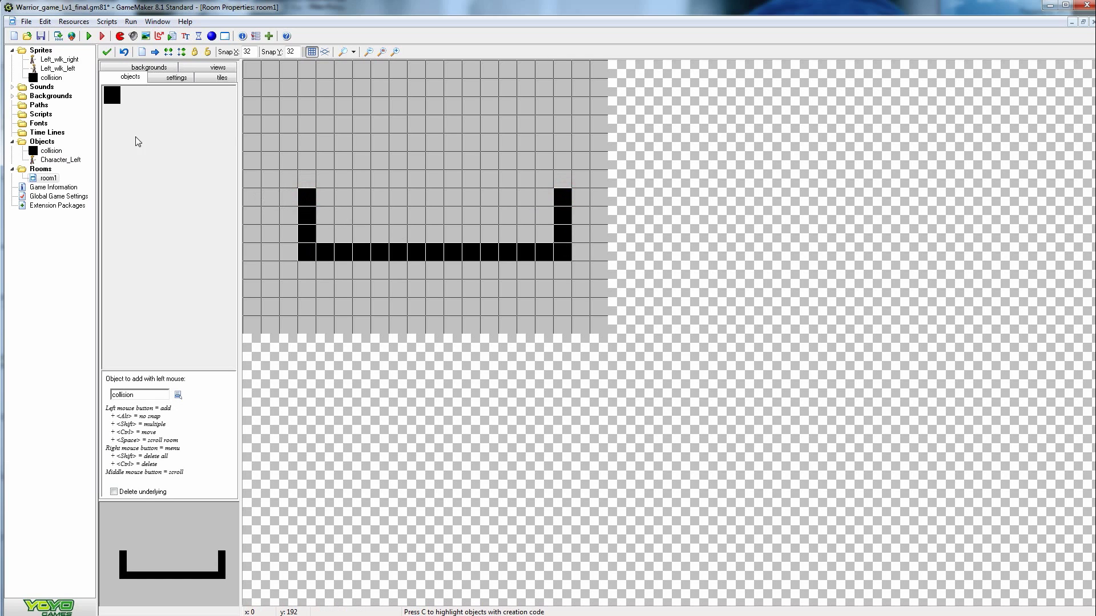
- Place a Character_Left instance above the U-shaped floor and run the game
{"action": "left_click", "coordinate": [153, 132]}
{"action": "left_click", "coordinate": [177, 150]}
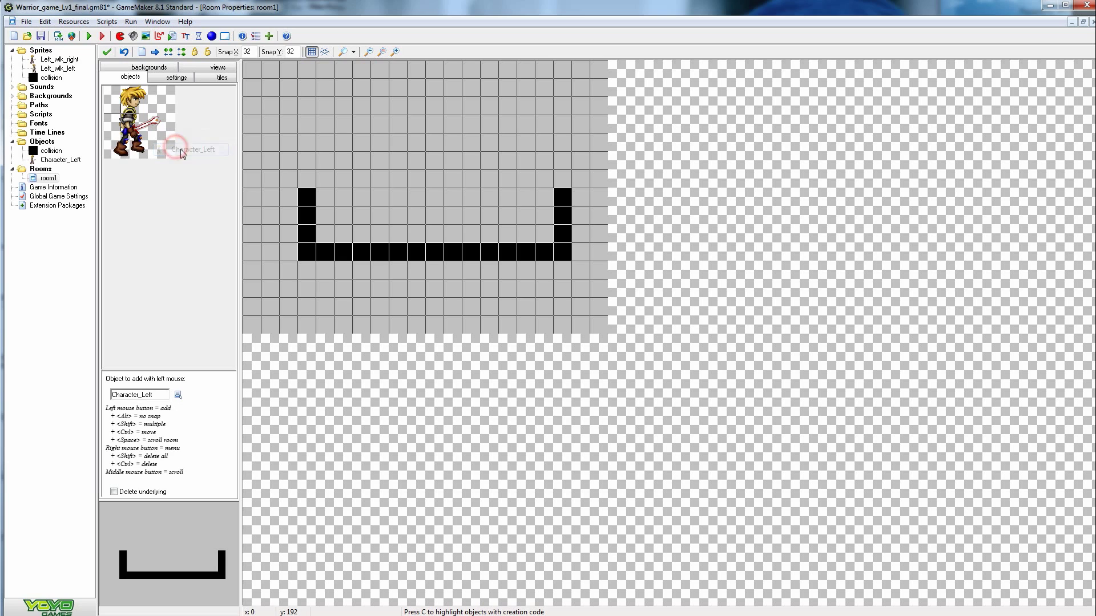
{"action": "left_click", "coordinate": [418, 141]}
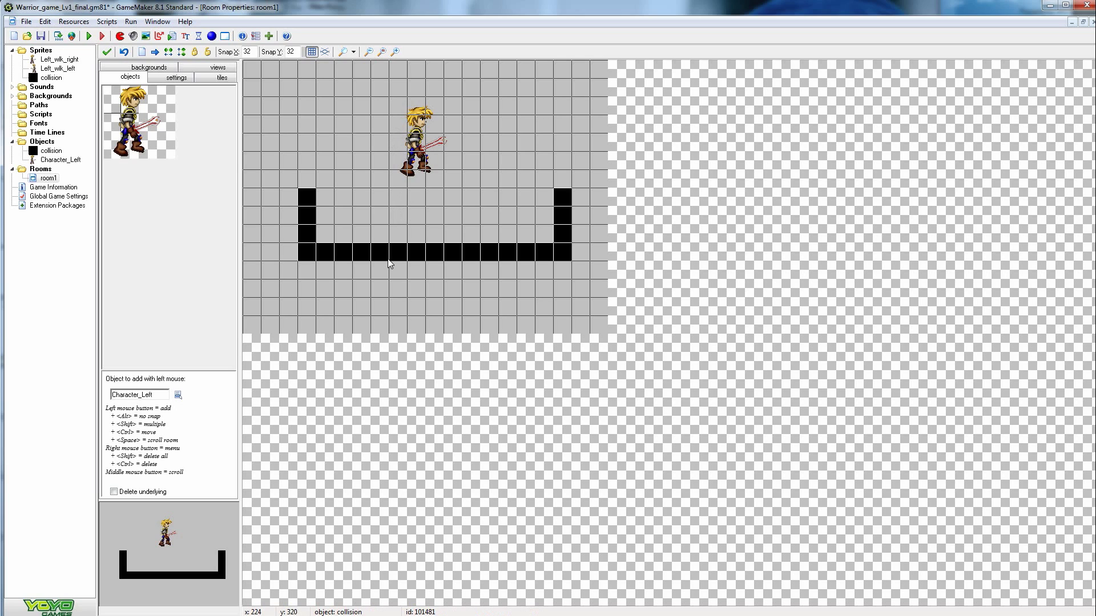
{"action": "left_click", "coordinate": [90, 38]}
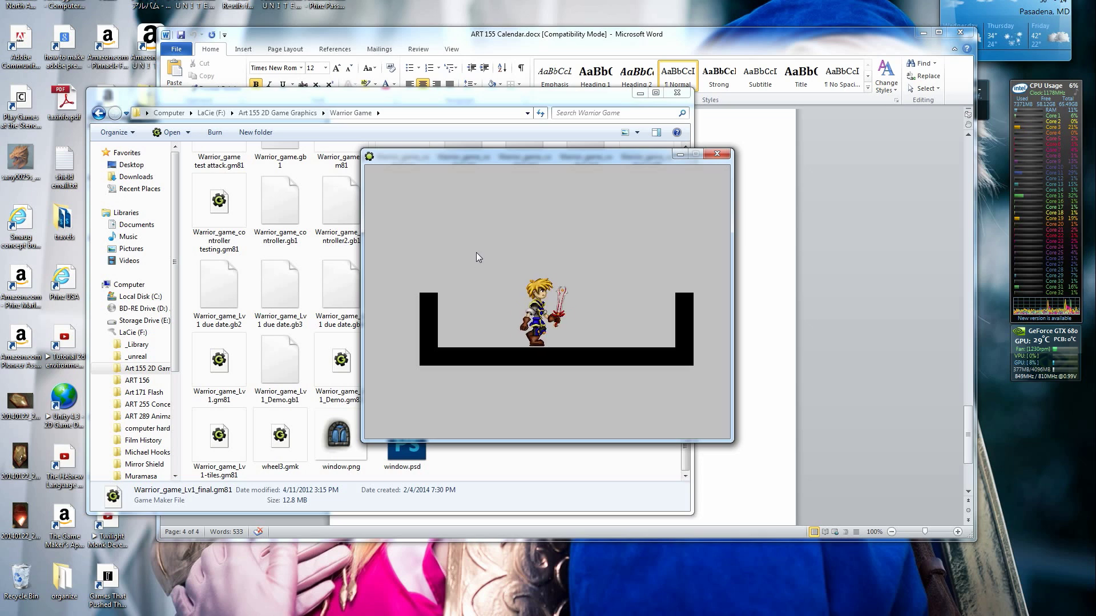
- Walk the character back and forth with the Left and Right arrows, then quit with Escape
{"action": "key", "text": "Right"}
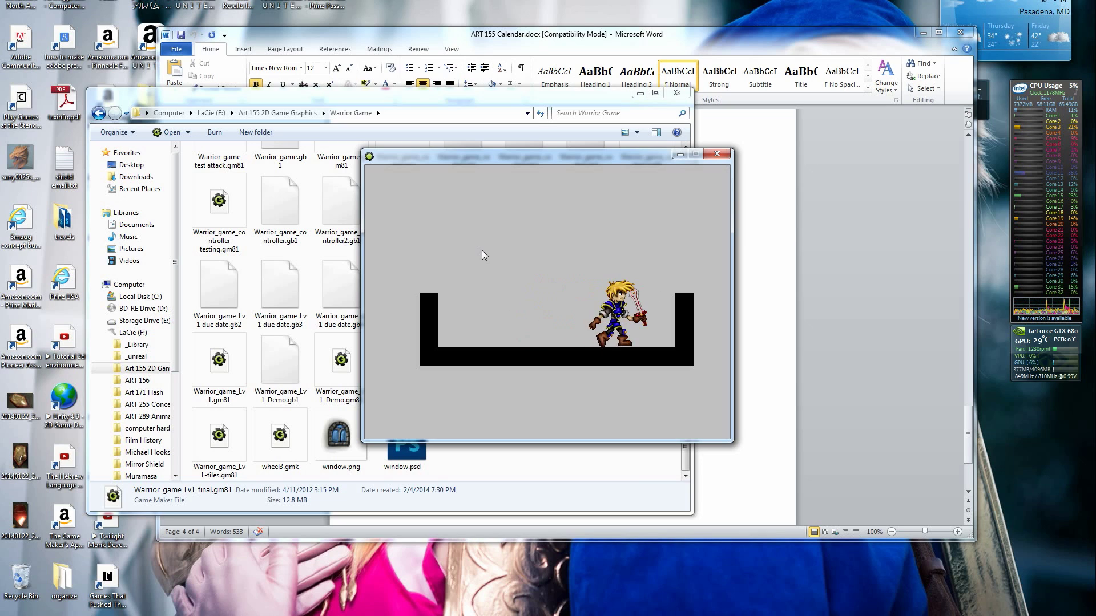
{"action": "key", "text": "Left"}
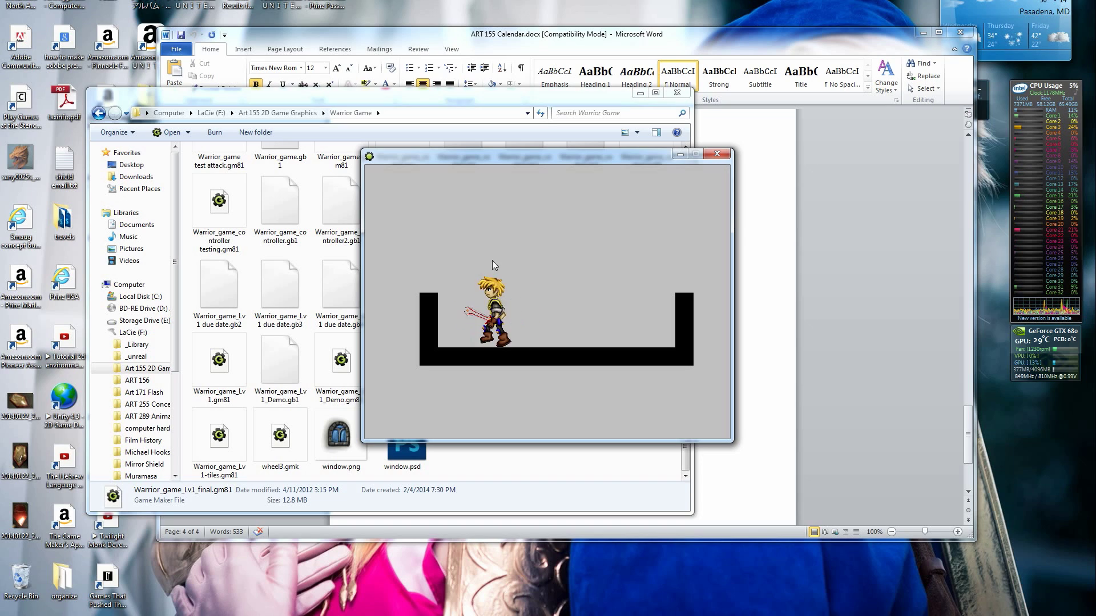
{"action": "key", "text": "Right"}
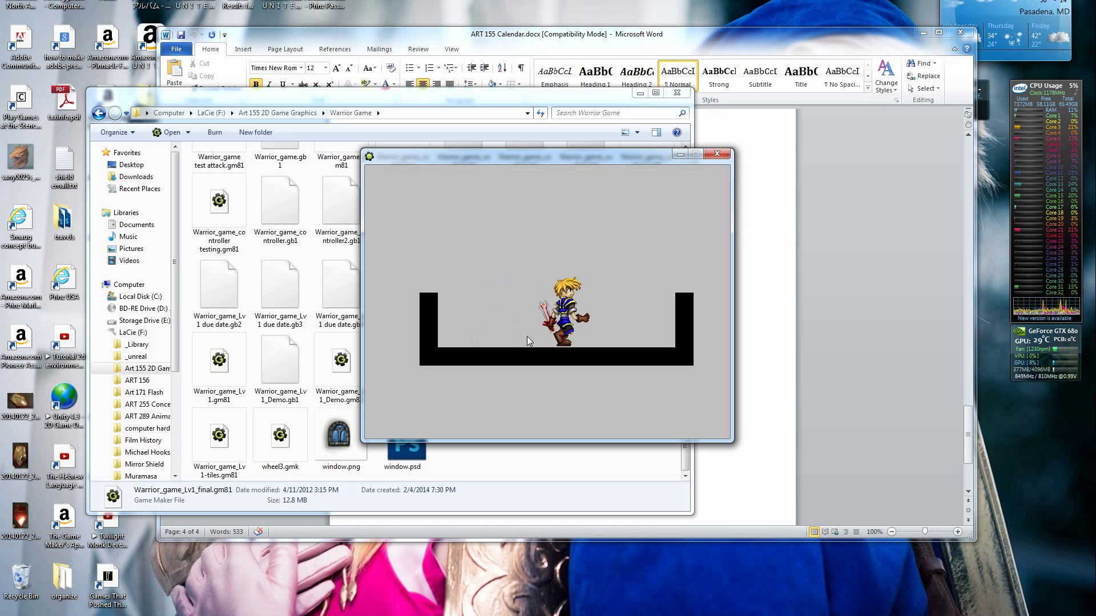
{"action": "key", "text": "Left"}
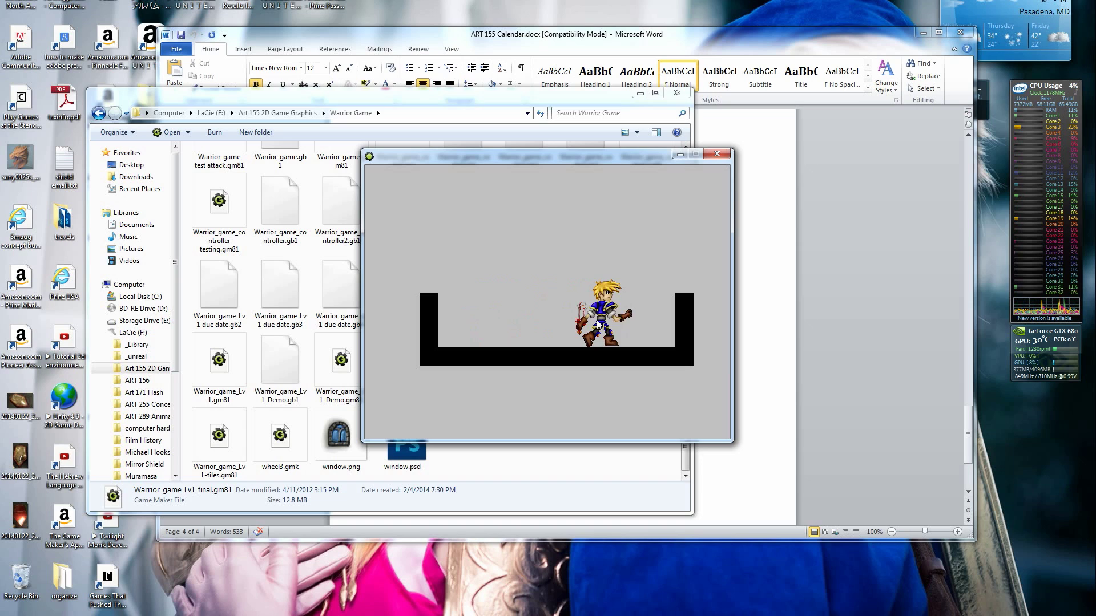
{"action": "key", "text": "Left"}
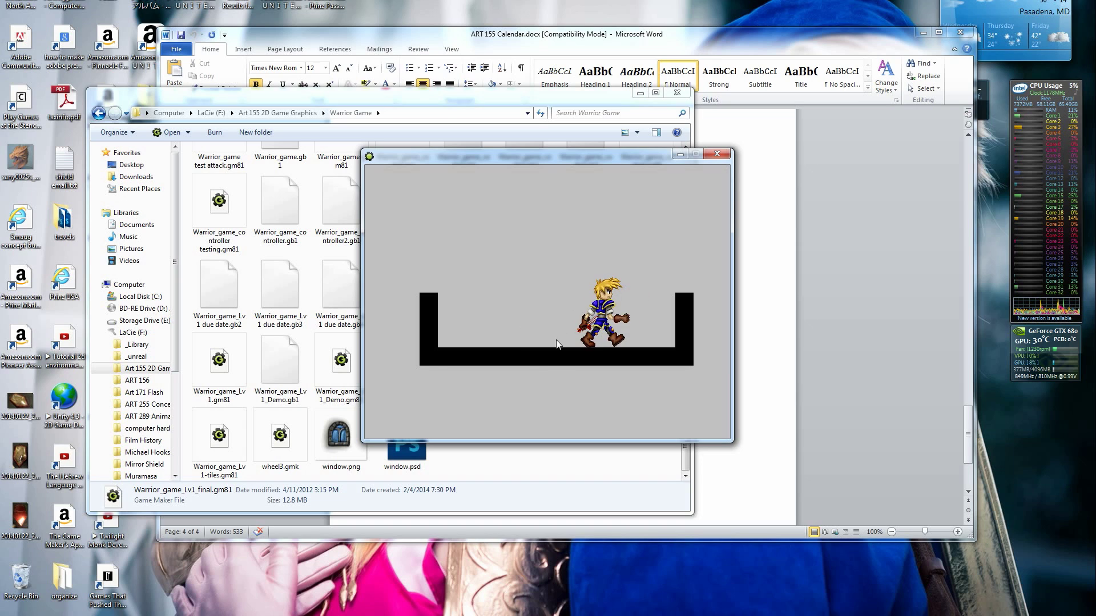
{"action": "key", "text": "Left"}
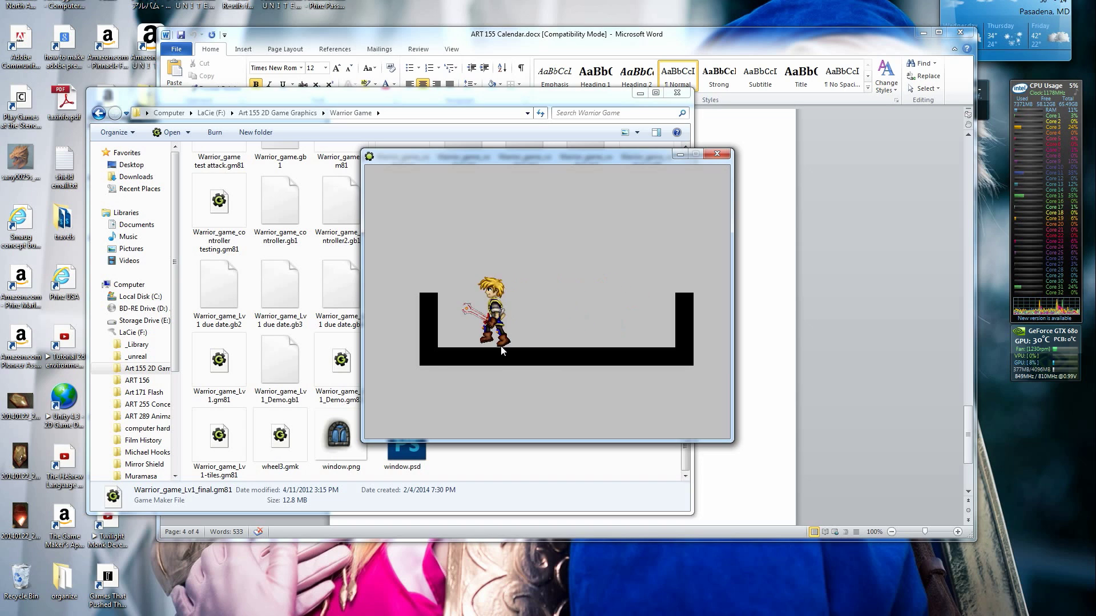
{"action": "key", "text": "Right"}
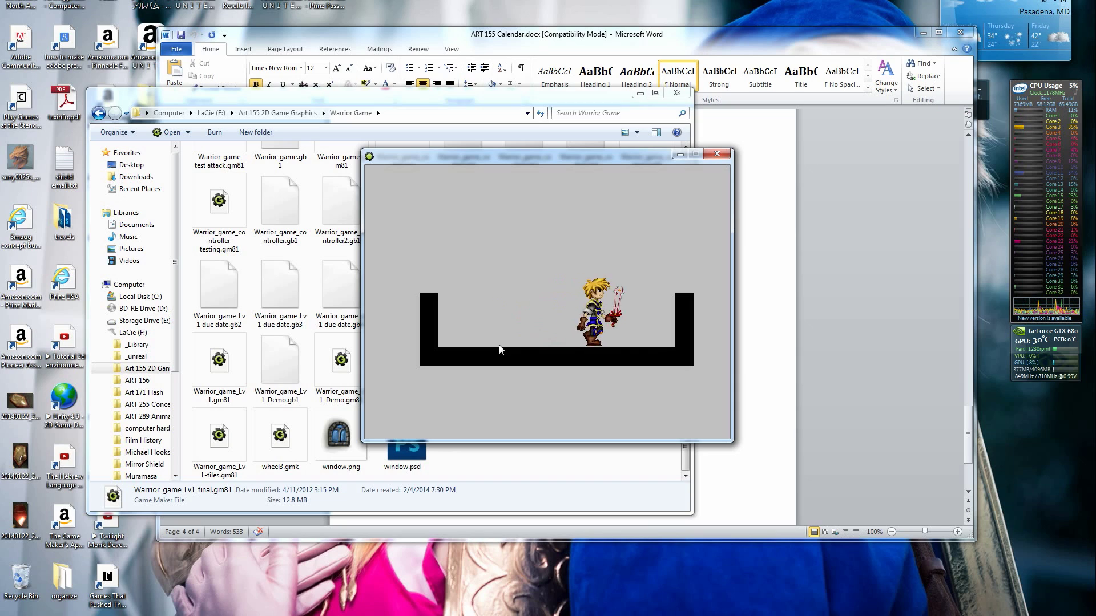
{"action": "key", "text": "Left"}
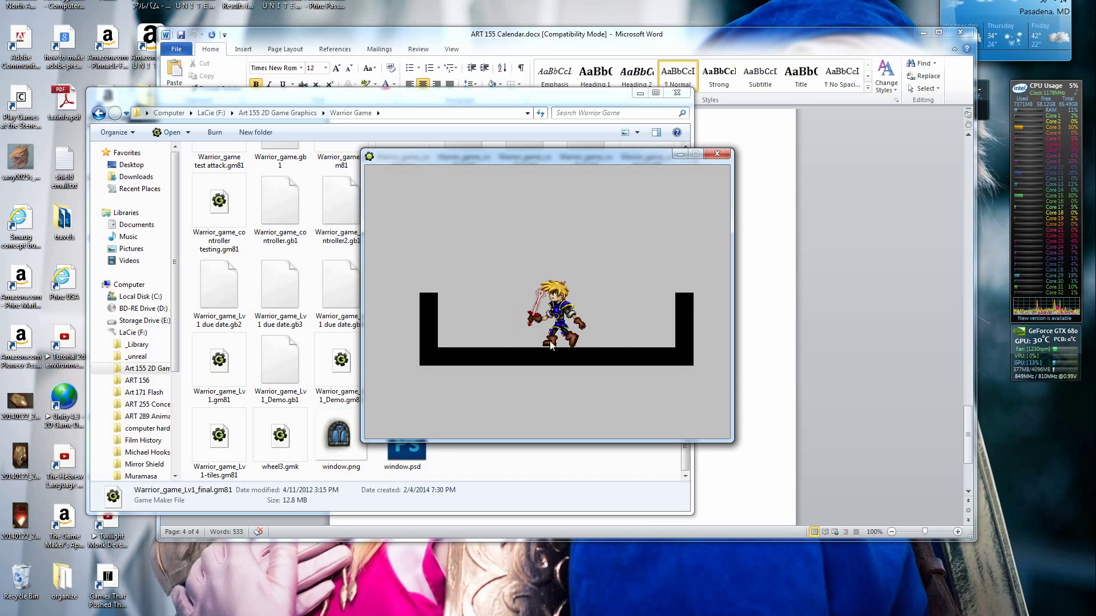
{"action": "key", "text": "Left"}
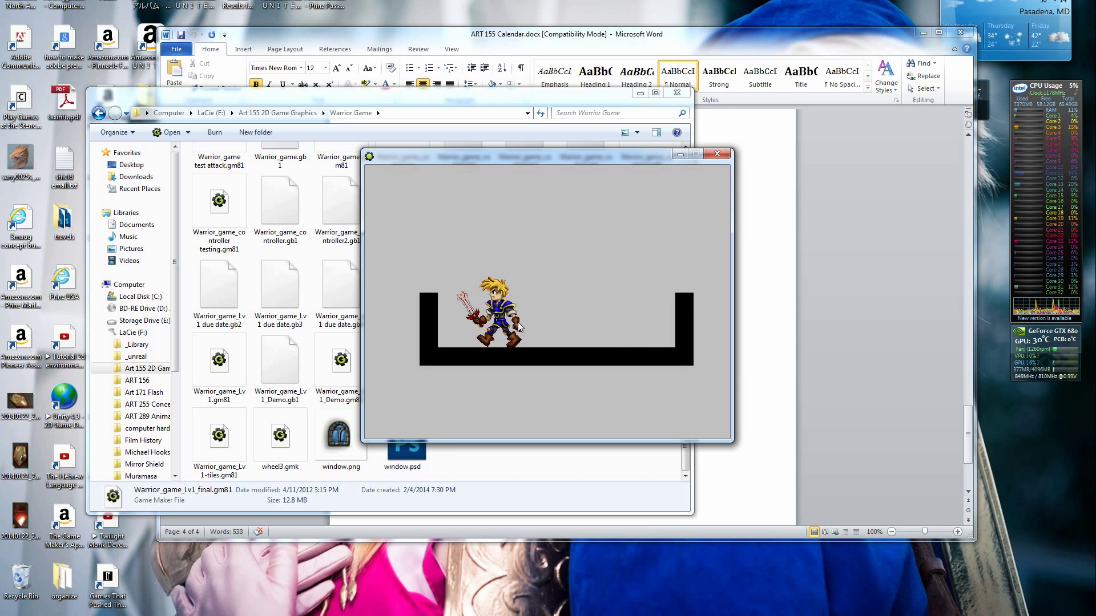
{"action": "key", "text": "Right"}
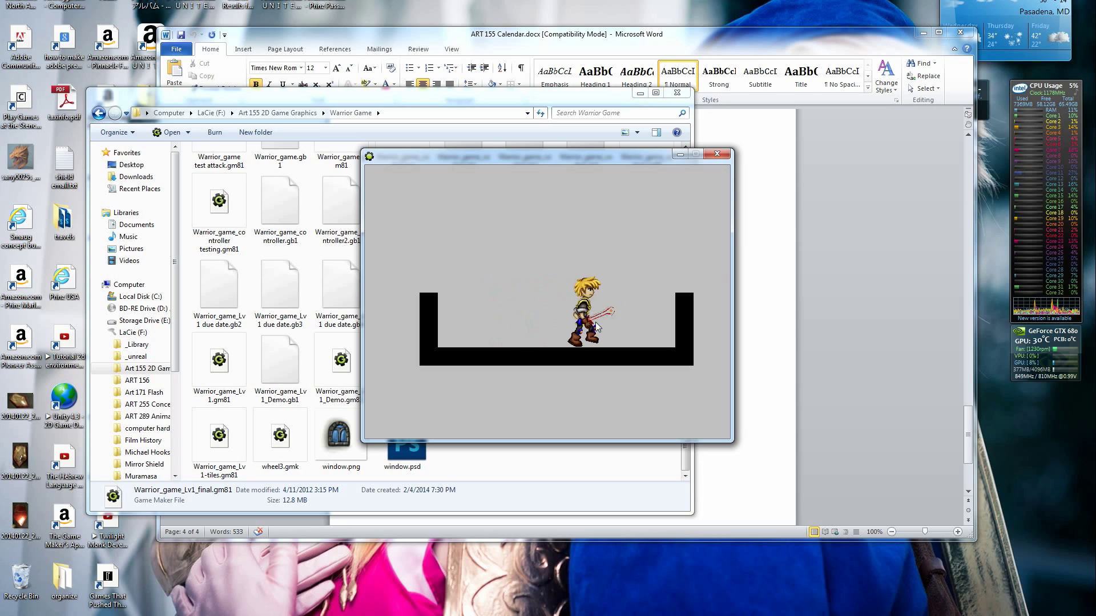
{"action": "key", "text": "Left"}
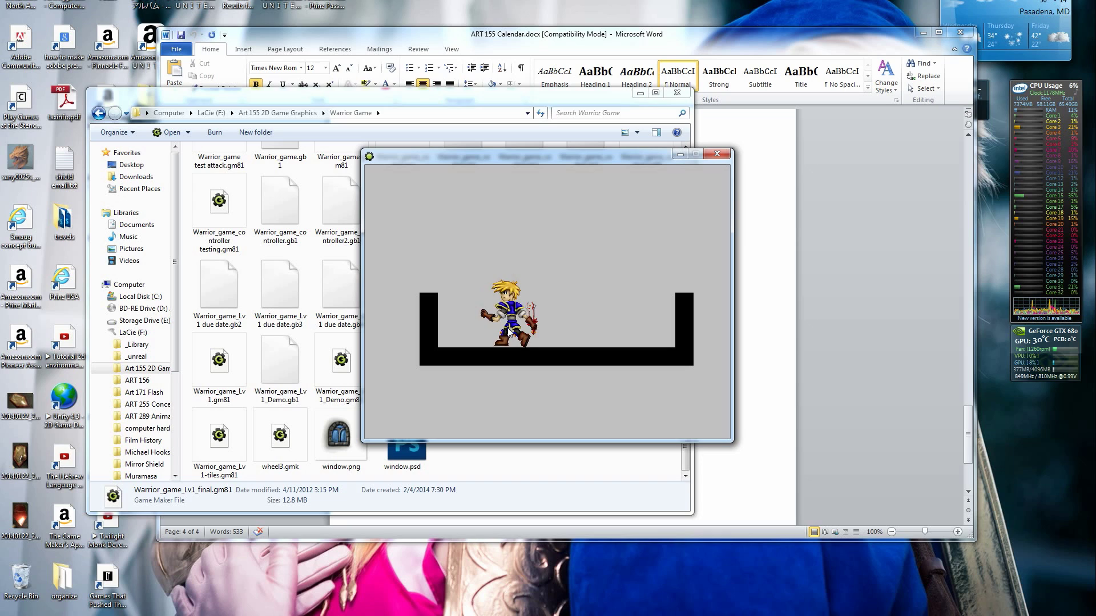
{"action": "key", "text": "Right"}
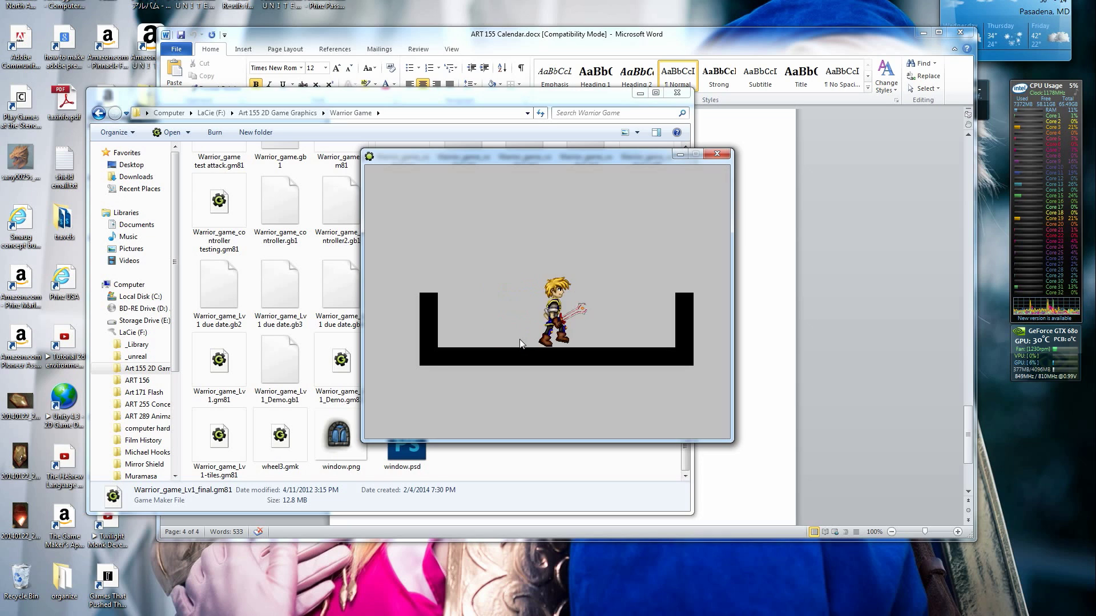
{"action": "key", "text": "Escape"}
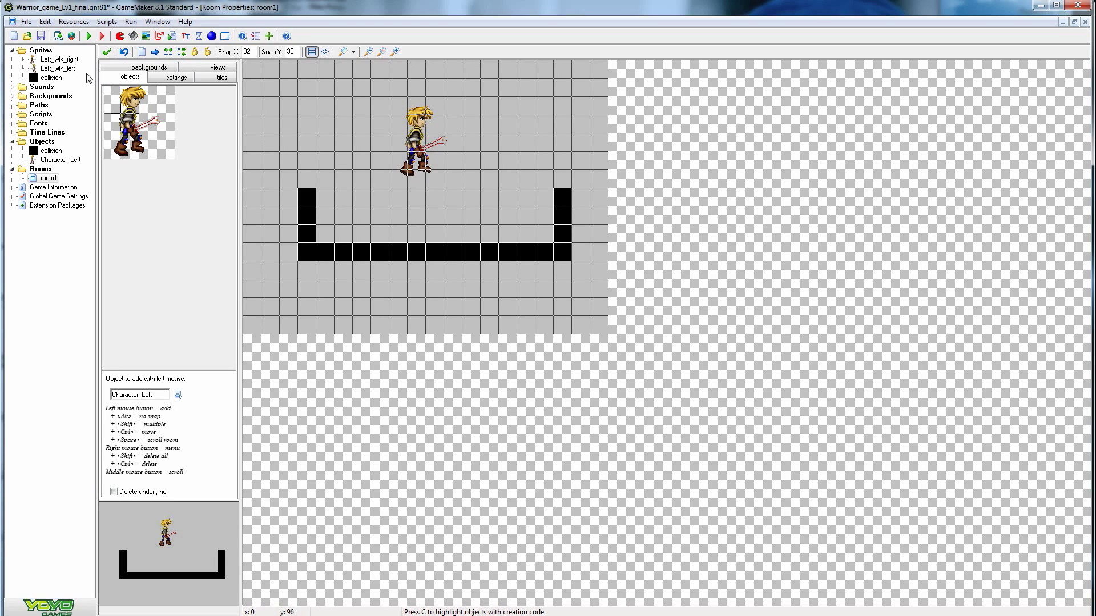
- Close the room1 editor and start adding a new event to Character_Left
{"action": "left_click", "coordinate": [108, 52]}
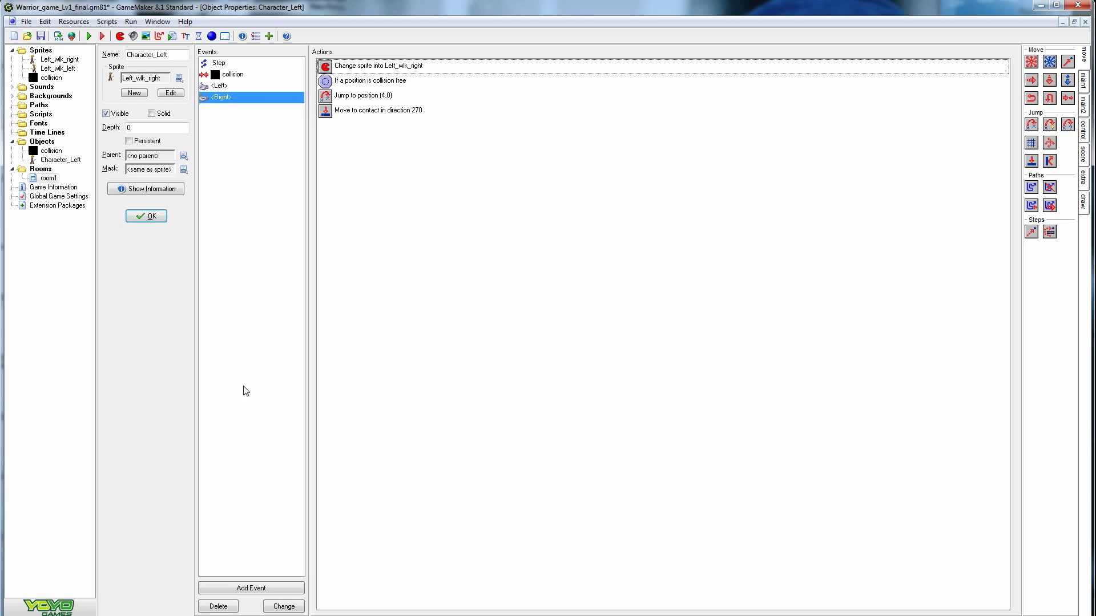
{"action": "left_click", "coordinate": [243, 592]}
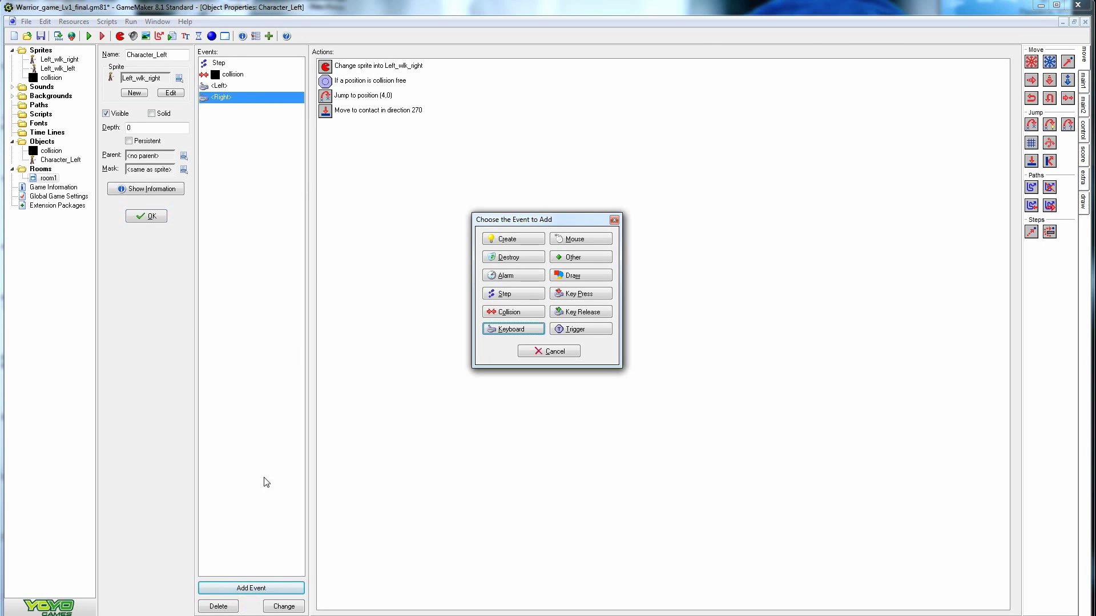
- Add a key-release event for the Left key to Character_Left
{"action": "left_click", "coordinate": [588, 312]}
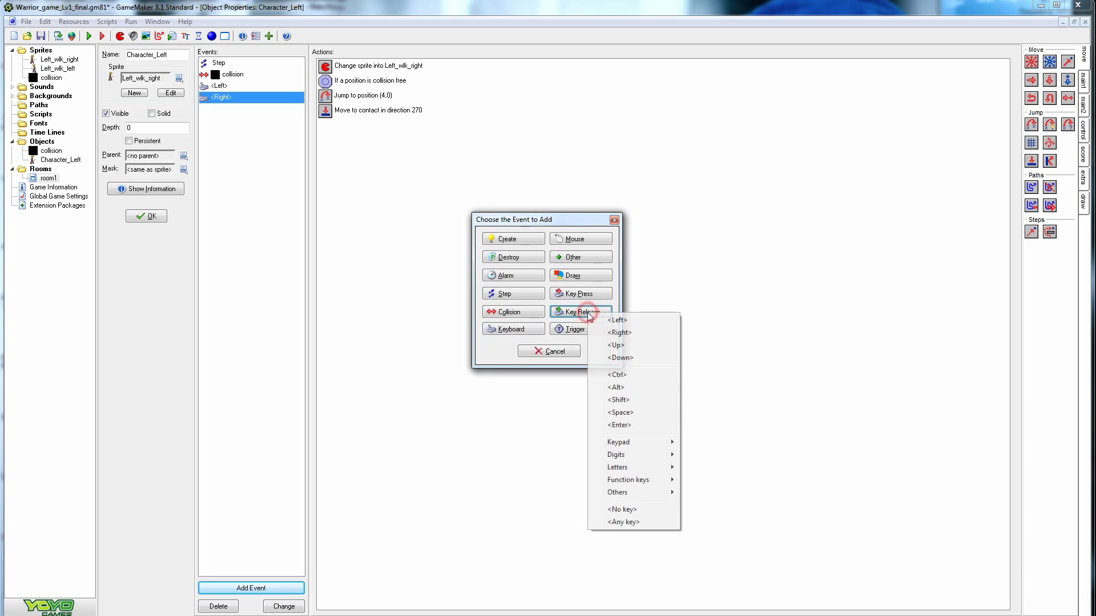
{"action": "left_click", "coordinate": [618, 320]}
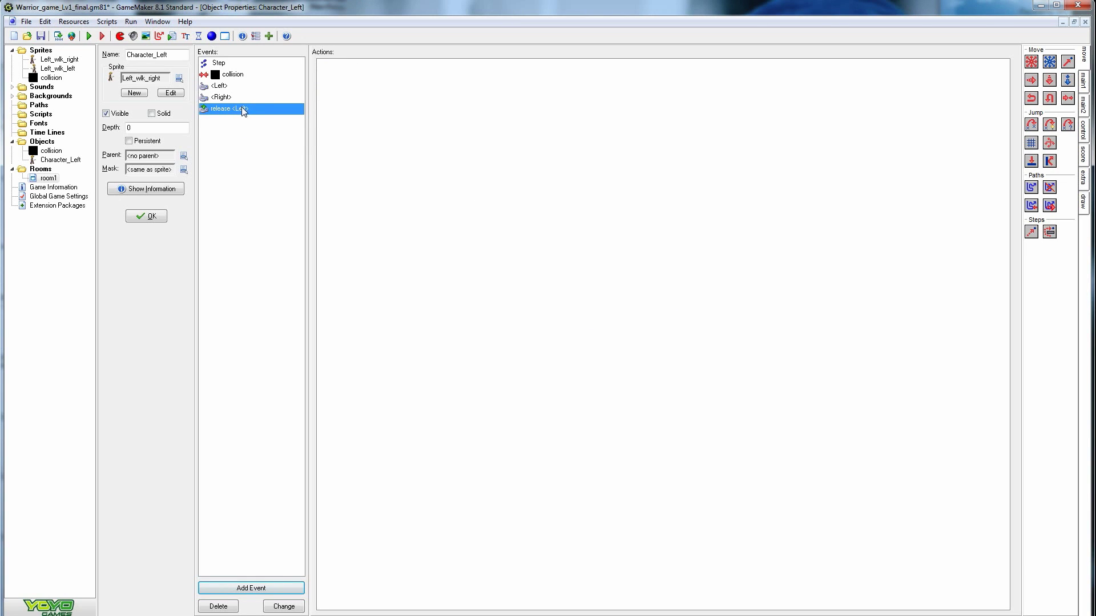
{"action": "left_click", "coordinate": [271, 589]}
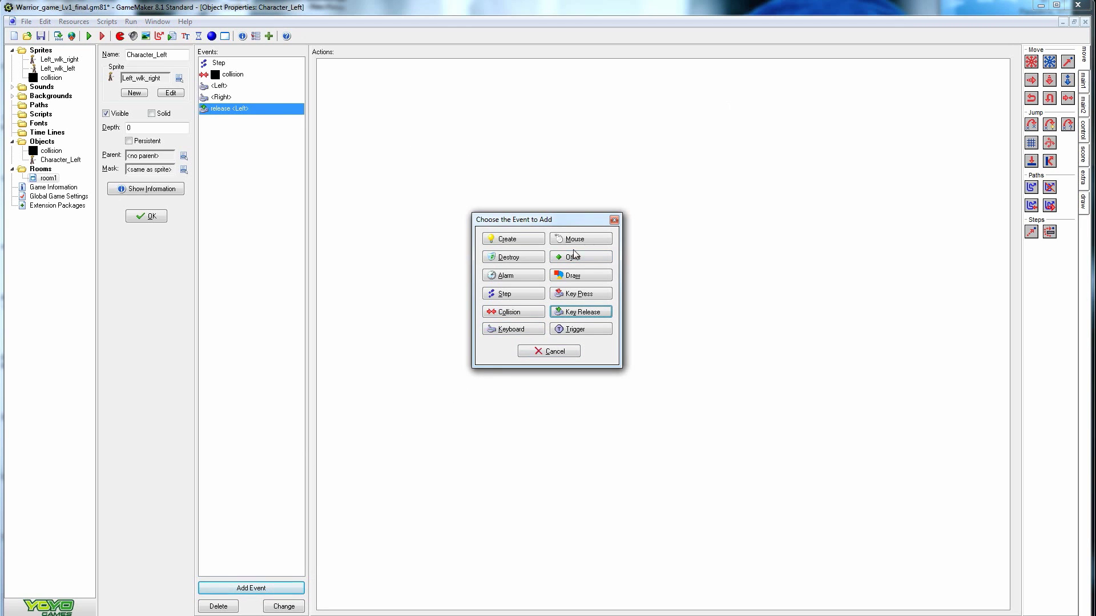
{"action": "left_click", "coordinate": [550, 350]}
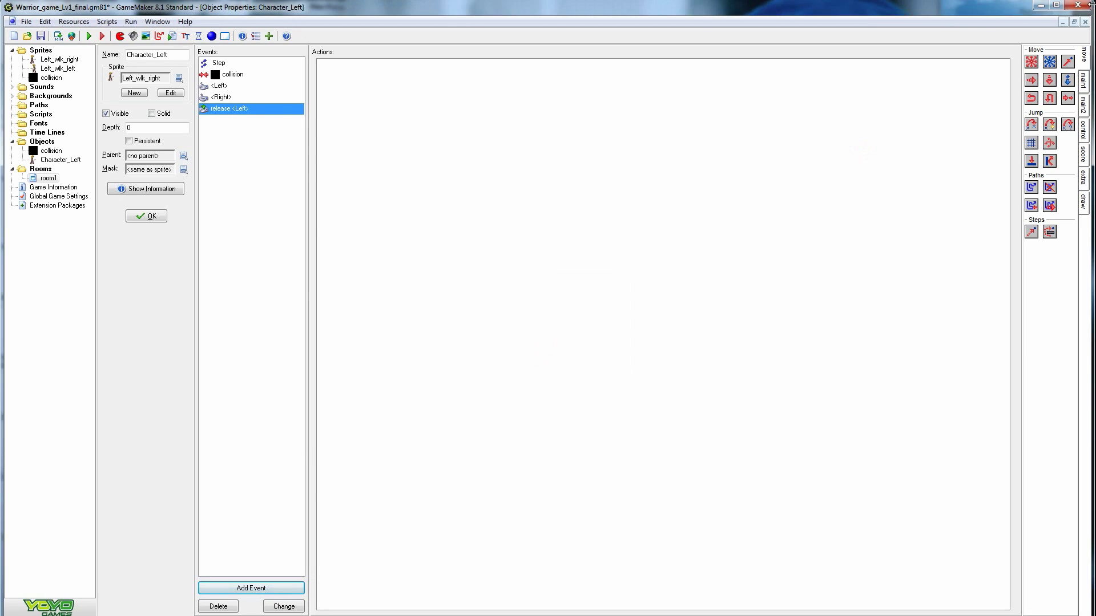
- Give the release-Left event a Change Sprite action using Left_wlk_left, subimage 0, speed 0
{"action": "left_click", "coordinate": [1077, 79]}
{"action": "left_click_drag", "start_coordinate": [1032, 107], "coordinate": [746, 141]}
{"action": "left_click", "coordinate": [620, 272]}
{"action": "left_click", "coordinate": [655, 303]}
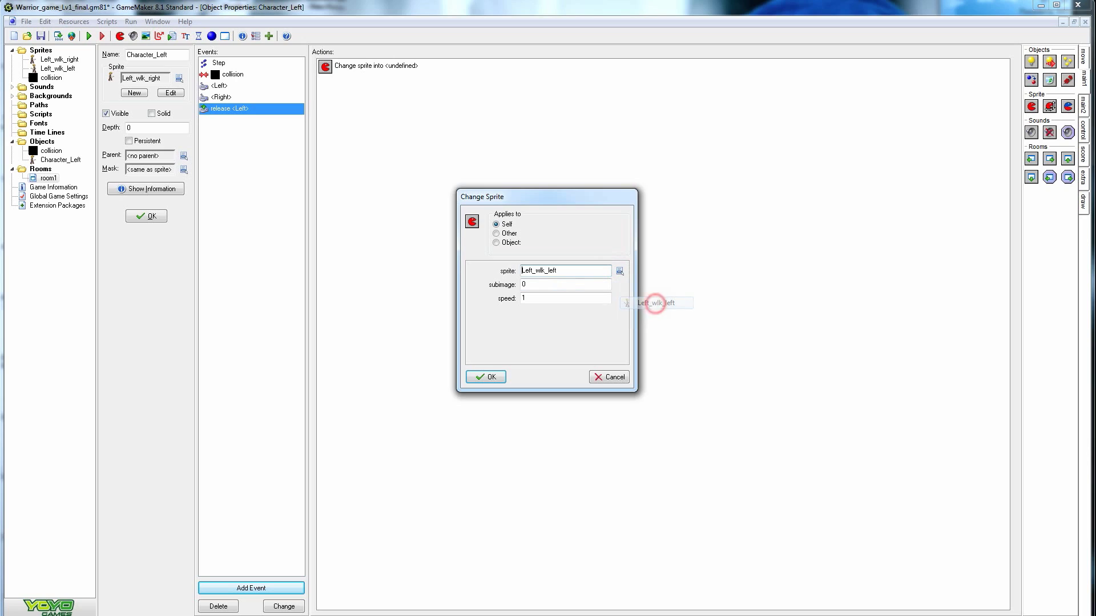
{"action": "double_click", "coordinate": [550, 283]}
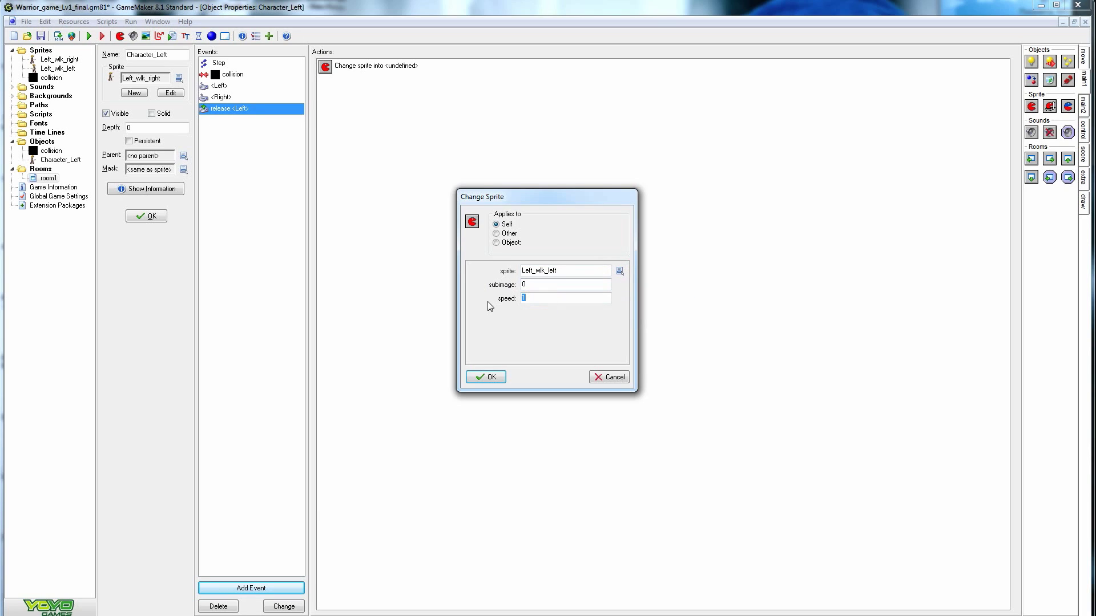
{"action": "left_click", "coordinate": [531, 296]}
{"action": "double_click", "coordinate": [536, 283]}
{"action": "left_click", "coordinate": [576, 273]}
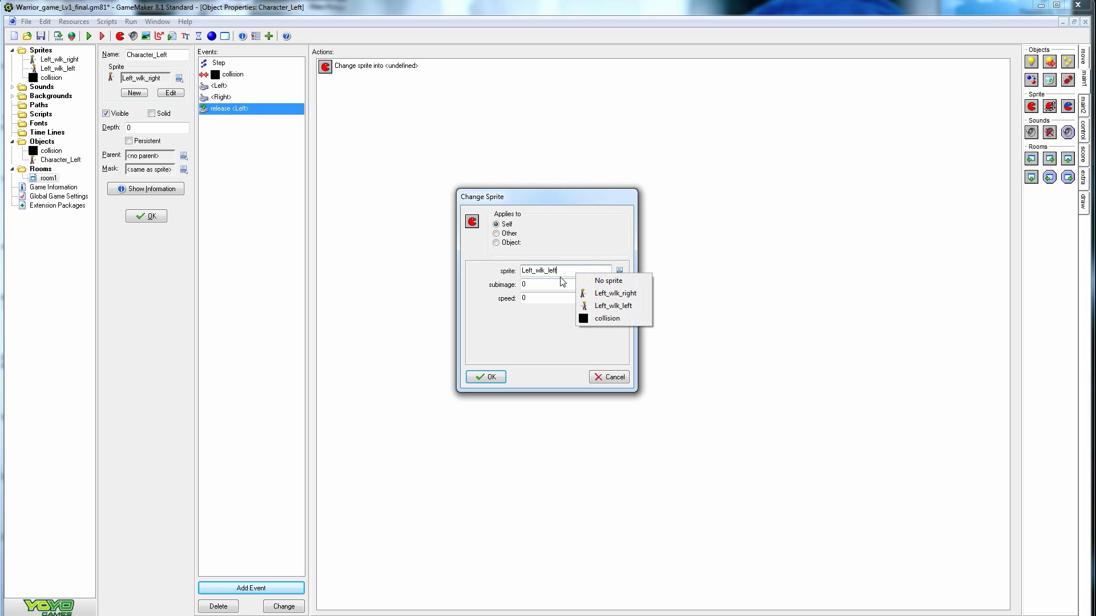
{"action": "left_click", "coordinate": [514, 337]}
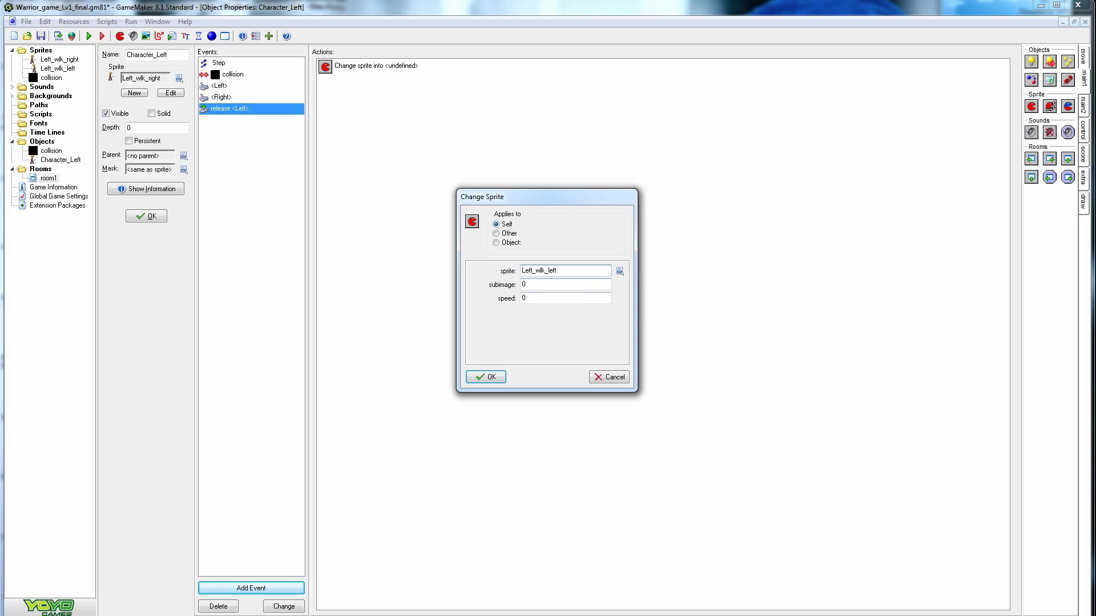
{"action": "left_click", "coordinate": [484, 376]}
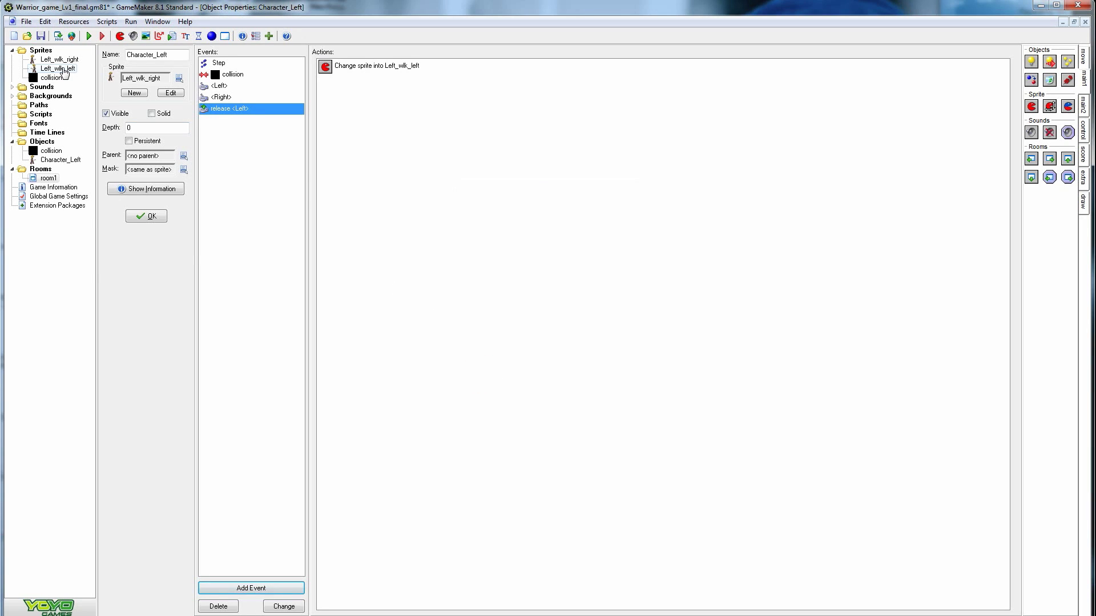
- Inspect the individual walk frames of the Left_wlk_left sprite in the sprite editor
{"action": "double_click", "coordinate": [63, 69]}
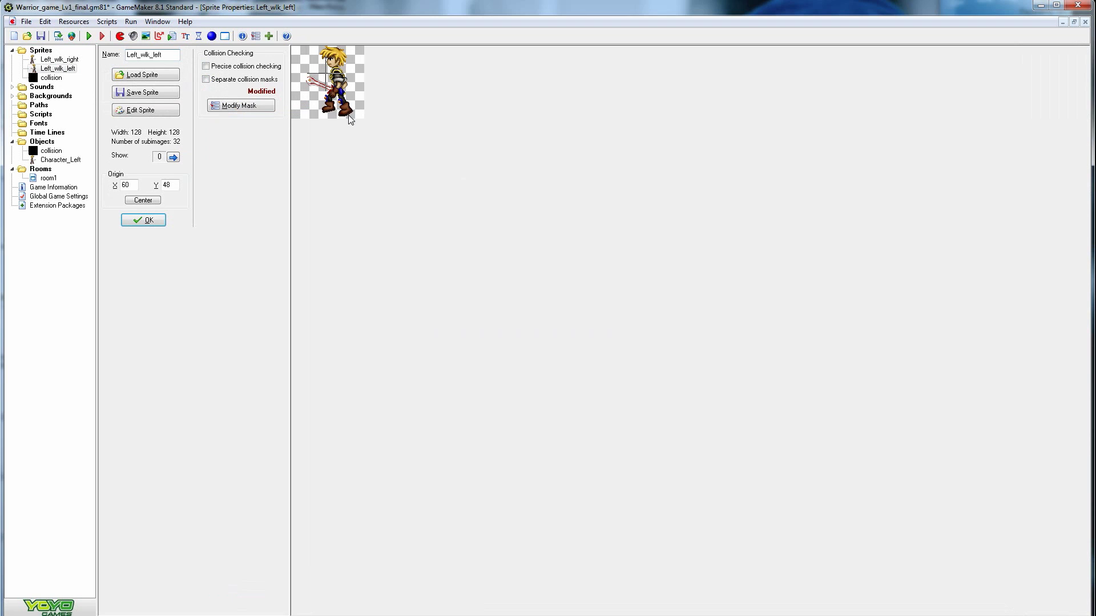
{"action": "left_click", "coordinate": [176, 110]}
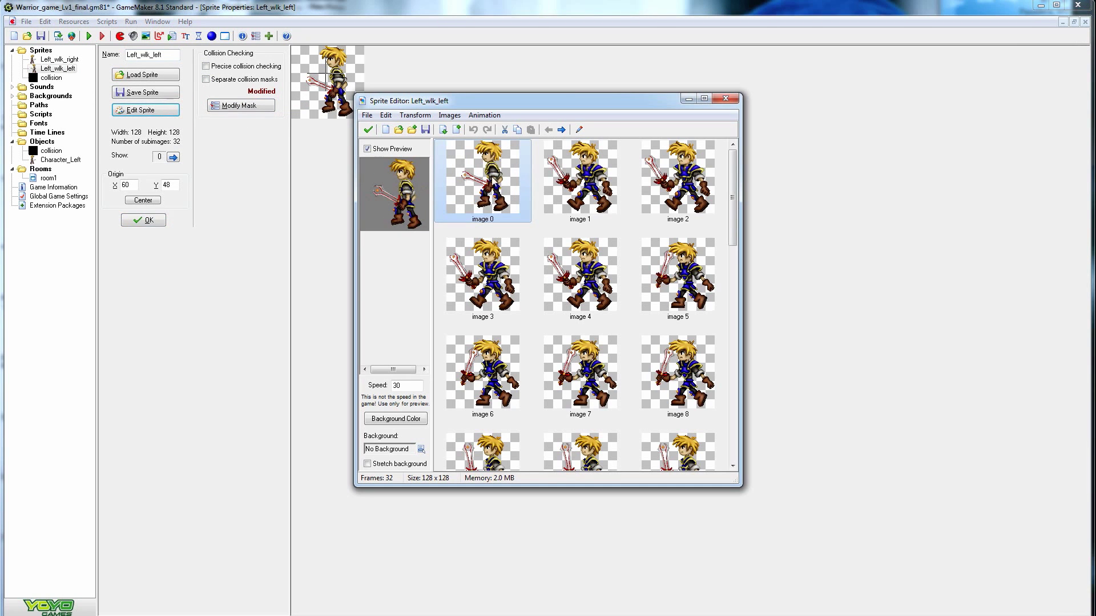
{"action": "left_click_drag", "start_coordinate": [733, 188], "coordinate": [731, 246]}
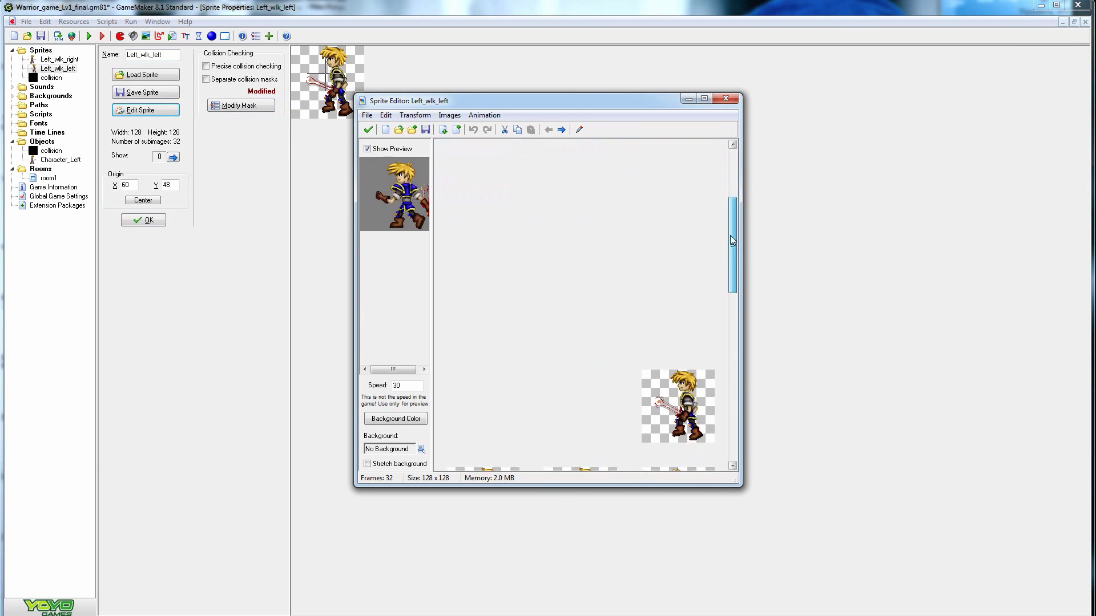
{"action": "mouse_move", "coordinate": [731, 246]}
{"action": "left_mouse_down"}
{"action": "mouse_move", "coordinate": [735, 388]}
{"action": "mouse_move", "coordinate": [746, 238]}
{"action": "left_mouse_up"}
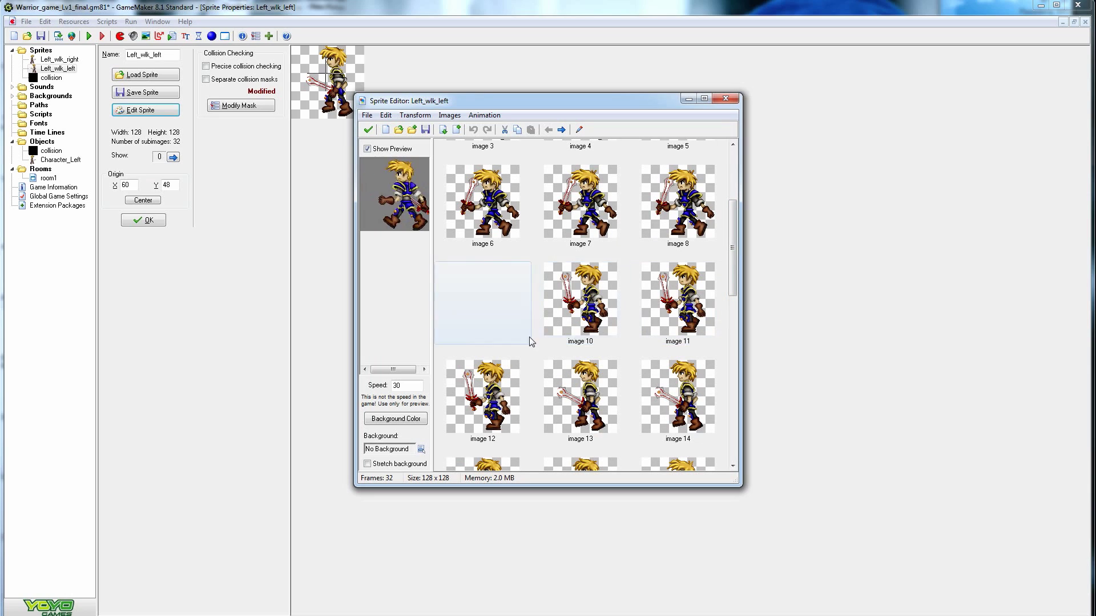
{"action": "left_click", "coordinate": [726, 101]}
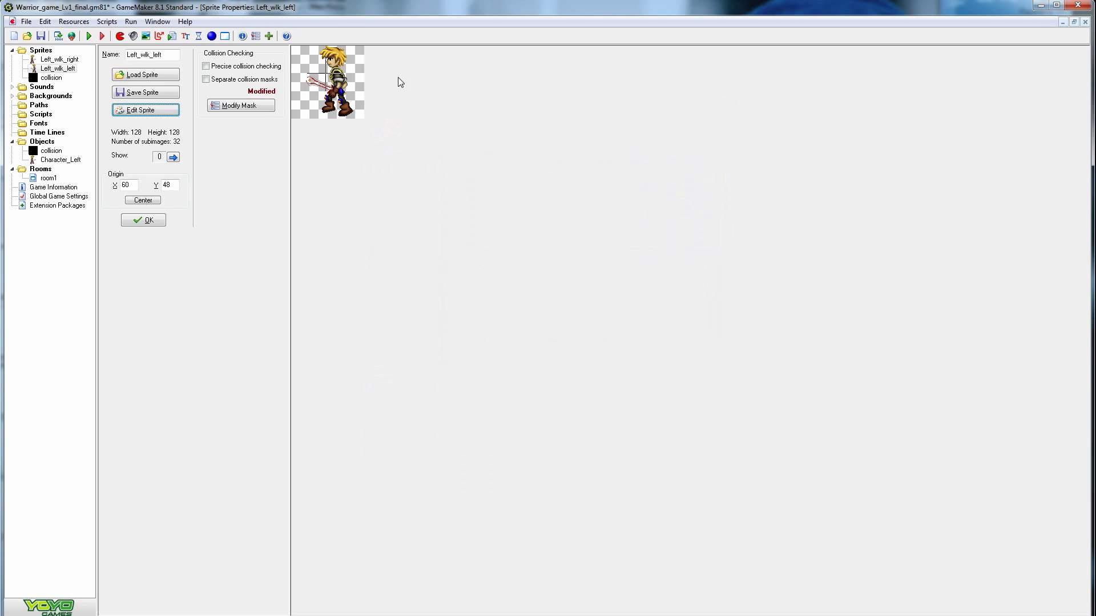
- Return to Character_Left and reopen the release-Left Change Sprite action to edit its subimage
{"action": "left_click", "coordinate": [144, 219]}
{"action": "double_click", "coordinate": [366, 64]}
{"action": "left_click", "coordinate": [535, 285]}
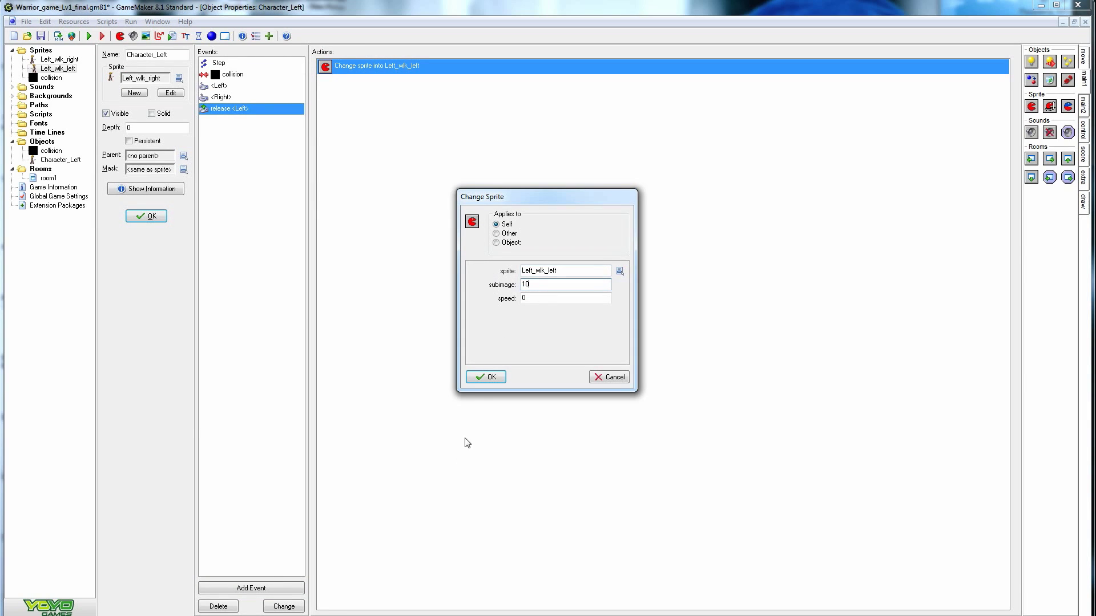
- Confirm subimage 10 for the release-Left change and add a Right key-release event
{"action": "left_click", "coordinate": [486, 377]}
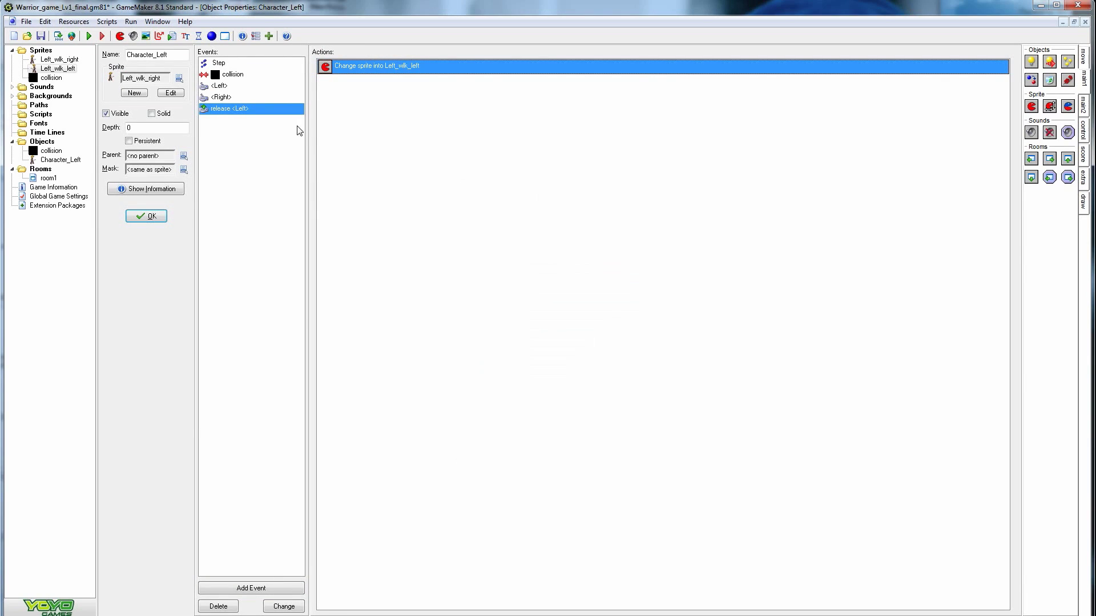
{"action": "left_click", "coordinate": [280, 588]}
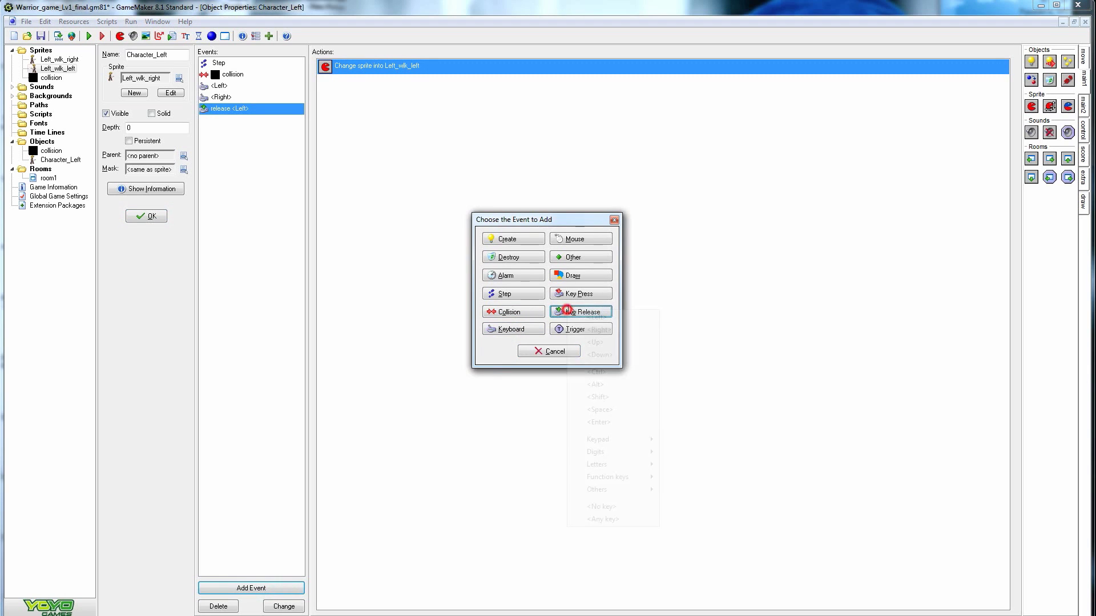
{"action": "left_click", "coordinate": [580, 312]}
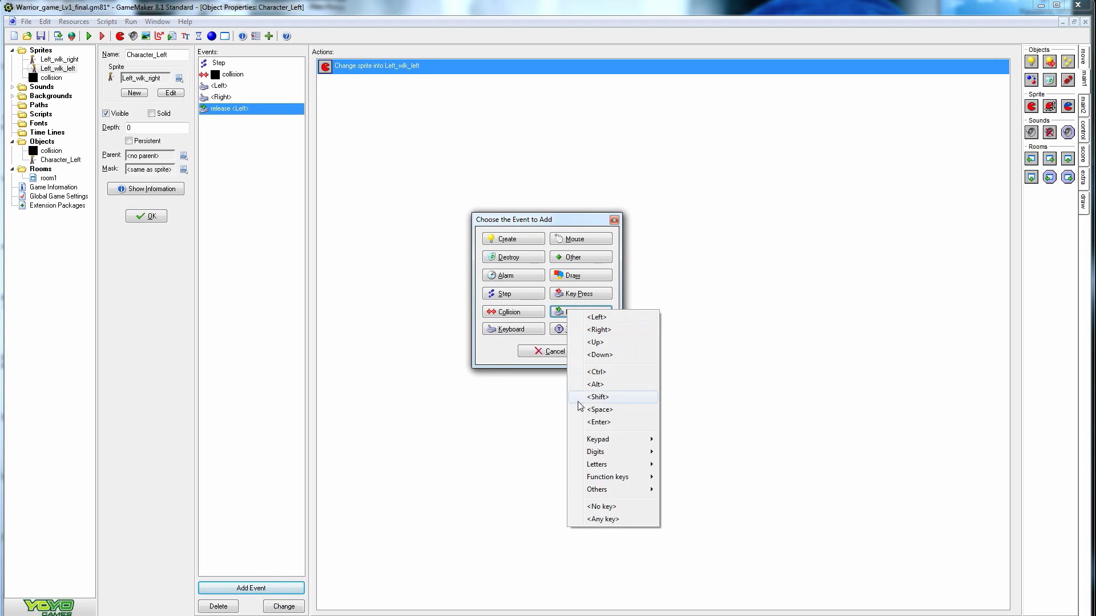
{"action": "left_click", "coordinate": [608, 330]}
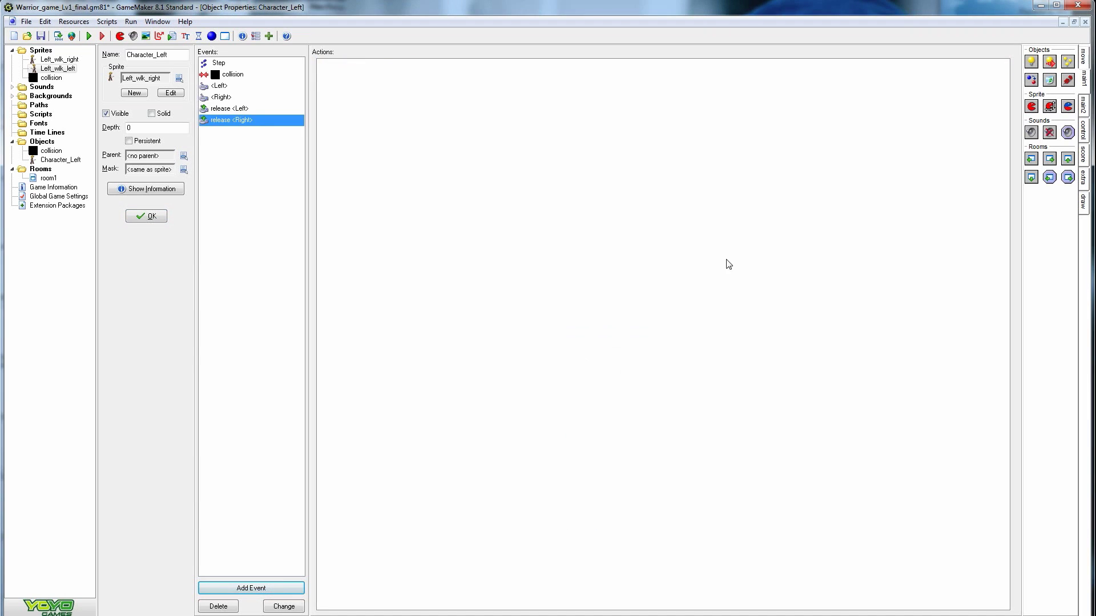
- Give release-Right a Change Sprite action to Left_wlk_right, subimage 10, then run the game
{"action": "left_click_drag", "start_coordinate": [1030, 106], "coordinate": [528, 268]}
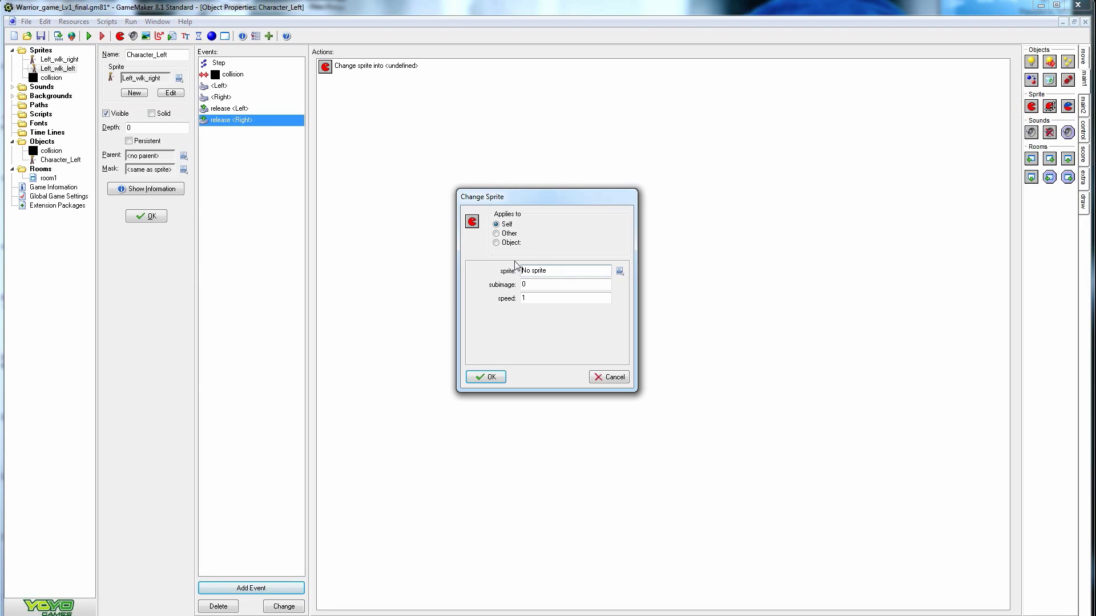
{"action": "left_click", "coordinate": [619, 270]}
{"action": "left_click", "coordinate": [646, 294]}
{"action": "double_click", "coordinate": [548, 284]}
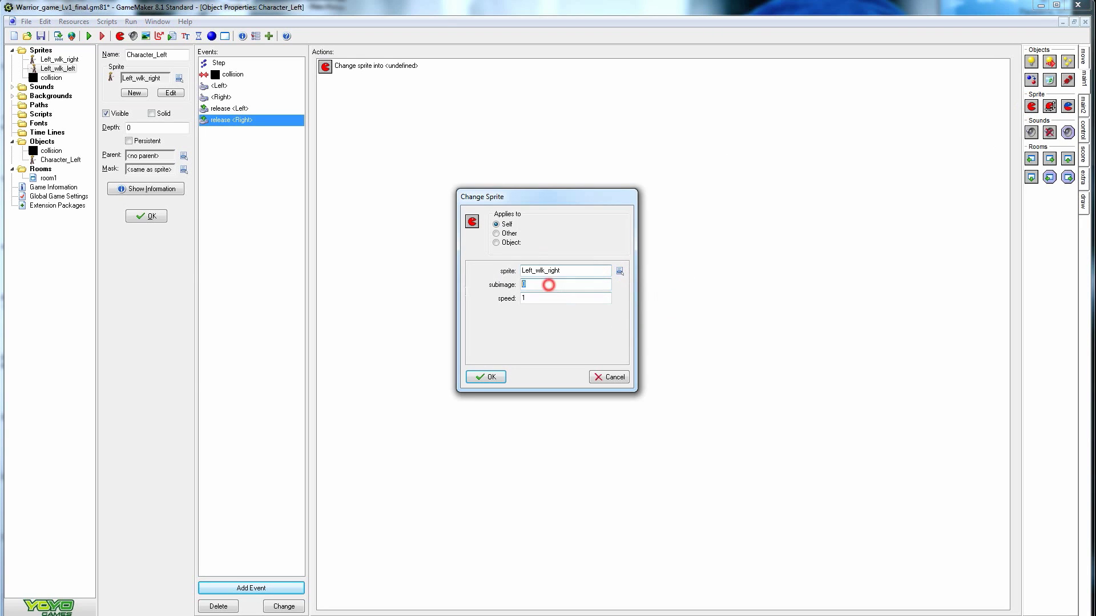
{"action": "type", "text": "10"}
{"action": "double_click", "coordinate": [545, 298]}
{"action": "type", "text": "-"}
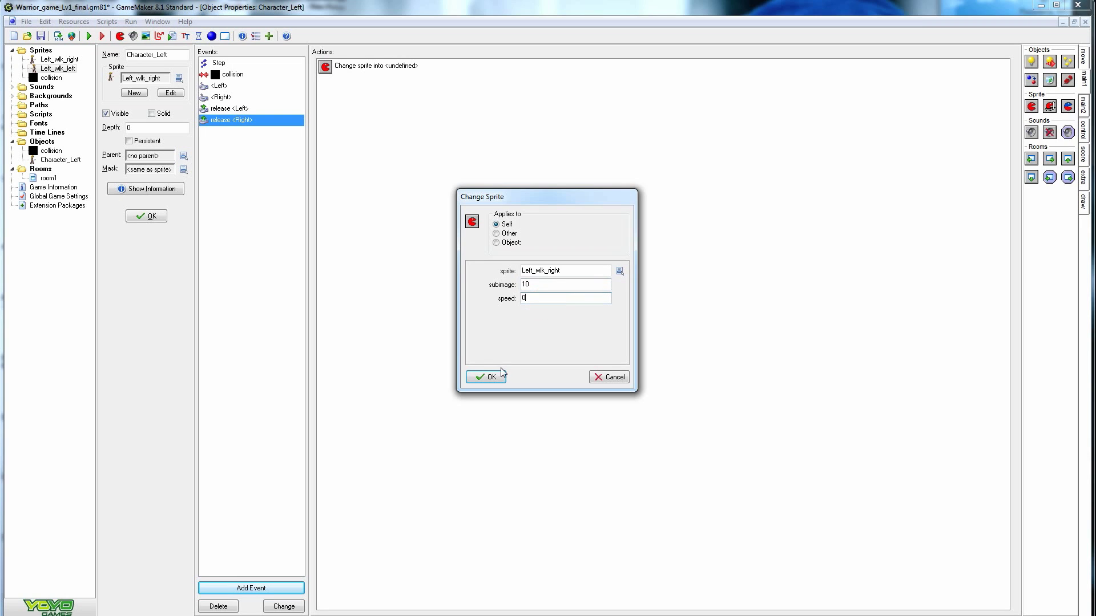
{"action": "left_click", "coordinate": [498, 375]}
{"action": "left_click", "coordinate": [88, 36]}
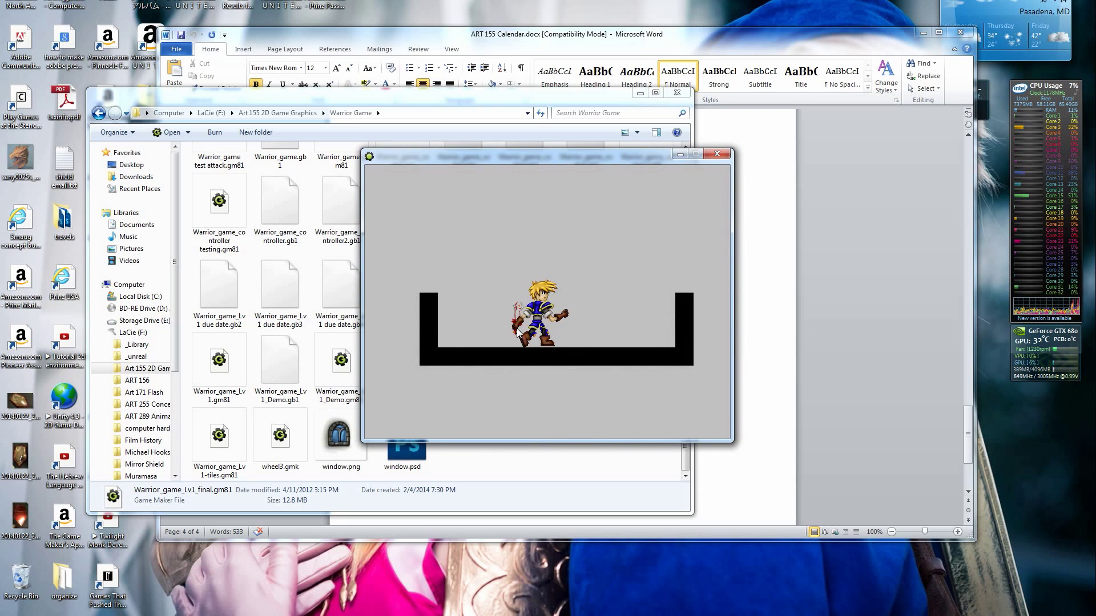
- Walk the warrior left and right with the arrow keys, then close the game with Escape
{"action": "key", "text": "Right"}
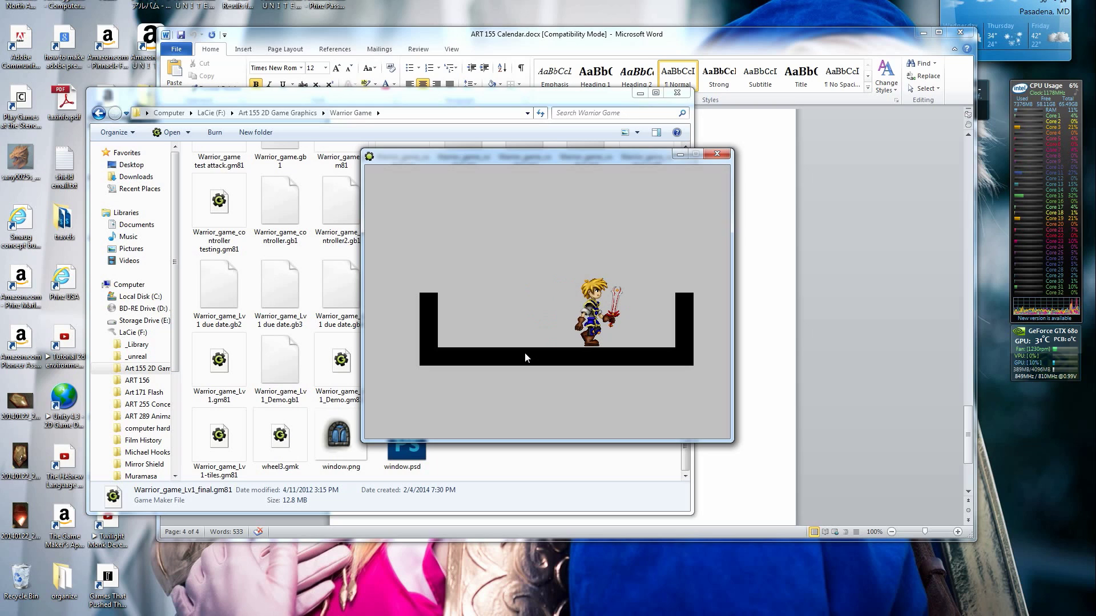
{"action": "key", "text": "Left"}
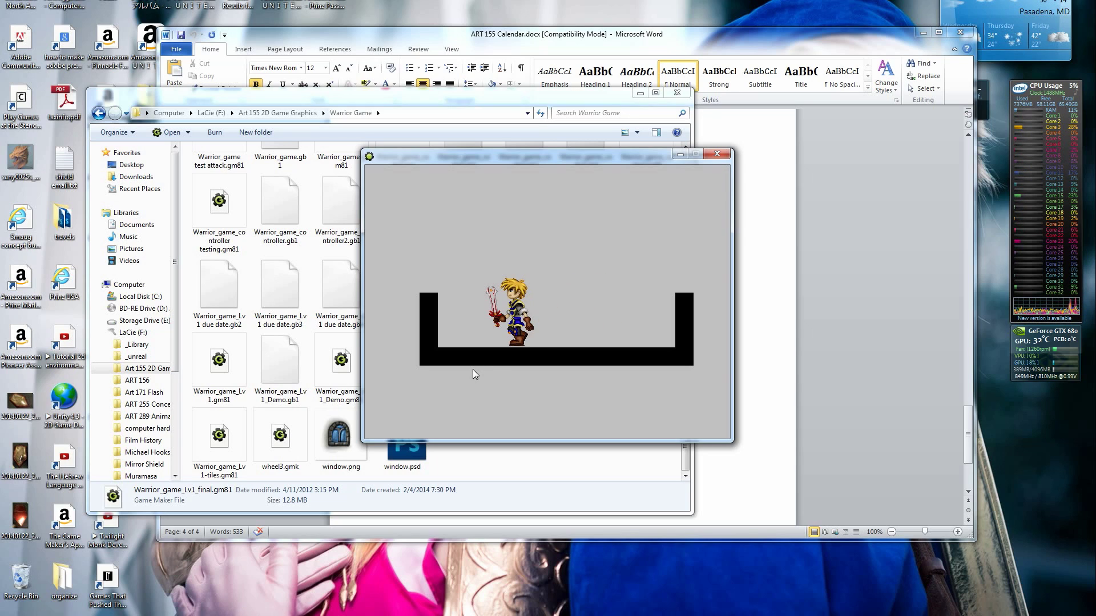
{"action": "key", "text": "Right"}
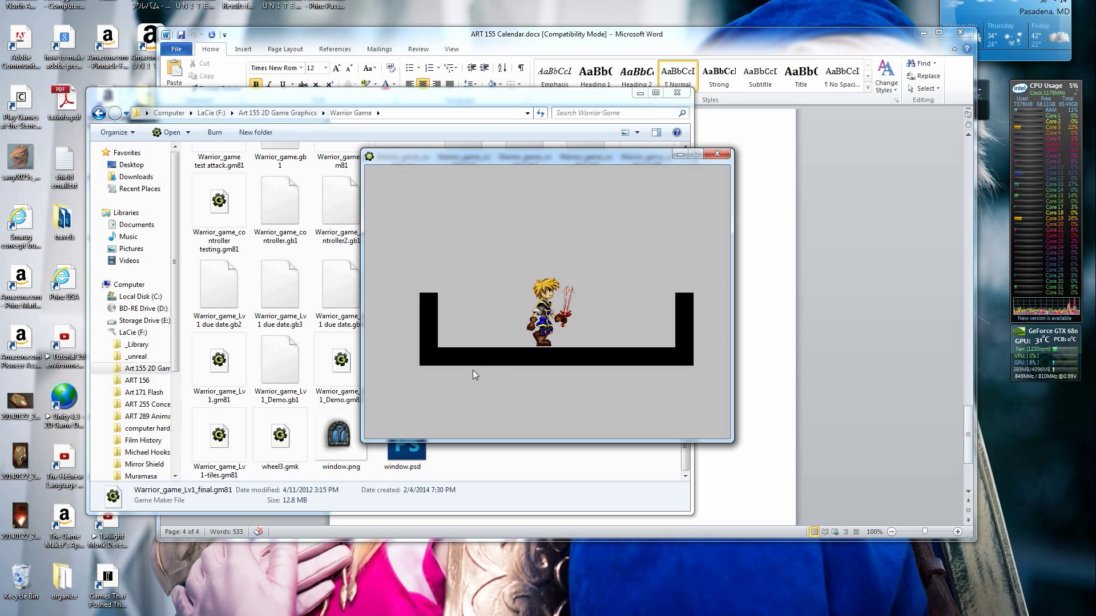
{"action": "key", "text": "Right"}
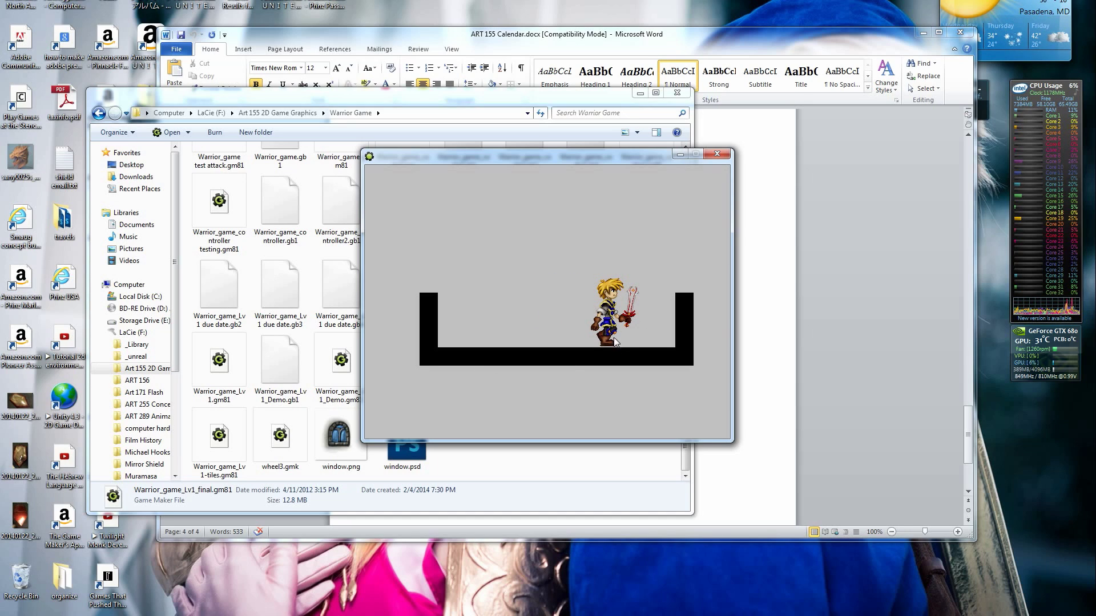
{"action": "key", "text": "Left"}
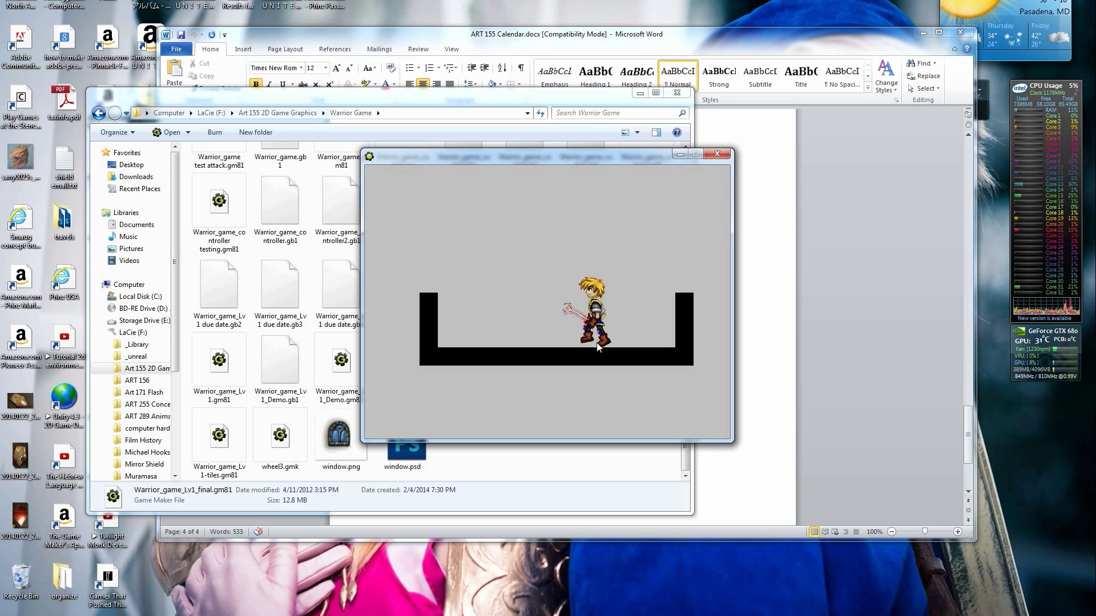
{"action": "key", "text": "Left"}
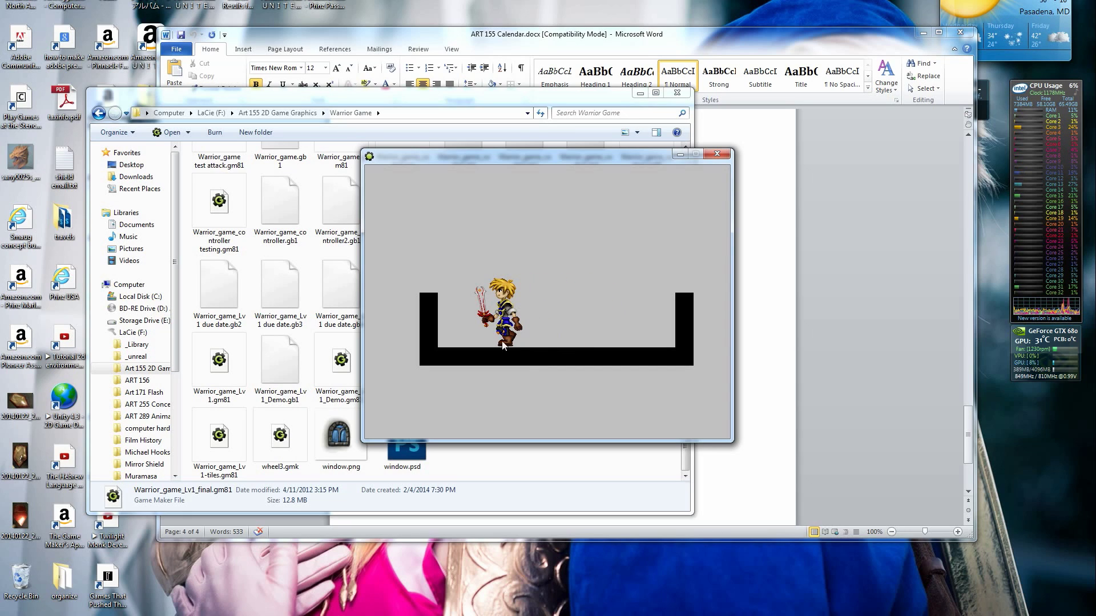
{"action": "key", "text": "Right"}
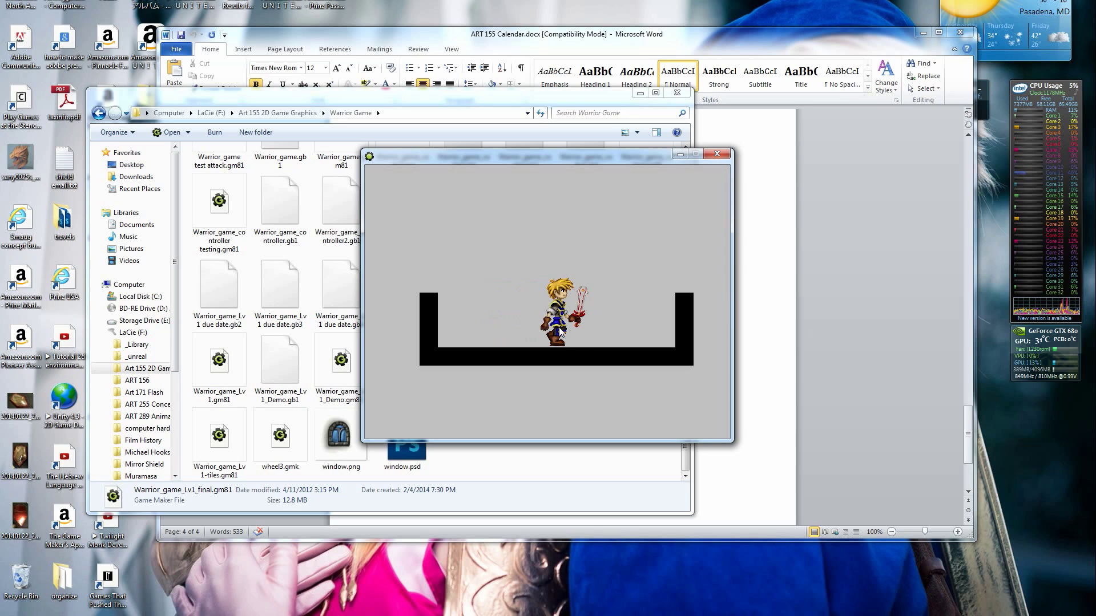
{"action": "key", "text": "Right"}
{"action": "key", "text": "Left"}
{"action": "key", "text": "Left"}
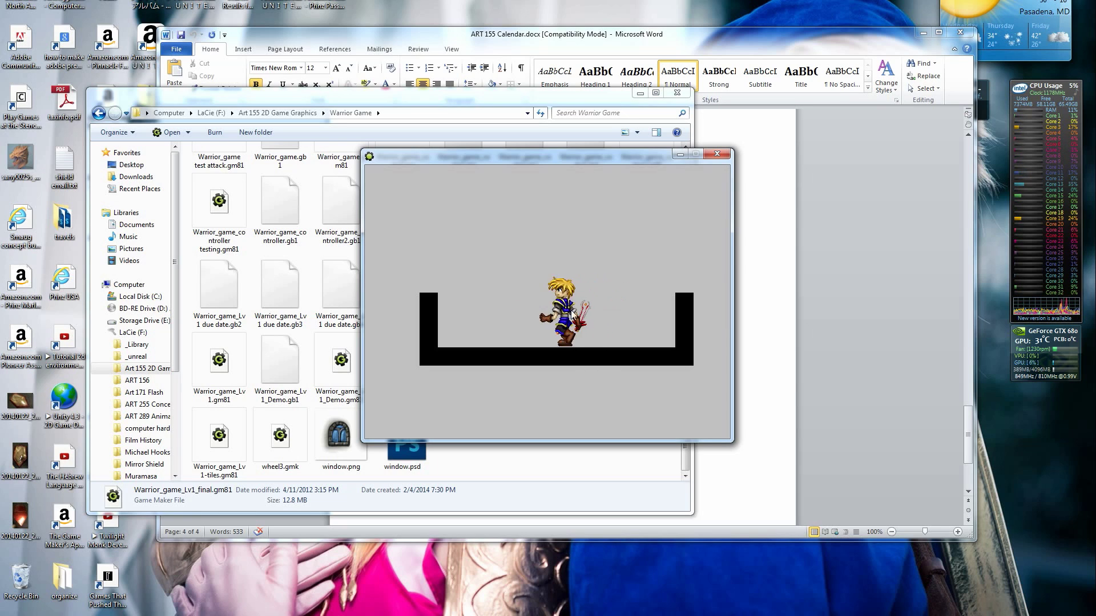
{"action": "key", "text": "Escape"}
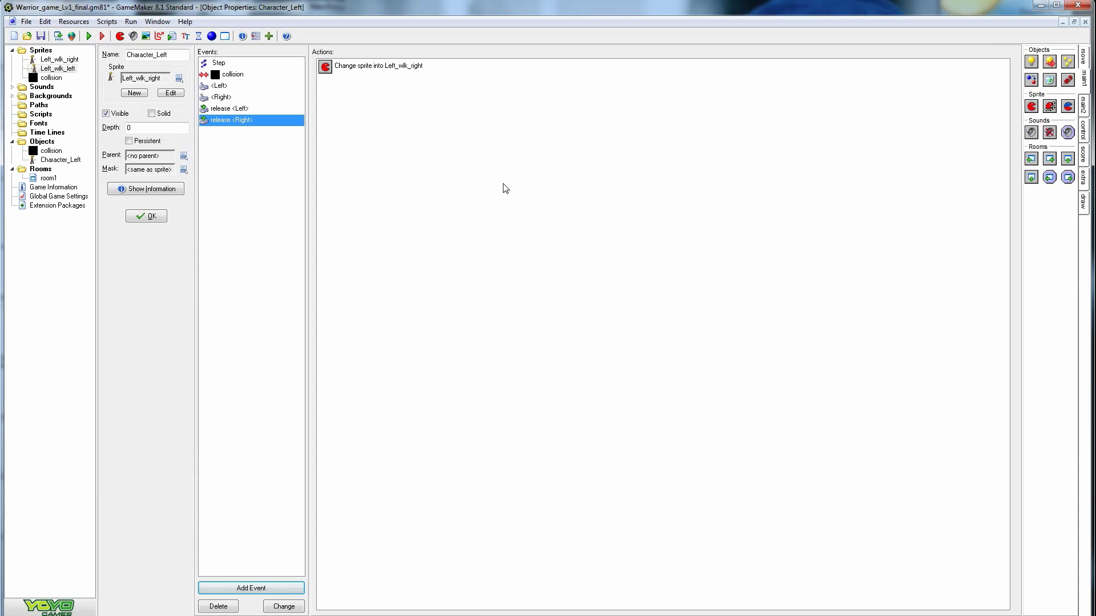
{"action": "left_click", "coordinate": [382, 66]}
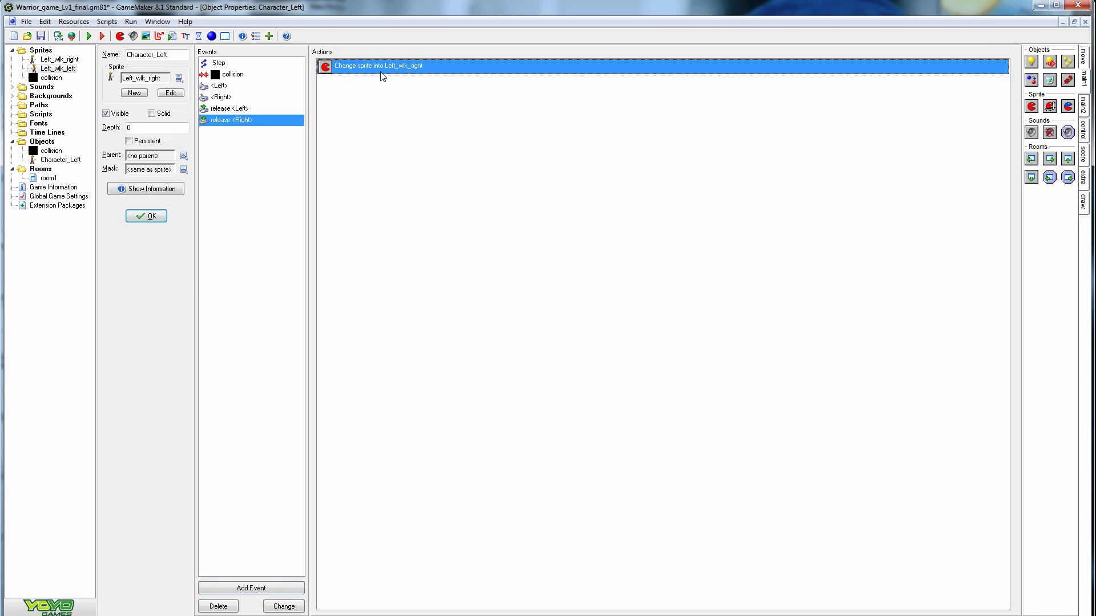
{"action": "double_click", "coordinate": [401, 67]}
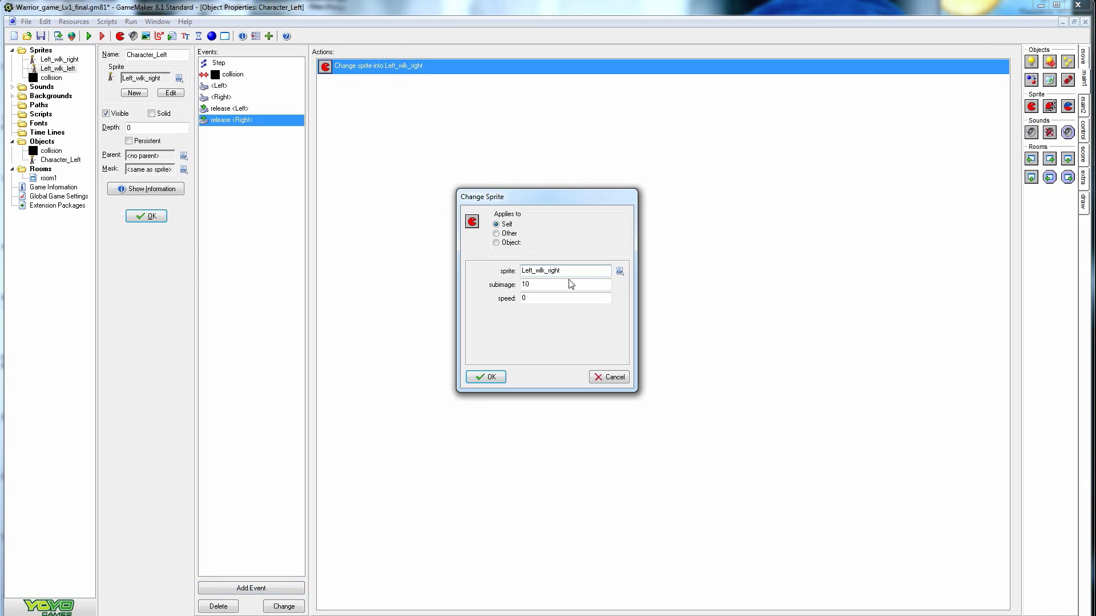
{"action": "left_click", "coordinate": [620, 271]}
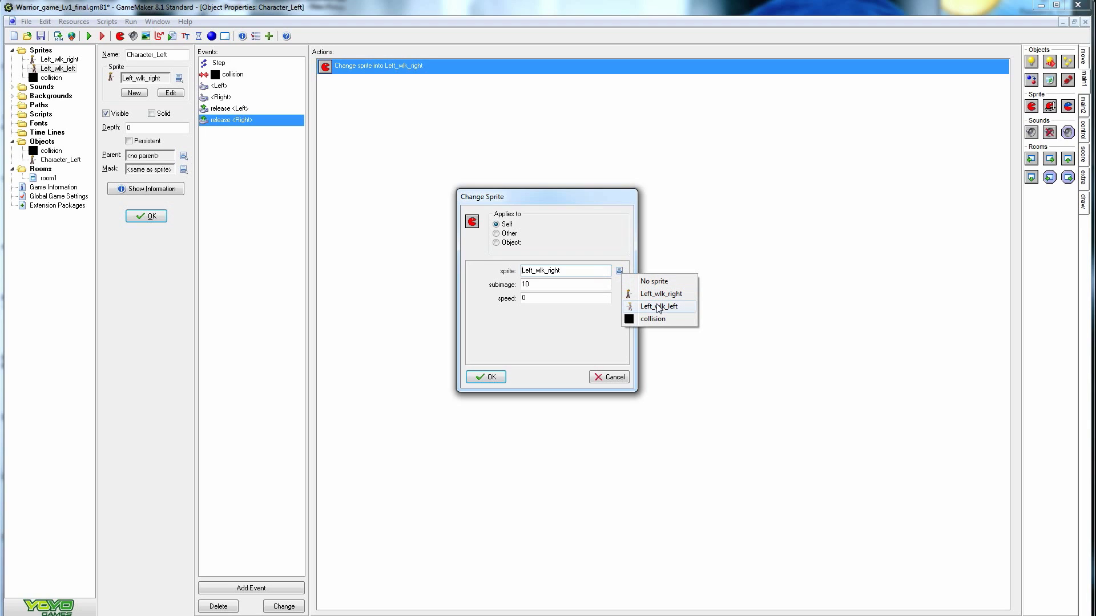
{"action": "left_click", "coordinate": [589, 251]}
{"action": "left_click", "coordinate": [609, 377]}
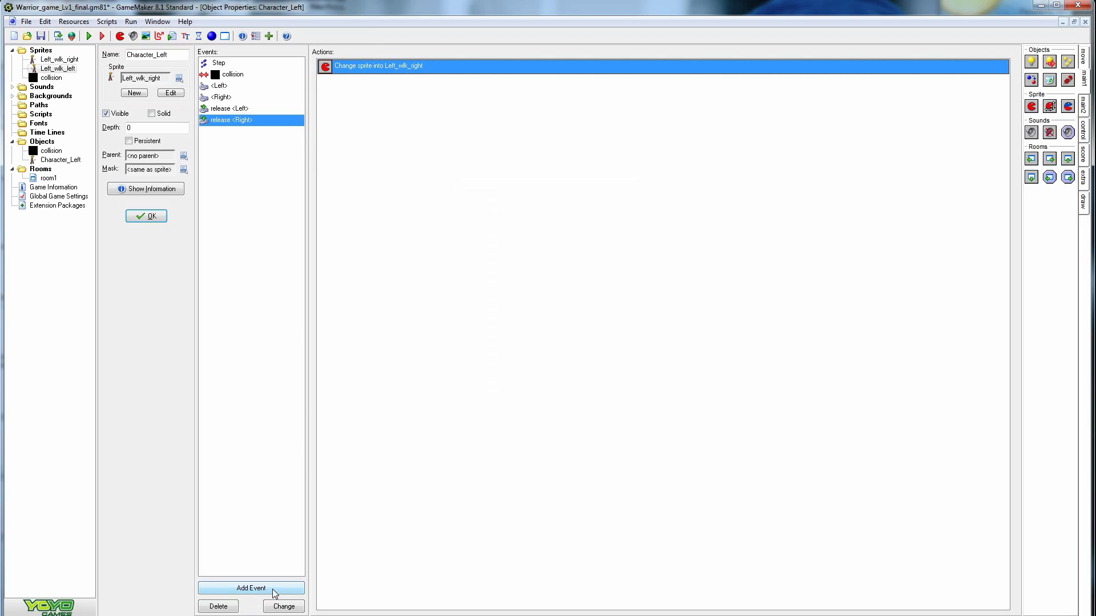
- Add a Create event to Character_Left
{"action": "left_click", "coordinate": [294, 590]}
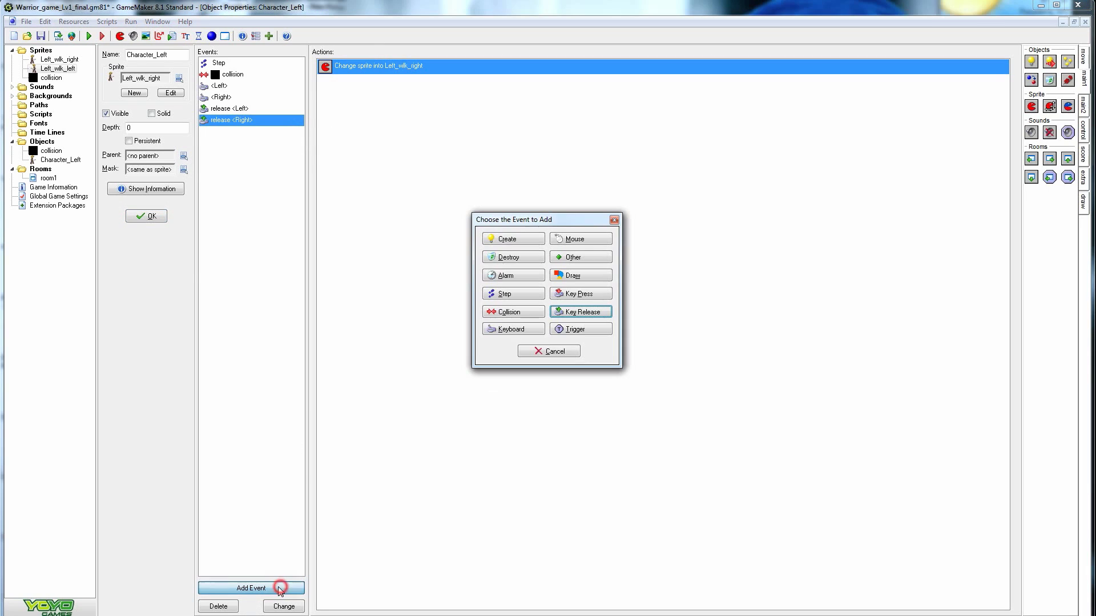
{"action": "left_click", "coordinate": [524, 240]}
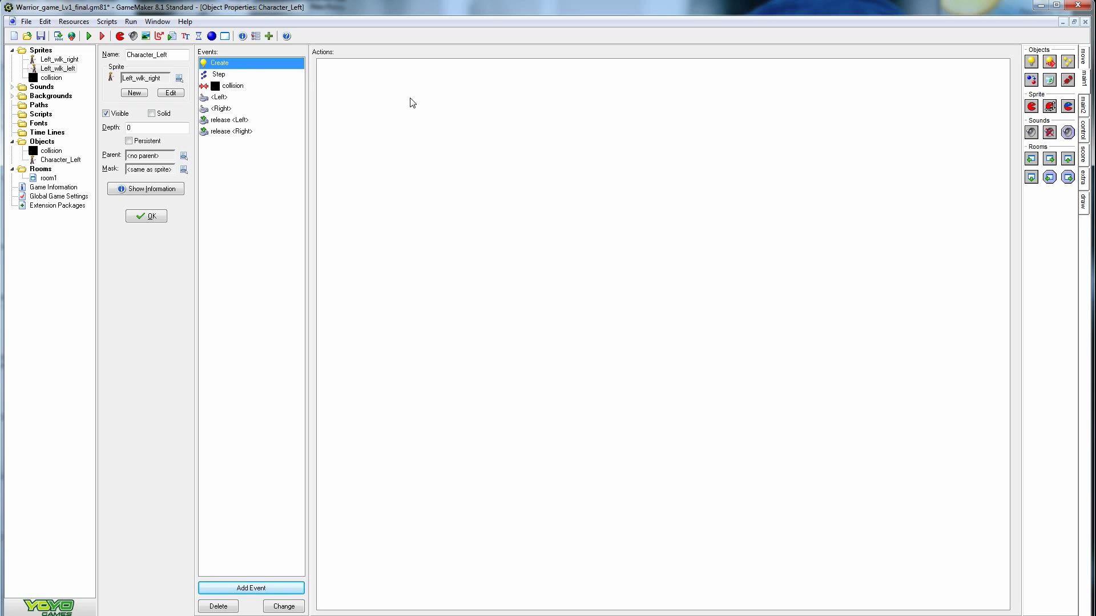
{"action": "left_click", "coordinate": [473, 131]}
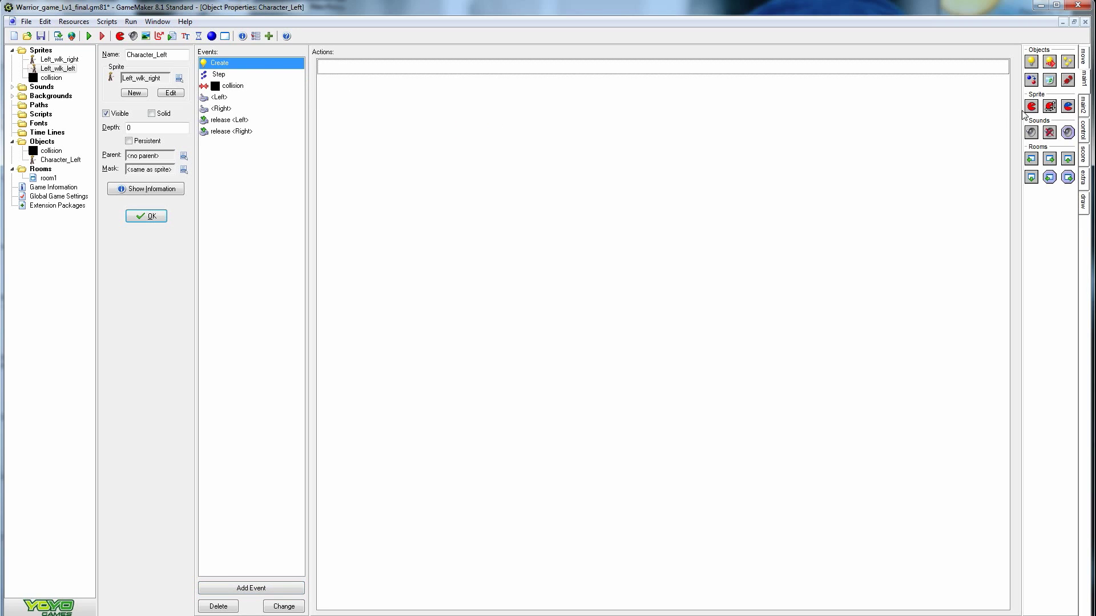
- Give the Create event a Change Sprite to Left_wlk_right, subimage 10, speed 0, and run the game
{"action": "left_click_drag", "start_coordinate": [1032, 106], "coordinate": [739, 147]}
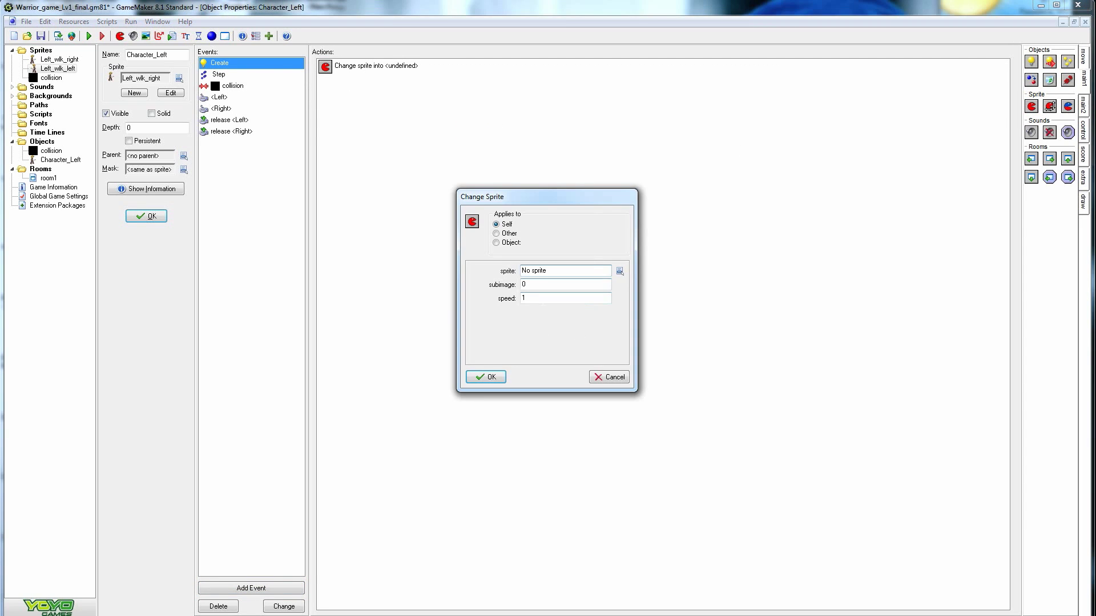
{"action": "left_click", "coordinate": [620, 272]}
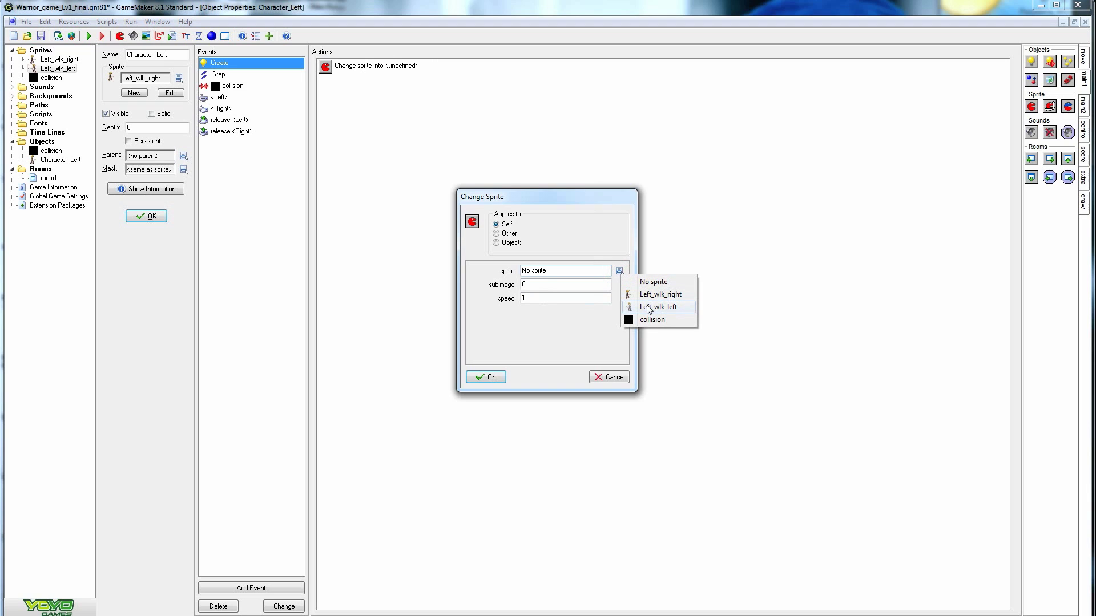
{"action": "left_click", "coordinate": [661, 297]}
{"action": "double_click", "coordinate": [534, 286]}
{"action": "type", "text": "10"}
{"action": "double_click", "coordinate": [535, 297]}
{"action": "type", "text": "0"}
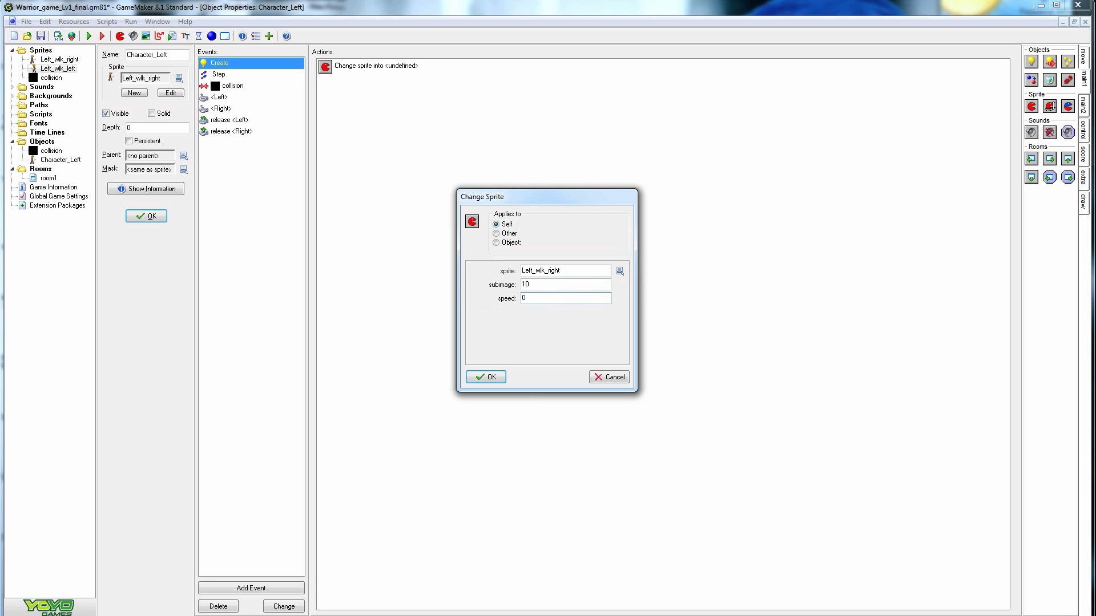
{"action": "double_click", "coordinate": [541, 284]}
{"action": "left_click", "coordinate": [489, 376]}
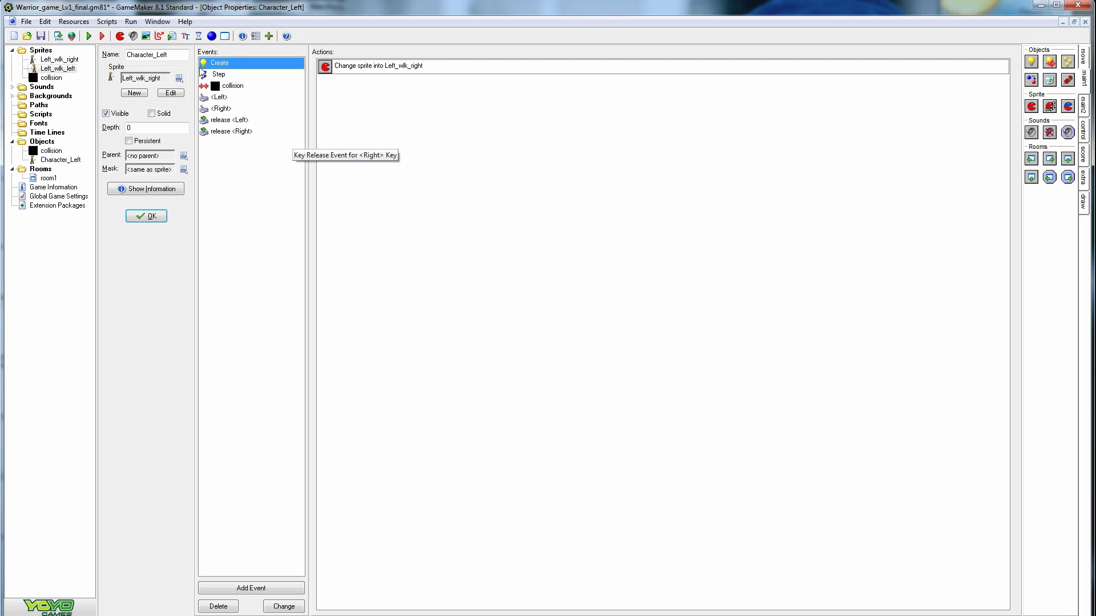
{"action": "left_click", "coordinate": [89, 36]}
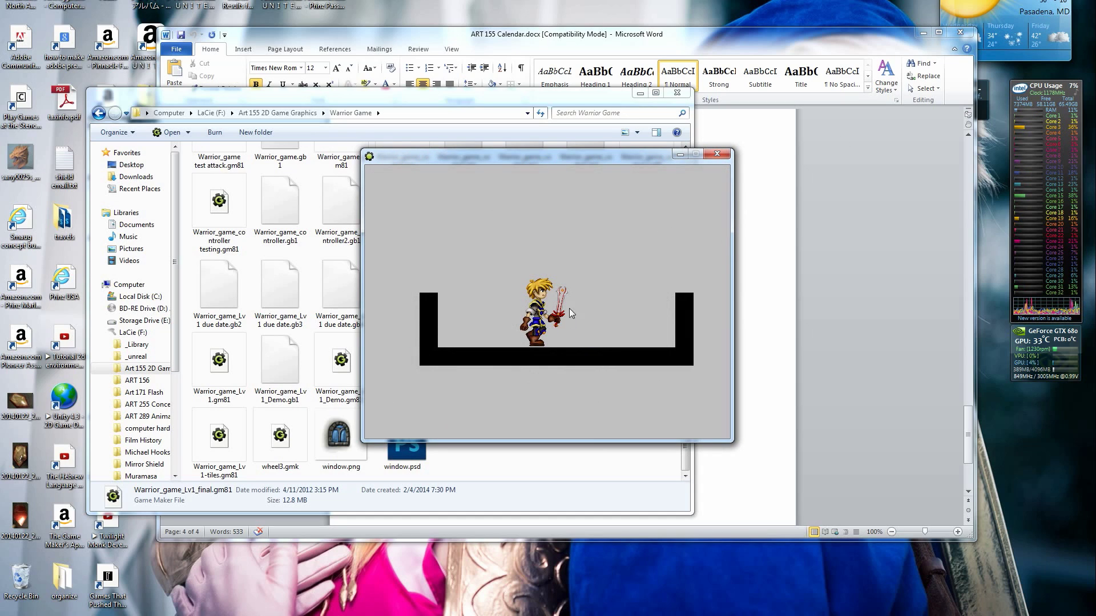
{"action": "key", "text": "Right"}
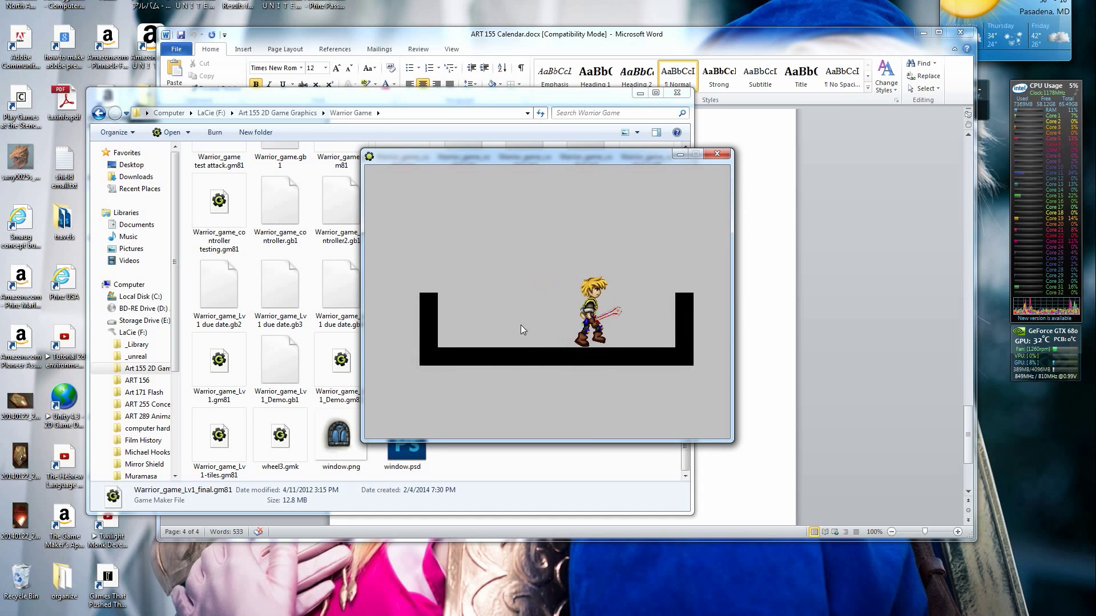
{"action": "key", "text": "Left"}
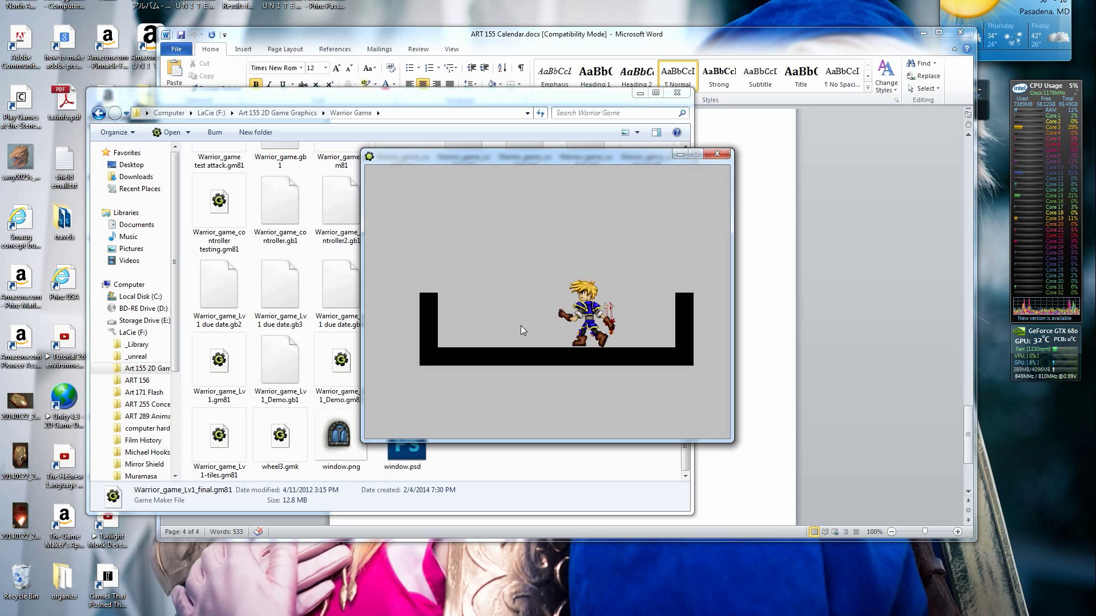
{"action": "key", "text": "Right"}
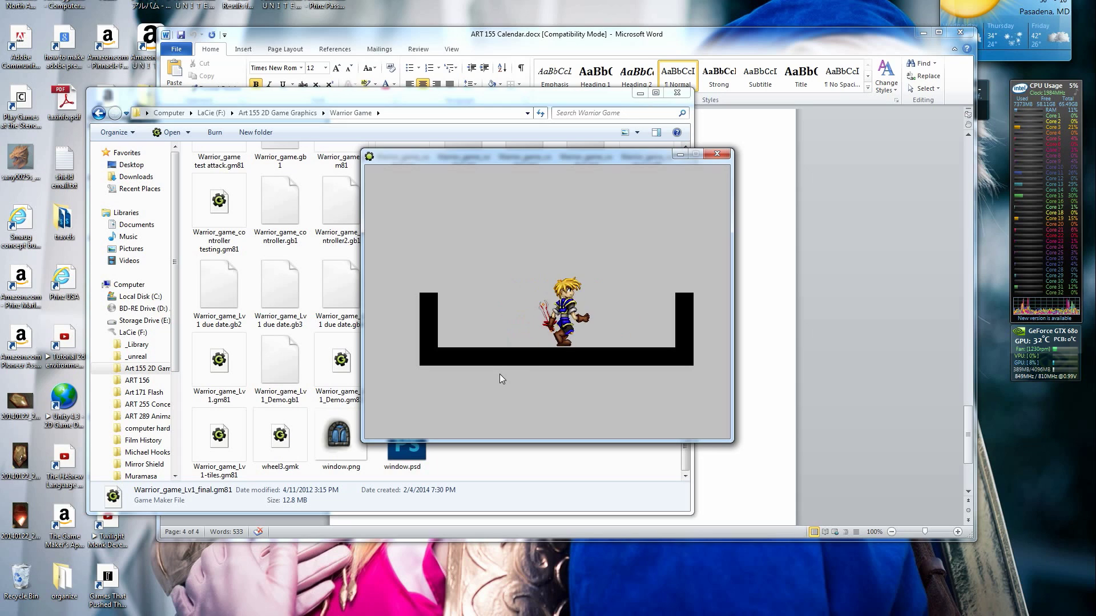
{"action": "key", "text": "Right"}
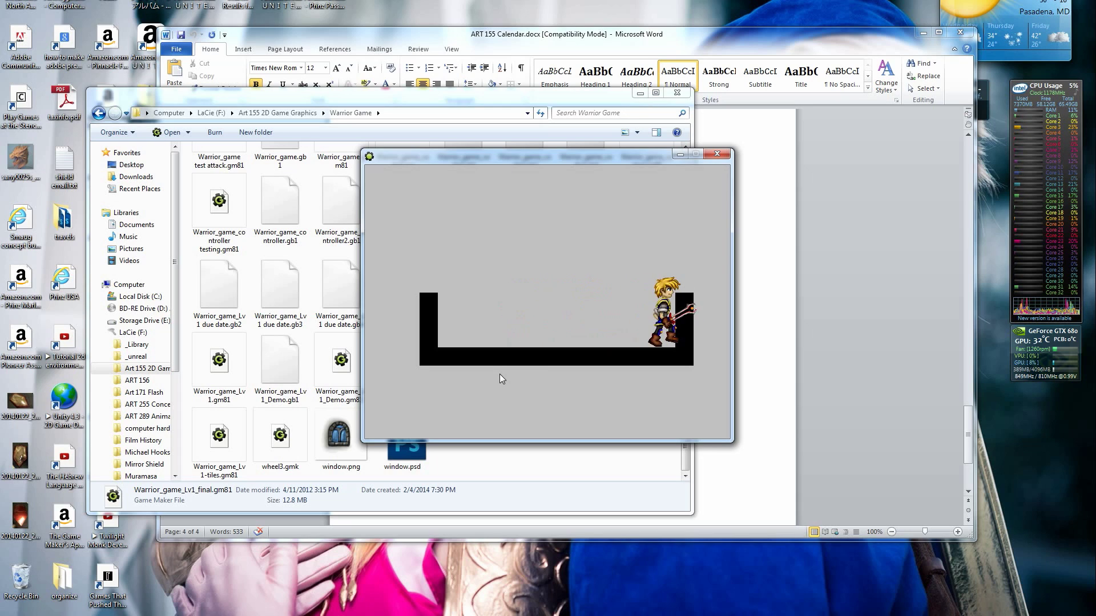
{"action": "key", "text": "space"}
{"action": "key", "text": "Left"}
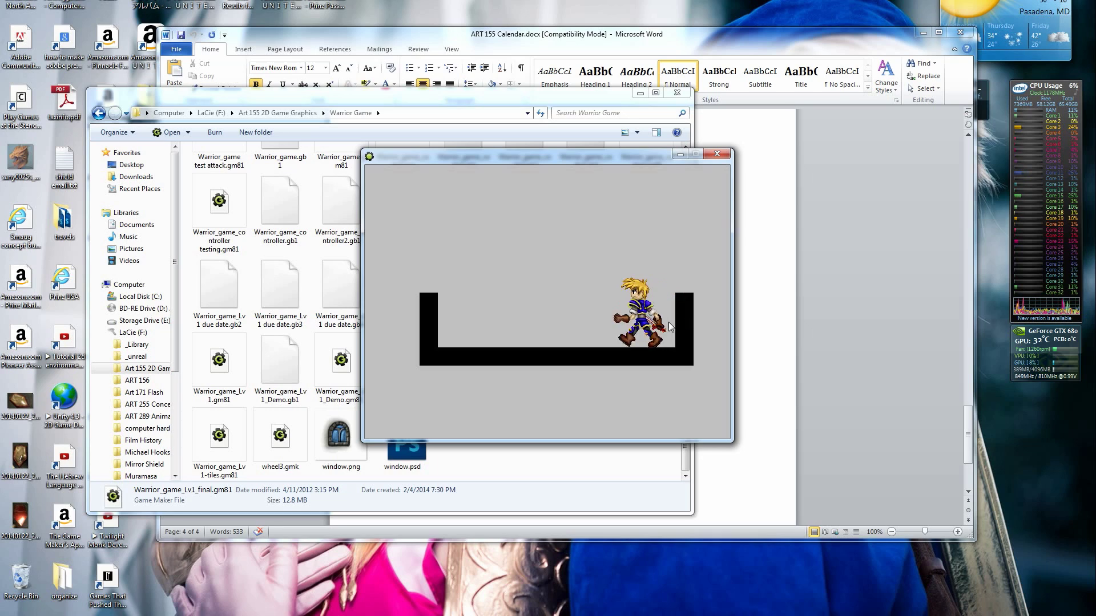
{"action": "key", "text": "Left"}
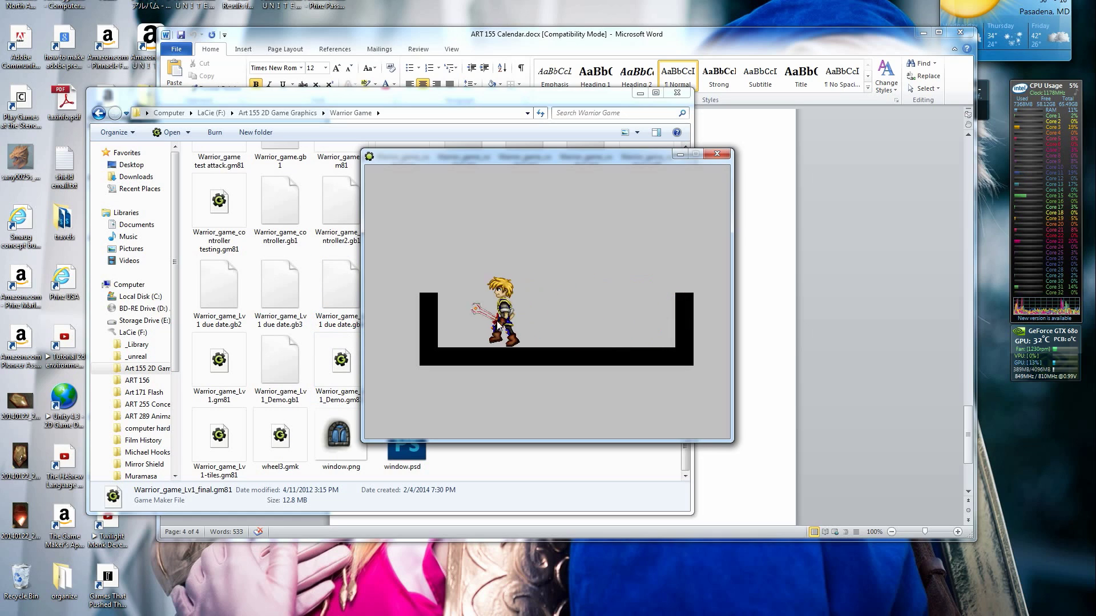
{"action": "key", "text": "Right"}
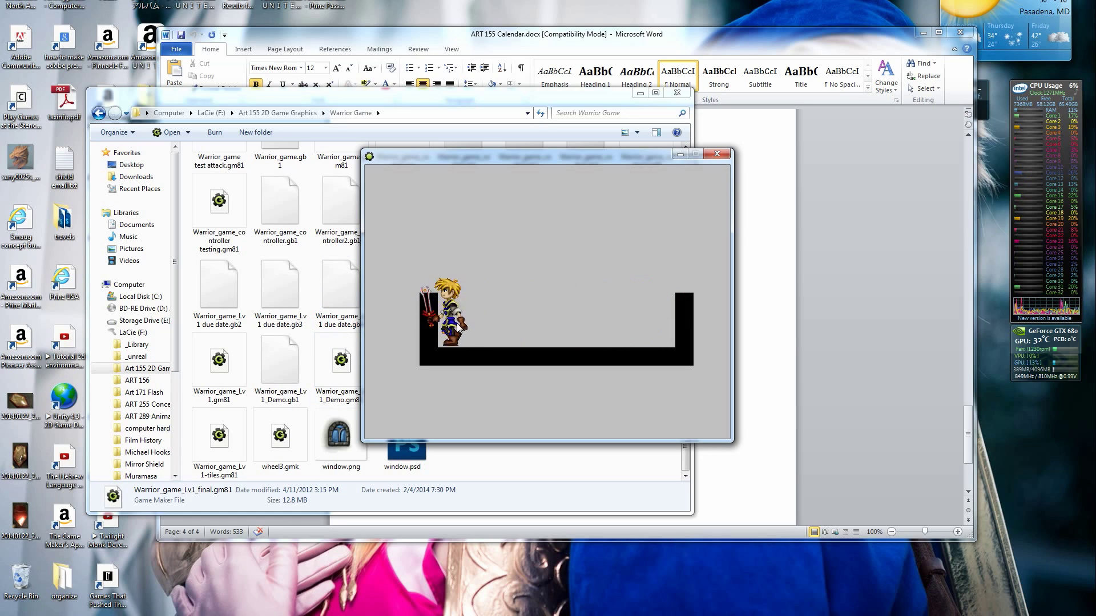
{"action": "key", "text": "Right"}
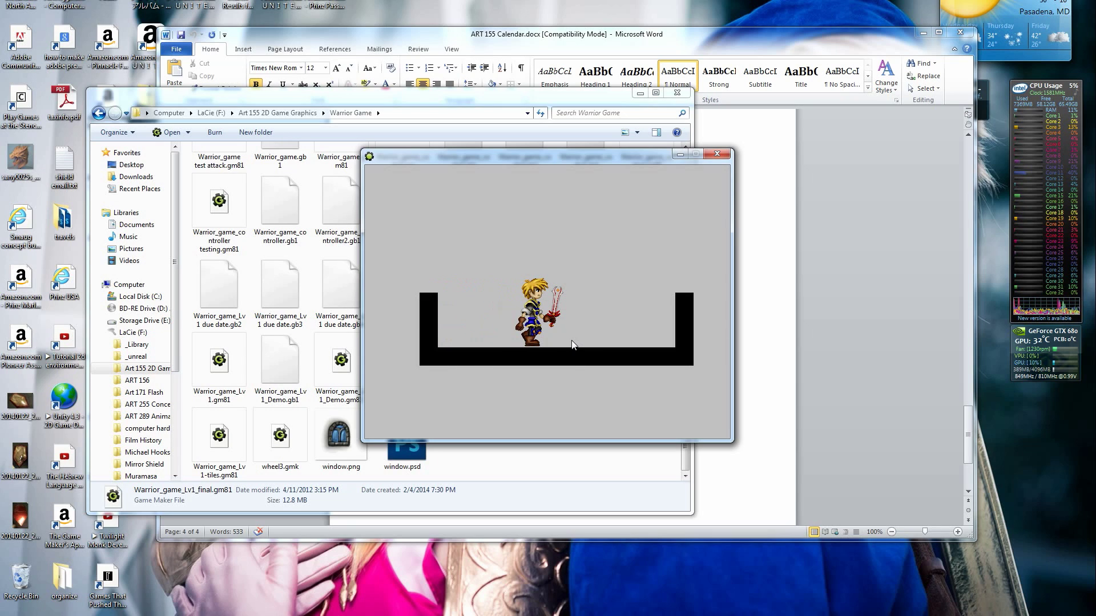
{"action": "key", "text": "Escape"}
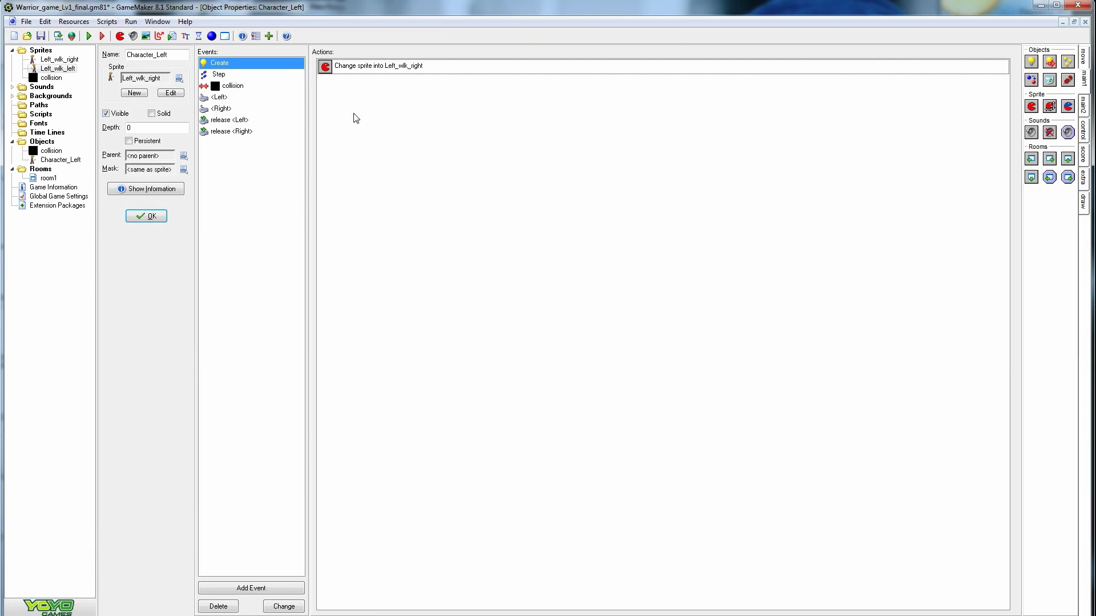
- Add a key-press event for the Space key to Character_Left
{"action": "left_click", "coordinate": [273, 592]}
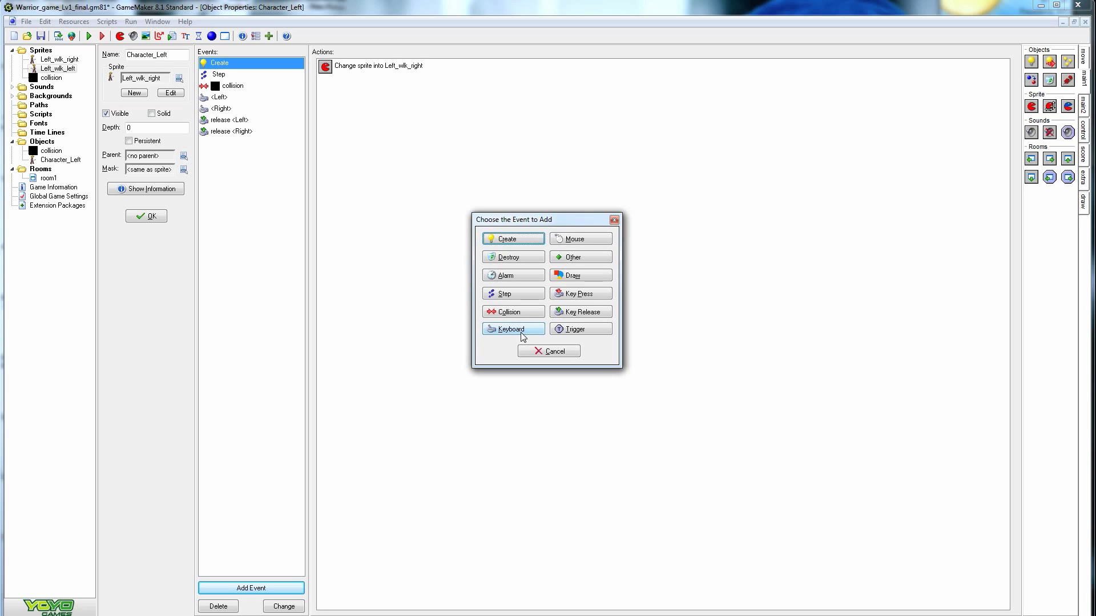
{"action": "left_click", "coordinate": [595, 297]}
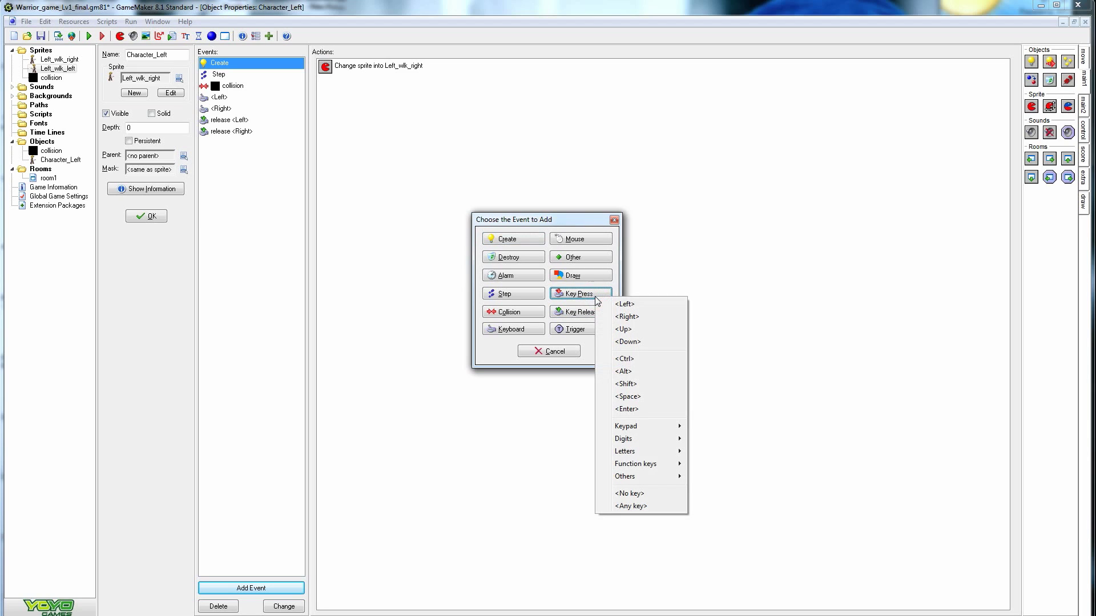
{"action": "left_click", "coordinate": [626, 398]}
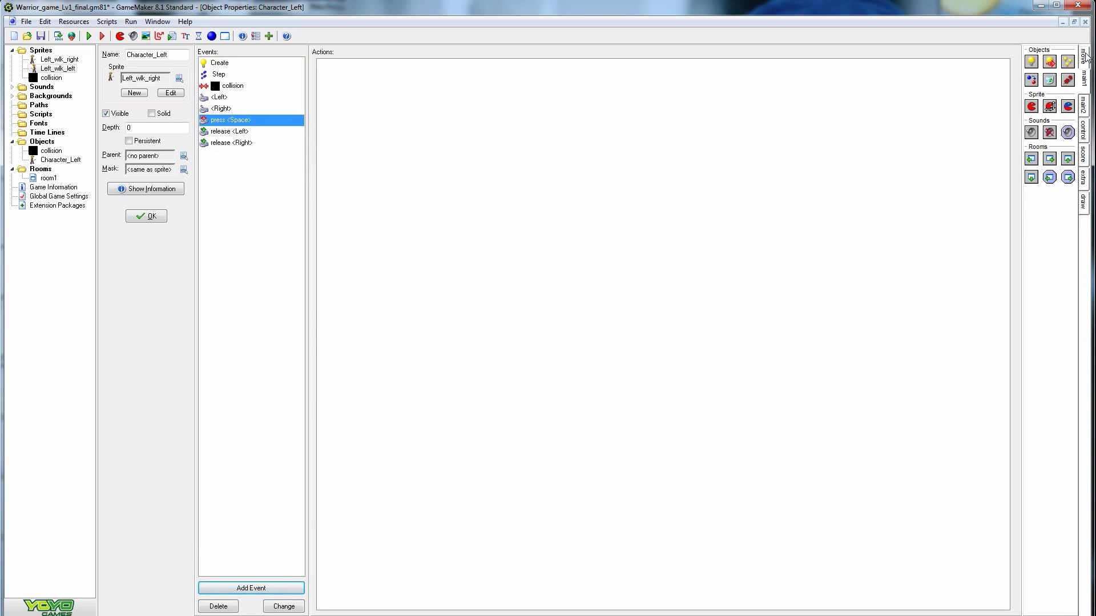
- Add a Check Collision action to the Space event: x 0, y 1, relative, only solid
{"action": "left_click", "coordinate": [1084, 107]}
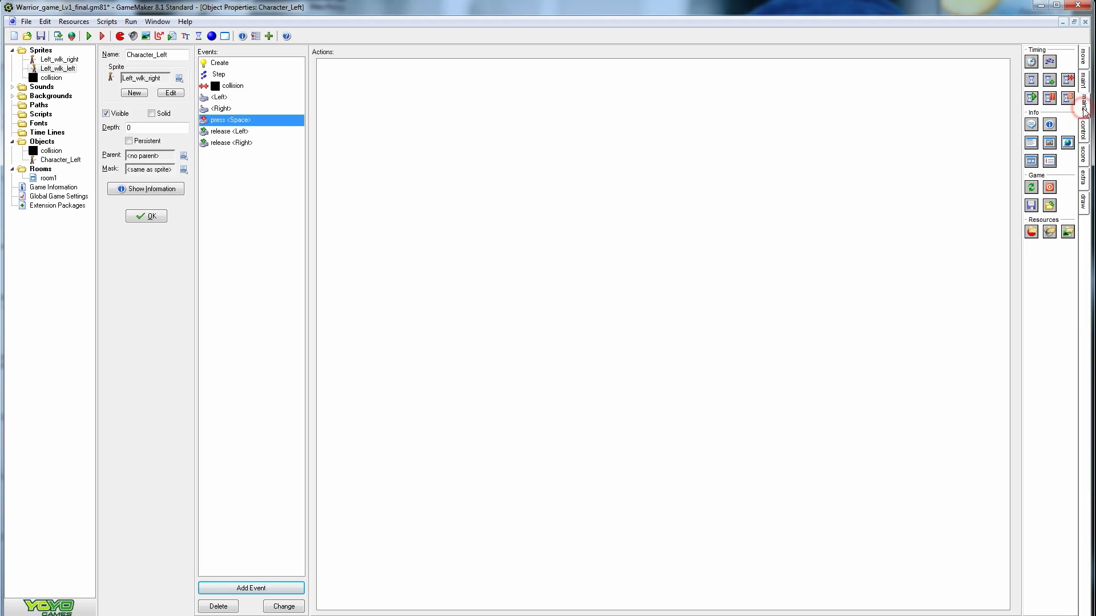
{"action": "left_click", "coordinate": [1084, 127]}
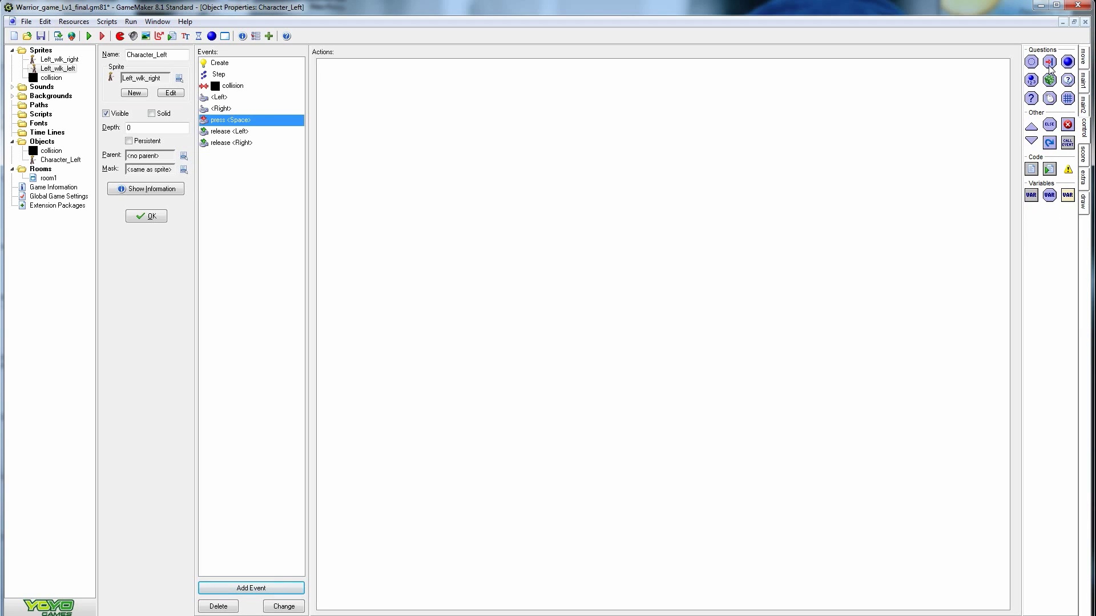
{"action": "left_click_drag", "start_coordinate": [1050, 63], "coordinate": [751, 138]}
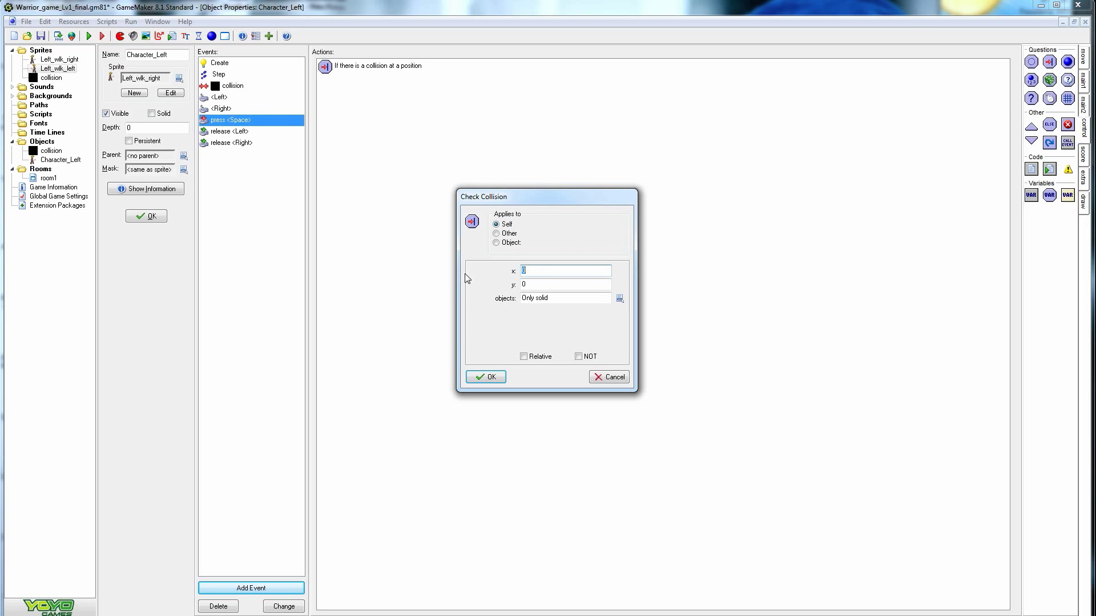
{"action": "left_click", "coordinate": [539, 284]}
{"action": "key", "text": "BackSpace"}
{"action": "type", "text": "1"}
{"action": "left_click", "coordinate": [524, 357]}
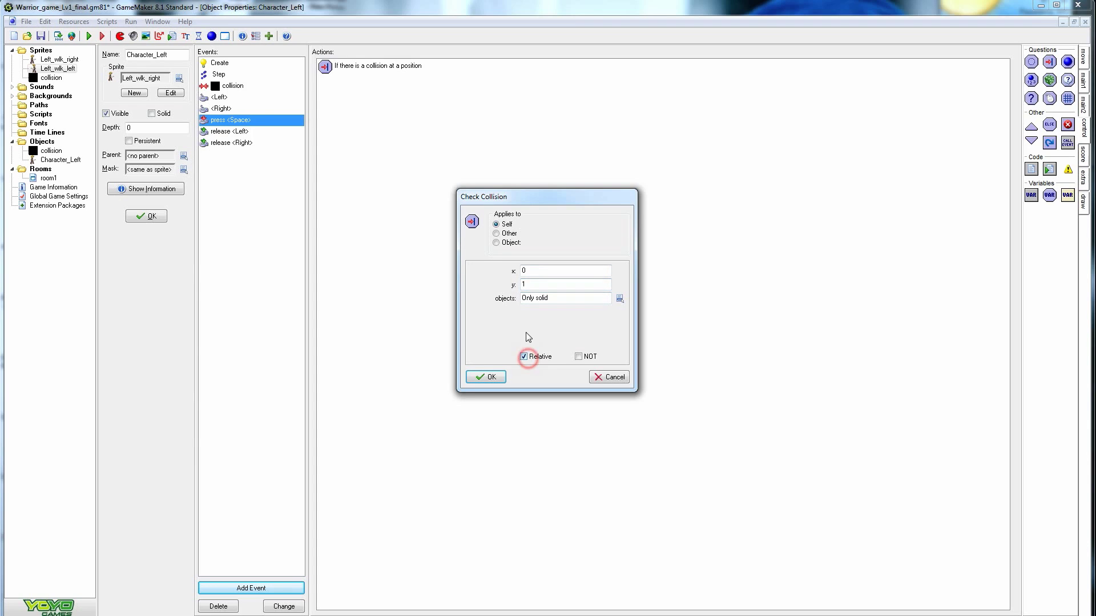
{"action": "left_click", "coordinate": [490, 377]}
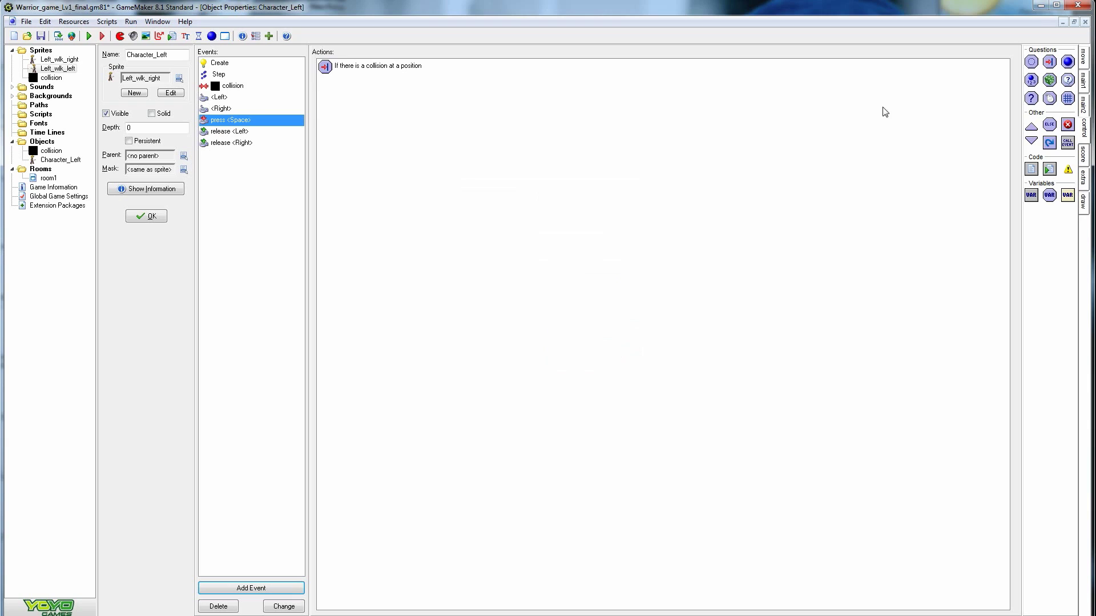
{"action": "left_click", "coordinate": [1084, 67]}
- Add a vertical speed of -24 after the Space event's collision check, then start a test run
{"action": "left_click_drag", "start_coordinate": [1050, 81], "coordinate": [762, 225]}
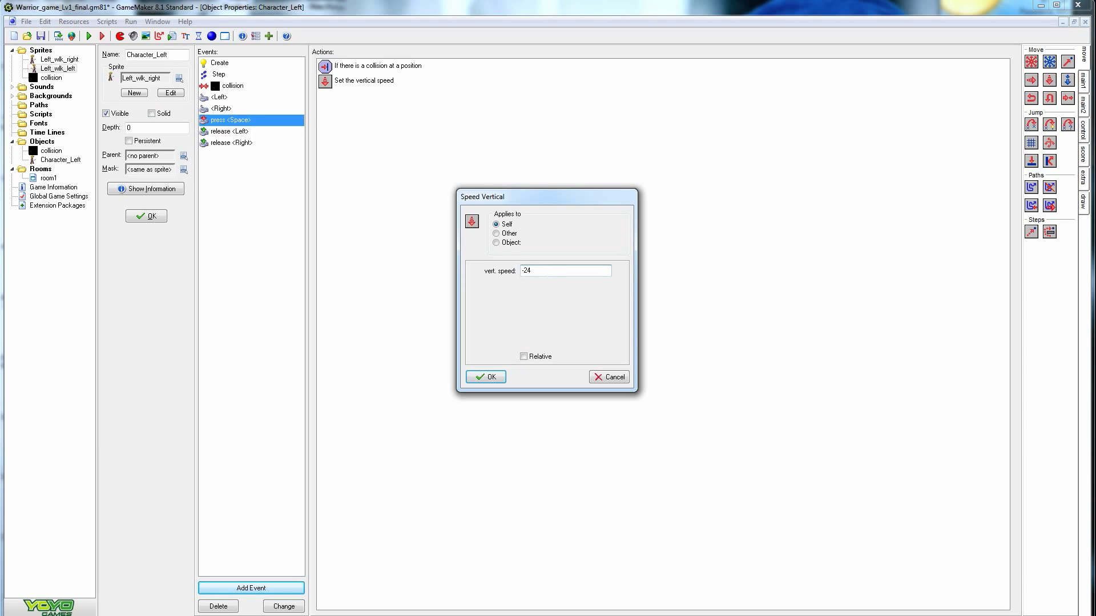
{"action": "left_click", "coordinate": [488, 376]}
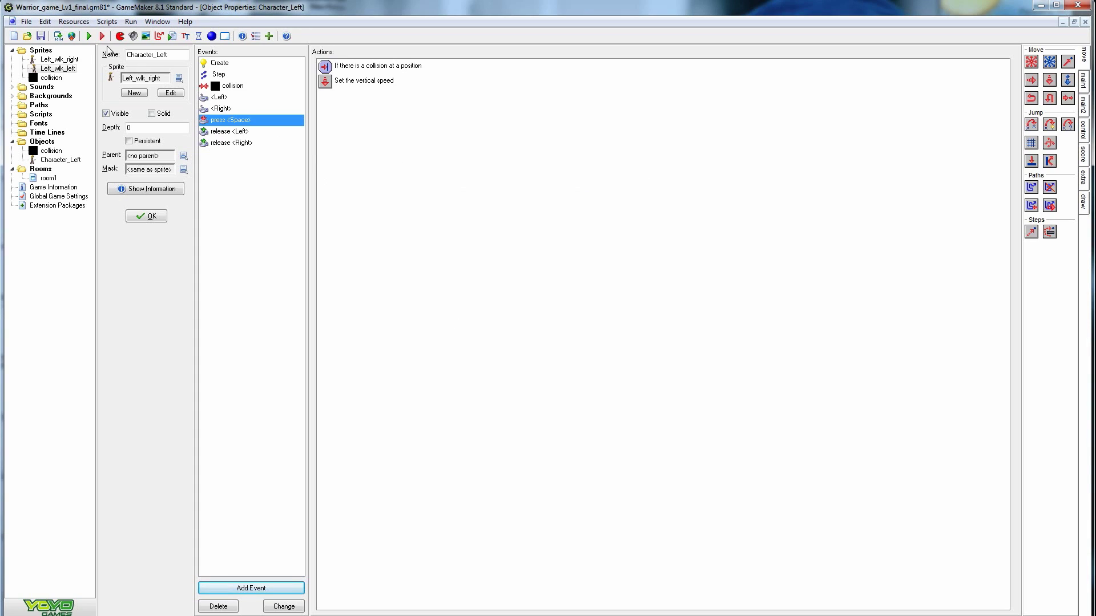
{"action": "left_click", "coordinate": [372, 66]}
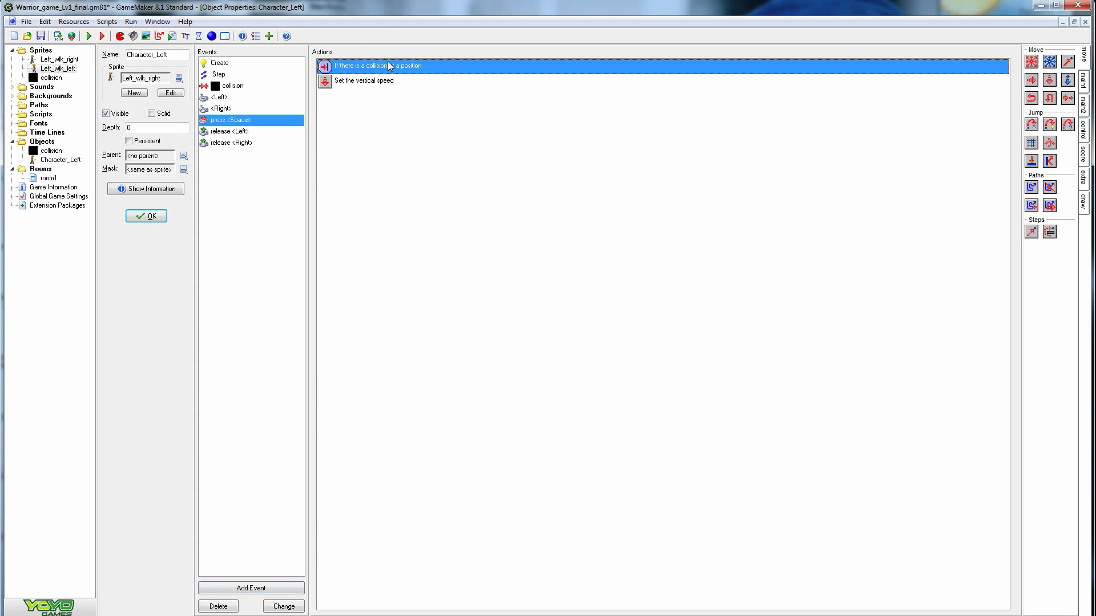
{"action": "left_click", "coordinate": [370, 81]}
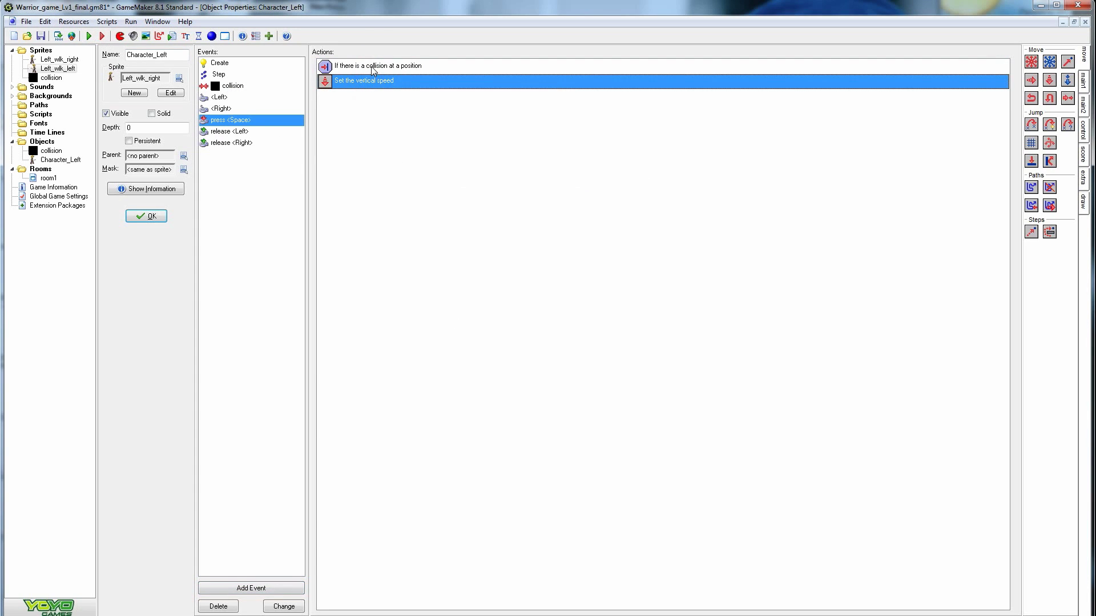
{"action": "left_click", "coordinate": [354, 67]}
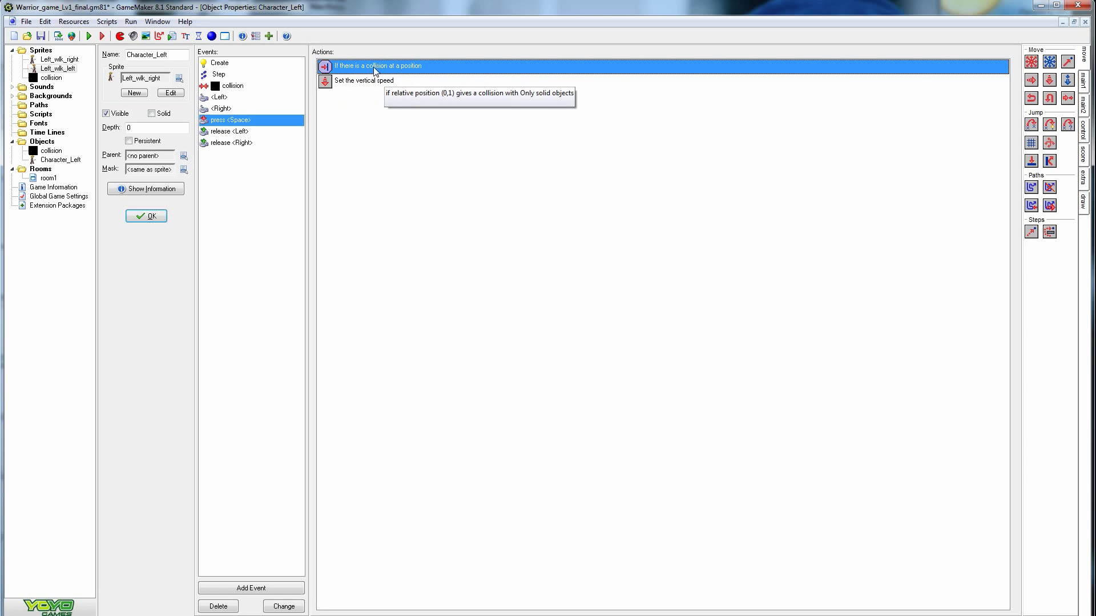
{"action": "left_click", "coordinate": [89, 37]}
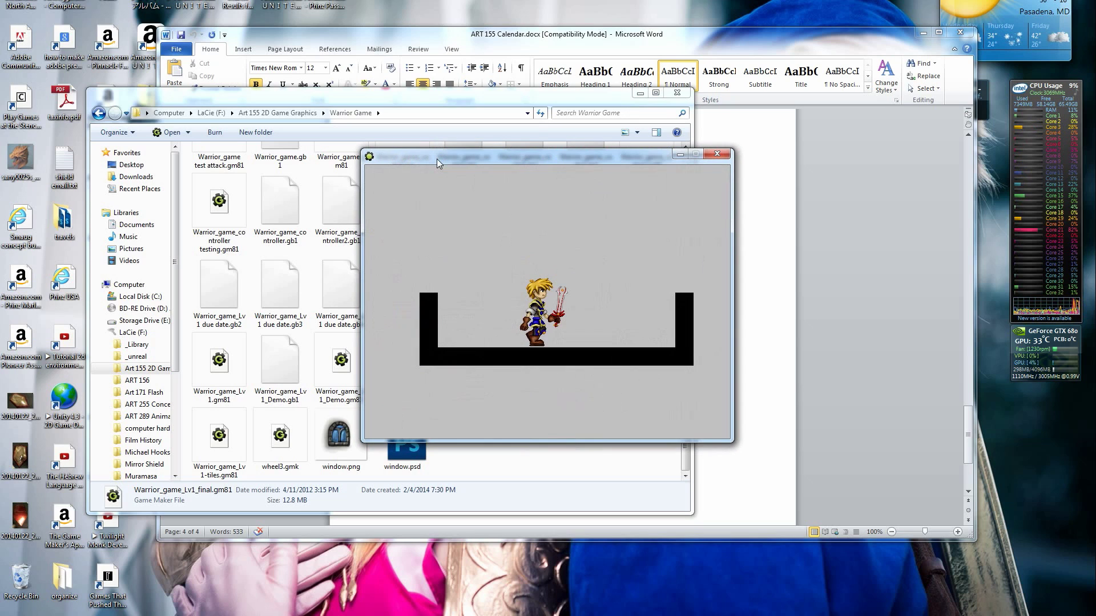
- Walk the warrior left and right and make it jump off the U-shaped floor
{"action": "key", "text": "Right"}
{"action": "key", "text": "Left"}
{"action": "key", "text": "Up"}
{"action": "key", "text": "Up"}
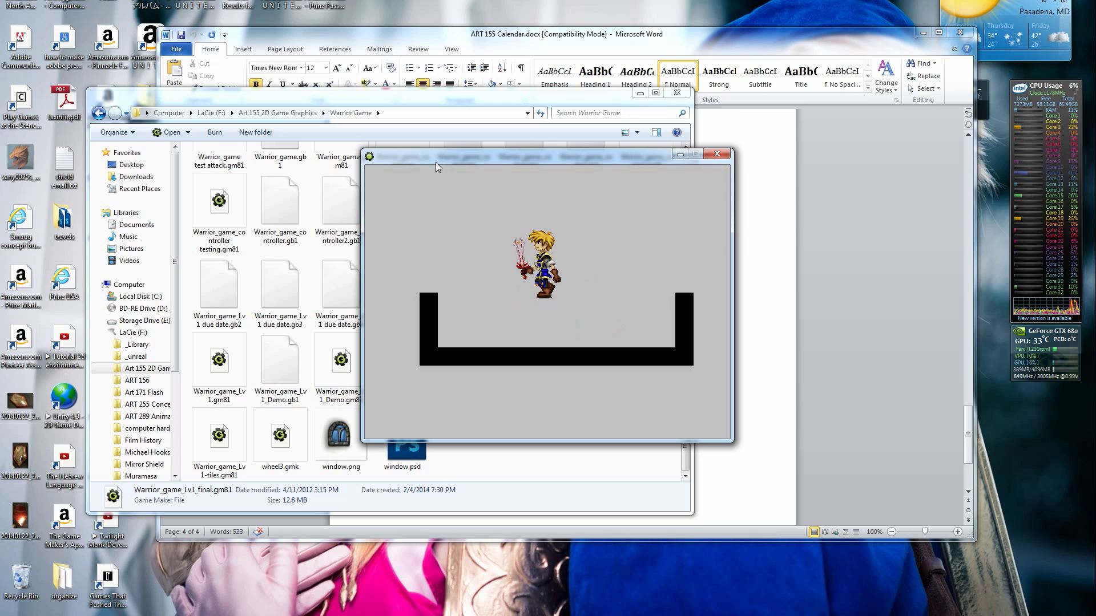
{"action": "key", "text": "Up"}
{"action": "key", "text": "Right"}
{"action": "key", "text": "Left"}
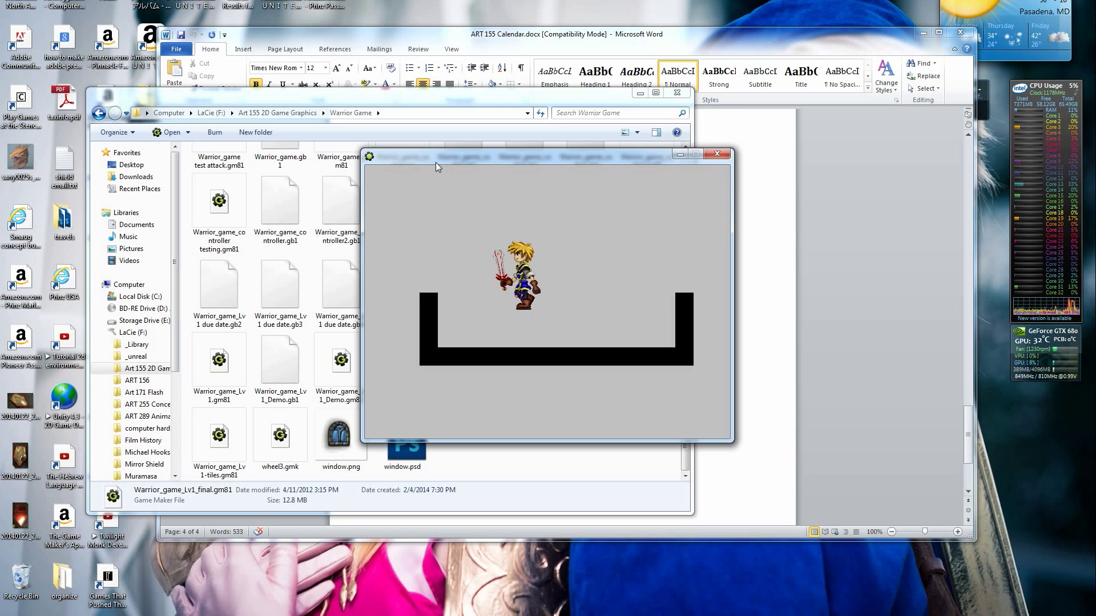
{"action": "key", "text": "Right"}
{"action": "key", "text": "Left"}
{"action": "key", "text": "Up"}
{"action": "key", "text": "Right"}
{"action": "key", "text": "Up"}
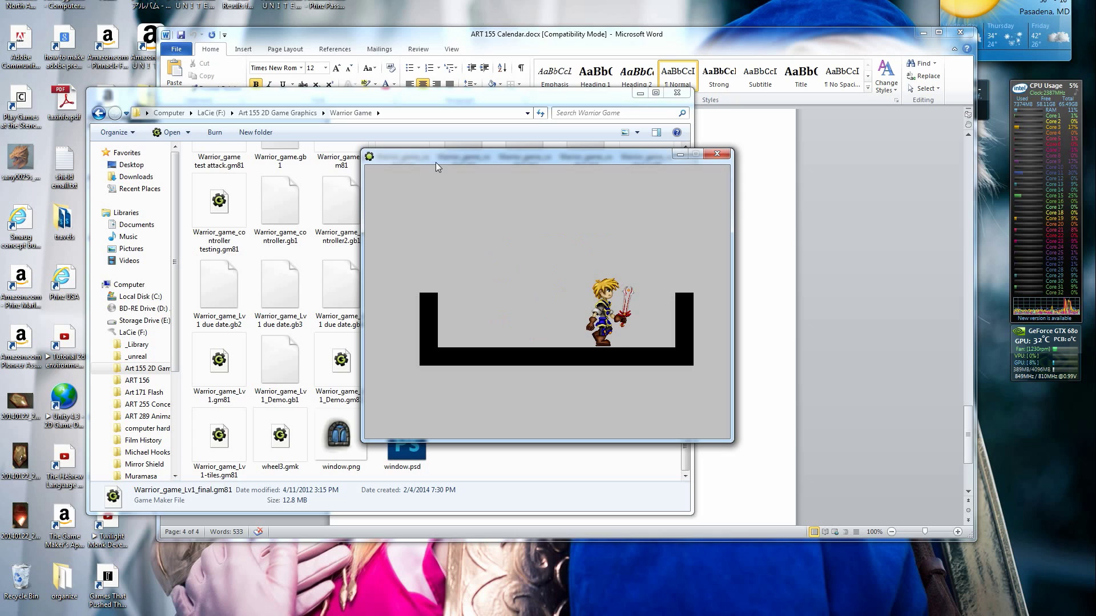
- Close the game and raise the Space jump's vertical speed from -24 to -48
{"action": "key", "text": "Escape"}
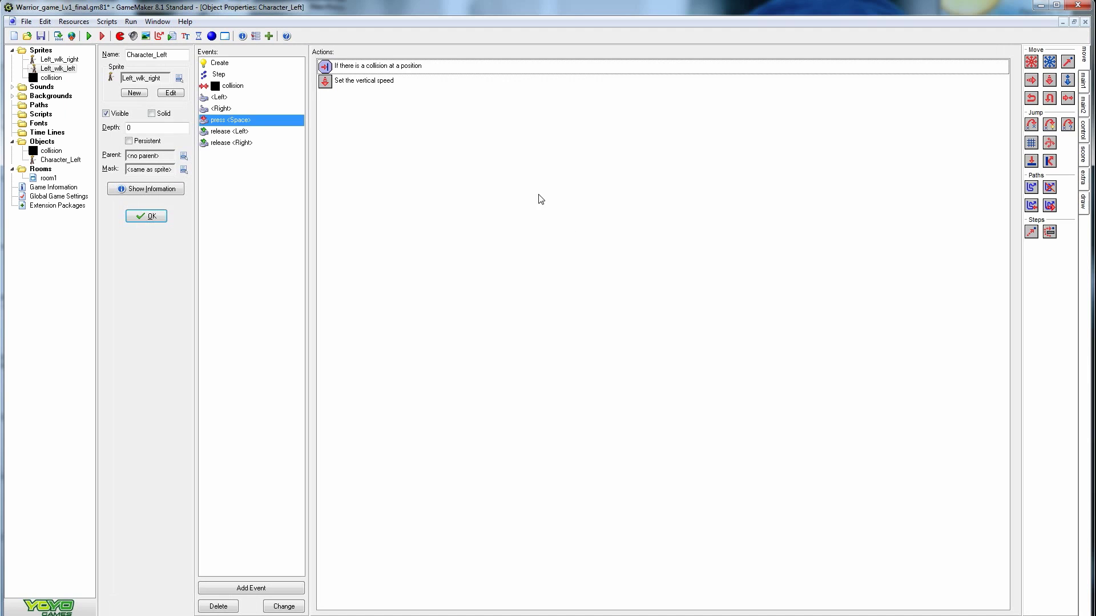
{"action": "double_click", "coordinate": [378, 80]}
{"action": "left_click", "coordinate": [522, 270]}
{"action": "double_click", "coordinate": [522, 269]}
{"action": "type", "text": "-24"}
{"action": "double_click", "coordinate": [523, 270]}
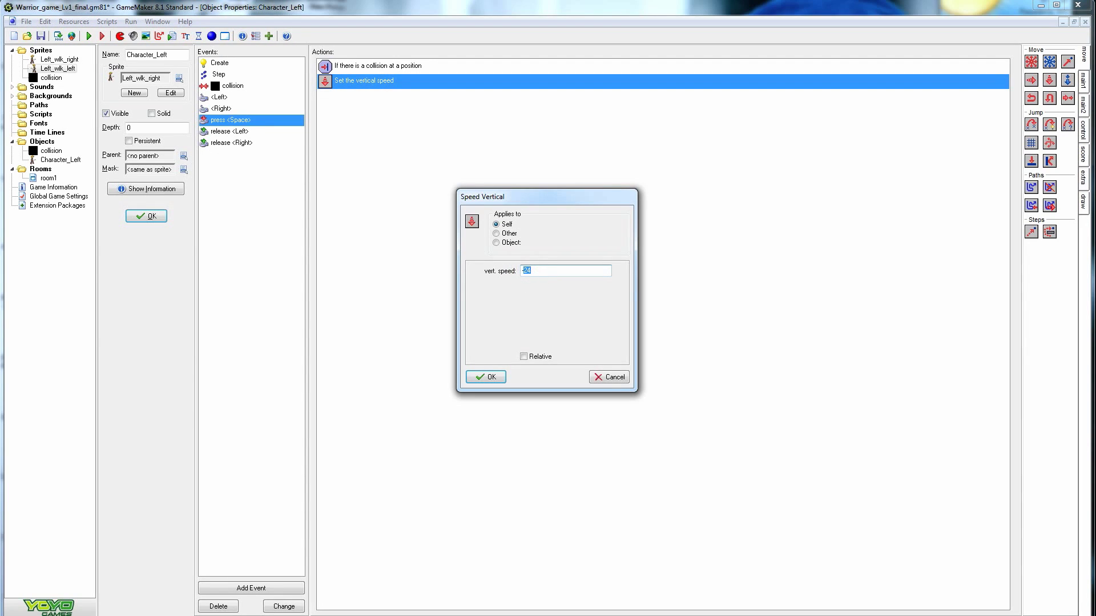
{"action": "type", "text": "-48"}
{"action": "left_click", "coordinate": [567, 268]}
{"action": "left_click", "coordinate": [486, 377]}
- Change the Left event's jump-to-position and collision-free check x offsets from -4 to -6
{"action": "left_click", "coordinate": [218, 97]}
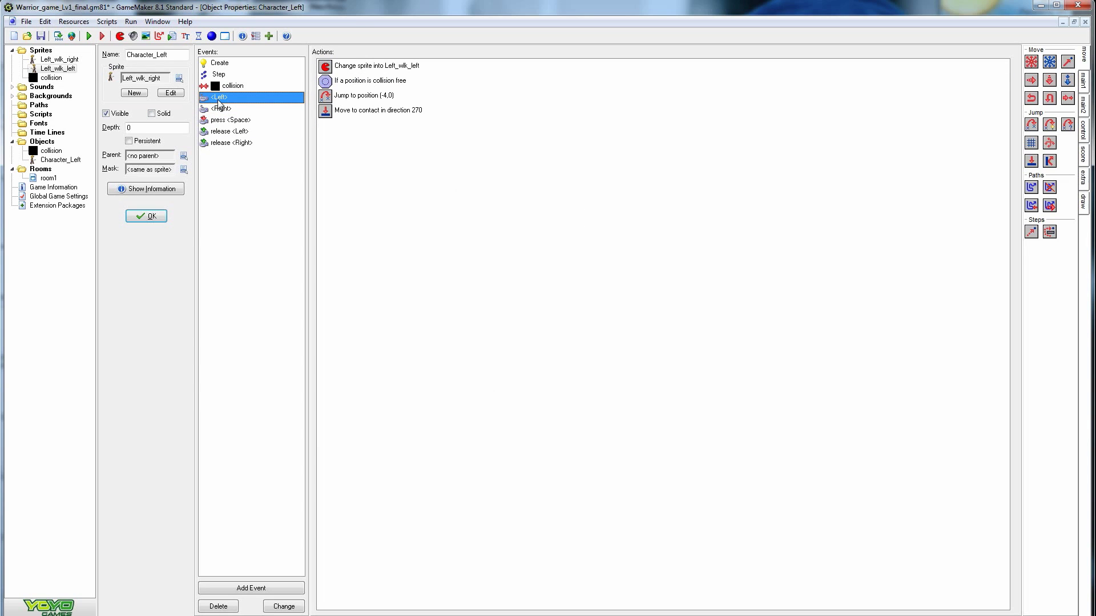
{"action": "double_click", "coordinate": [362, 97]}
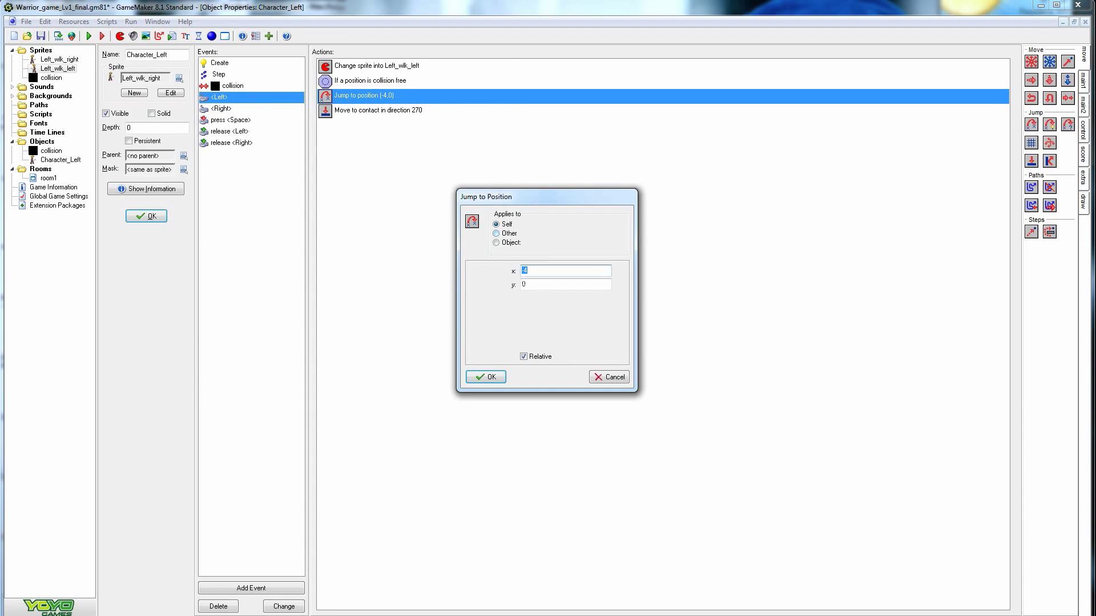
{"action": "left_click", "coordinate": [523, 272]}
{"action": "double_click", "coordinate": [523, 272]}
{"action": "type", "text": "6"}
{"action": "left_click", "coordinate": [485, 376]}
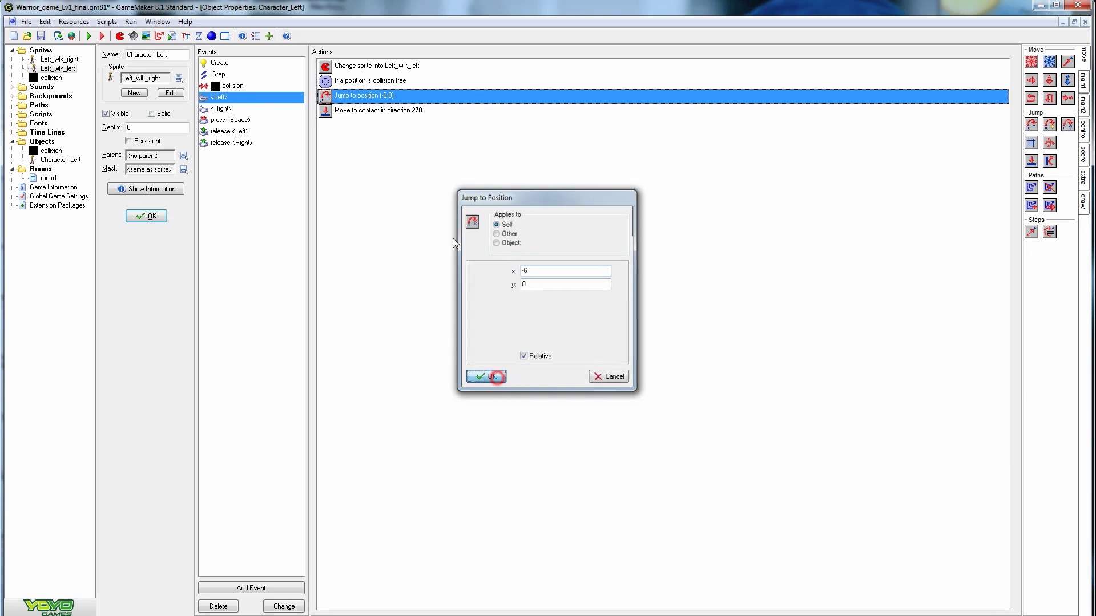
{"action": "double_click", "coordinate": [393, 81]}
{"action": "left_click", "coordinate": [524, 270]}
{"action": "double_click", "coordinate": [524, 270]}
{"action": "type", "text": "6"}
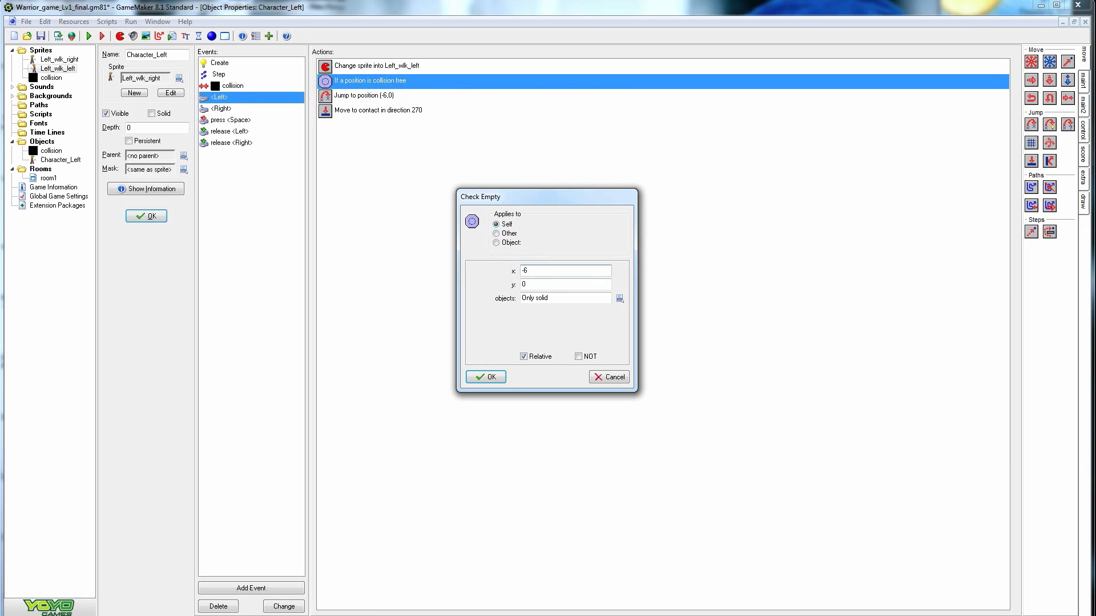
{"action": "left_click", "coordinate": [486, 376]}
- Set the Right event's jump-to-position and collision-free check x offsets to 6
{"action": "left_click", "coordinate": [221, 108]}
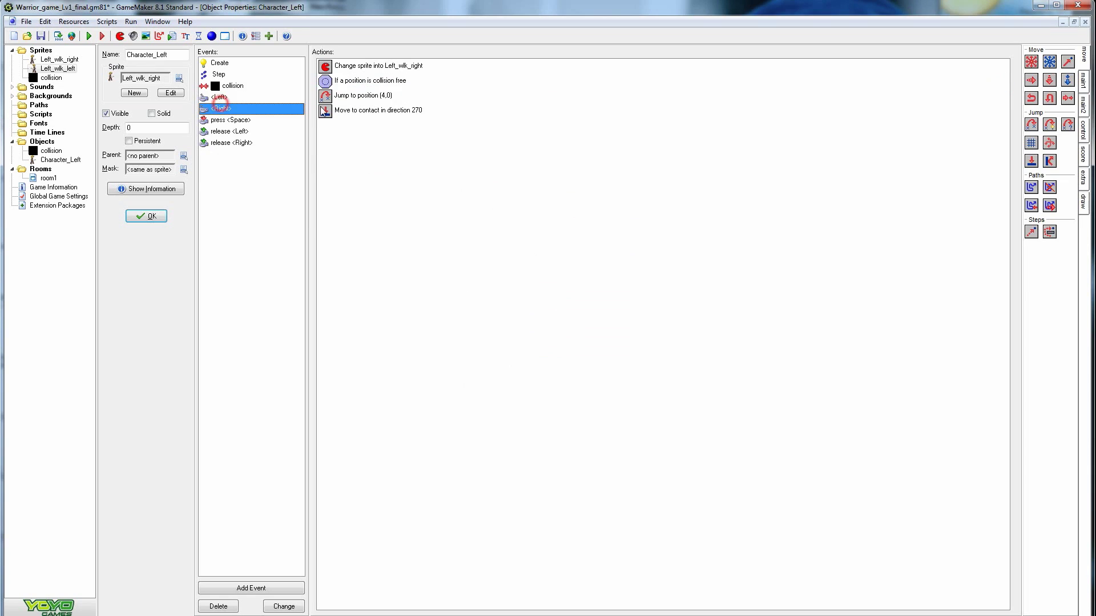
{"action": "left_click", "coordinate": [361, 95]}
{"action": "double_click", "coordinate": [360, 96]}
{"action": "type", "text": "6"}
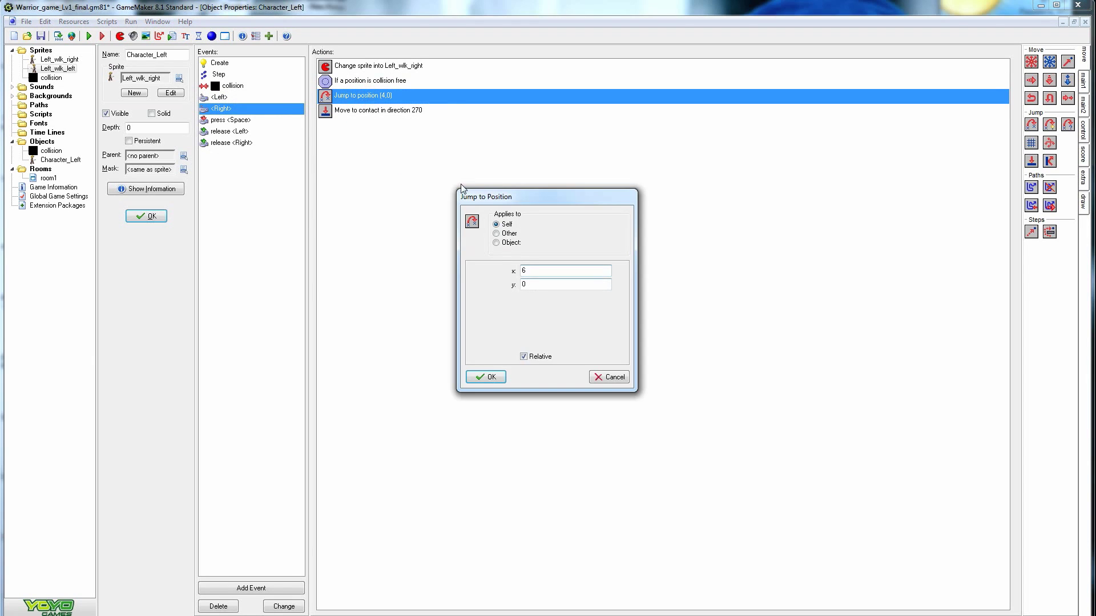
{"action": "left_click", "coordinate": [486, 377]}
{"action": "double_click", "coordinate": [370, 80]}
{"action": "type", "text": "6"}
{"action": "left_click", "coordinate": [486, 377]}
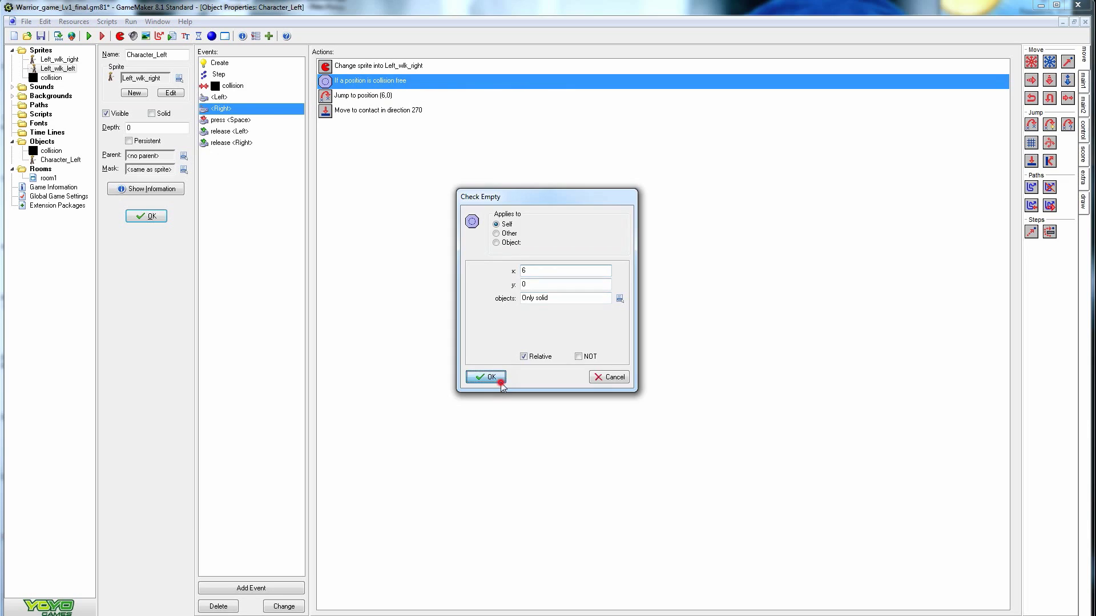
{"action": "left_click", "coordinate": [101, 37]}
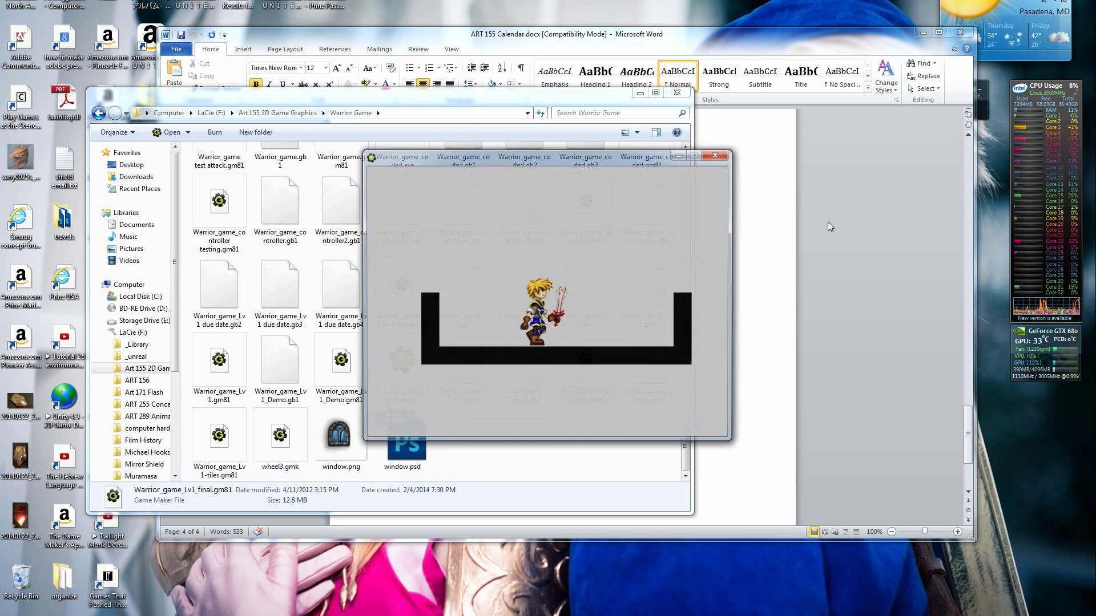
- Walk the warrior left and right and make it jump repeatedly from the floor
{"action": "key", "text": "Left"}
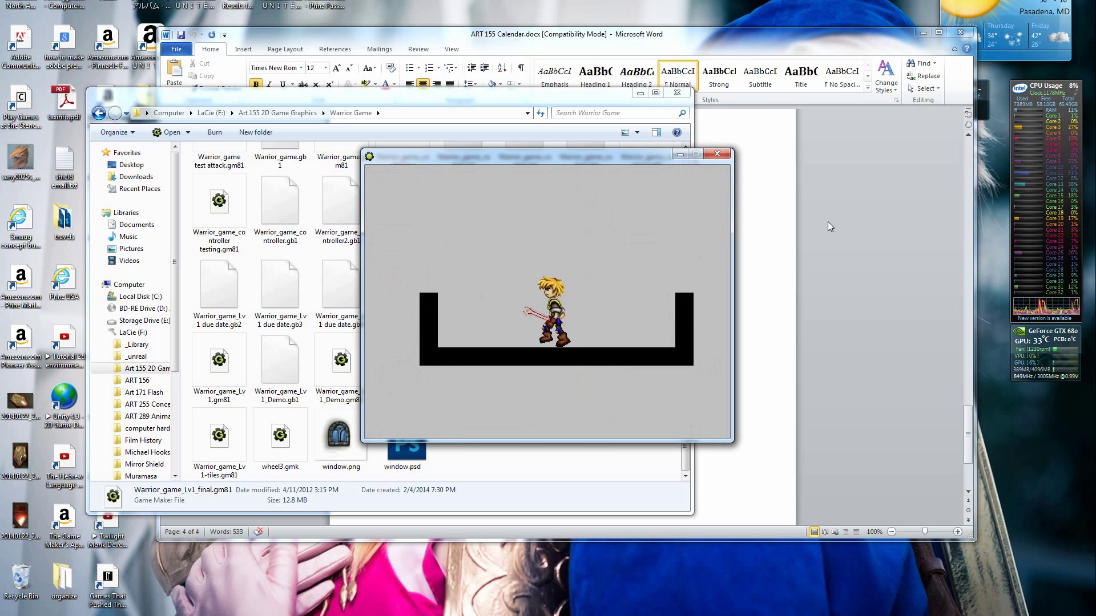
{"action": "key", "text": "Right"}
{"action": "key", "text": "Left"}
{"action": "key", "text": "Left"}
{"action": "key", "text": "Right"}
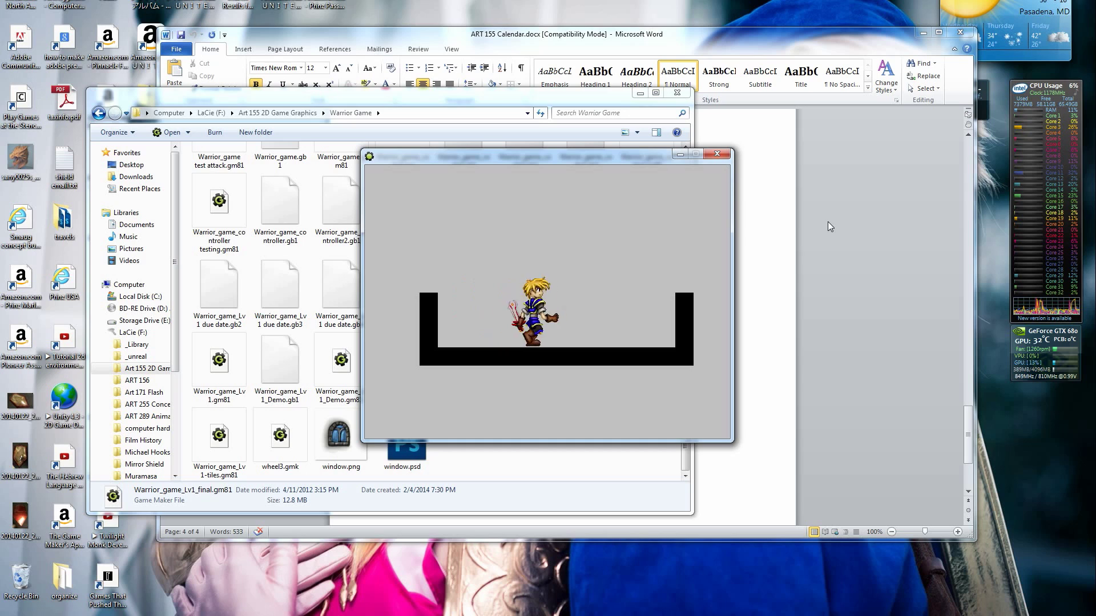
{"action": "key", "text": "Up"}
{"action": "key", "text": "Up"}
{"action": "key", "text": "Left"}
{"action": "key", "text": "Up"}
{"action": "key", "text": "Left"}
{"action": "key", "text": "Up"}
{"action": "key", "text": "Right"}
{"action": "key", "text": "Right"}
- Jump the warrior onto the right and left walls, run across the floor, then quit the game
{"action": "key", "text": "Up"}
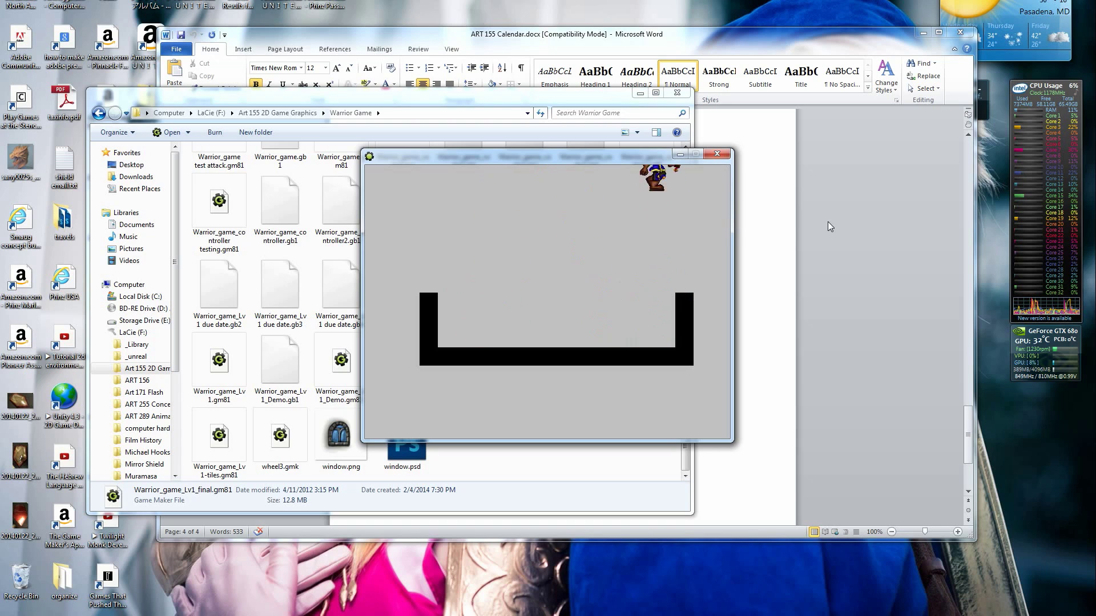
{"action": "key", "text": "Up"}
{"action": "key", "text": "Left"}
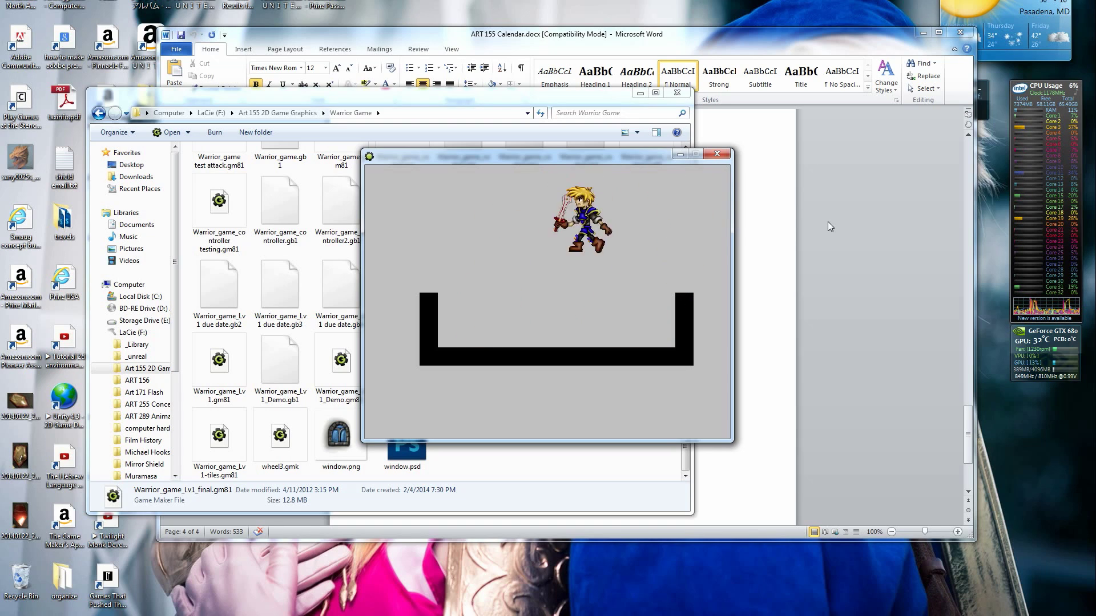
{"action": "key", "text": "Up"}
{"action": "key", "text": "Left"}
{"action": "key", "text": "Right"}
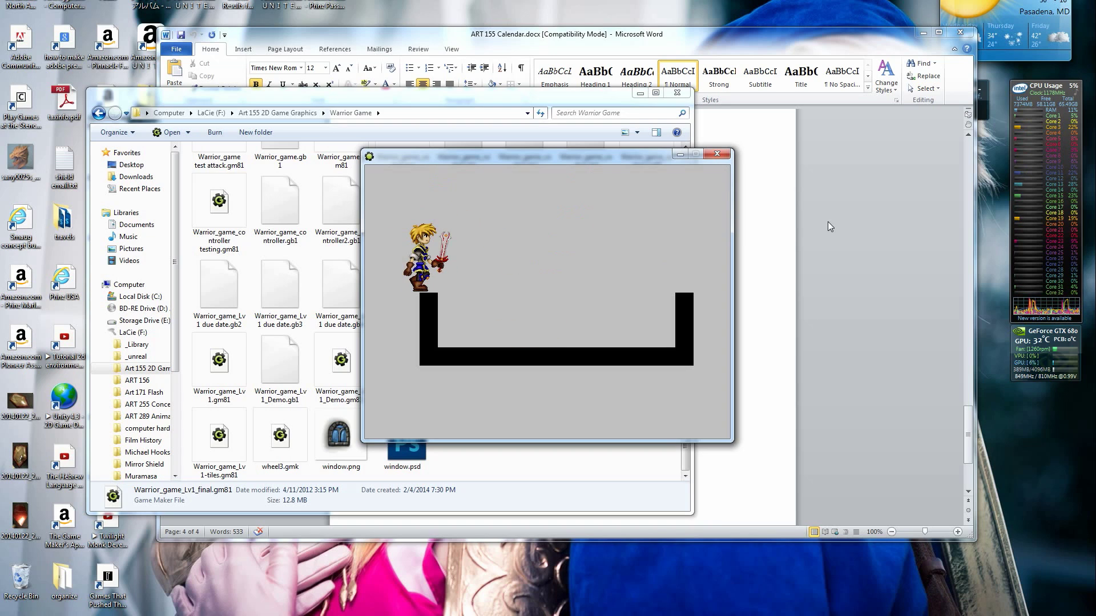
{"action": "key", "text": "Right"}
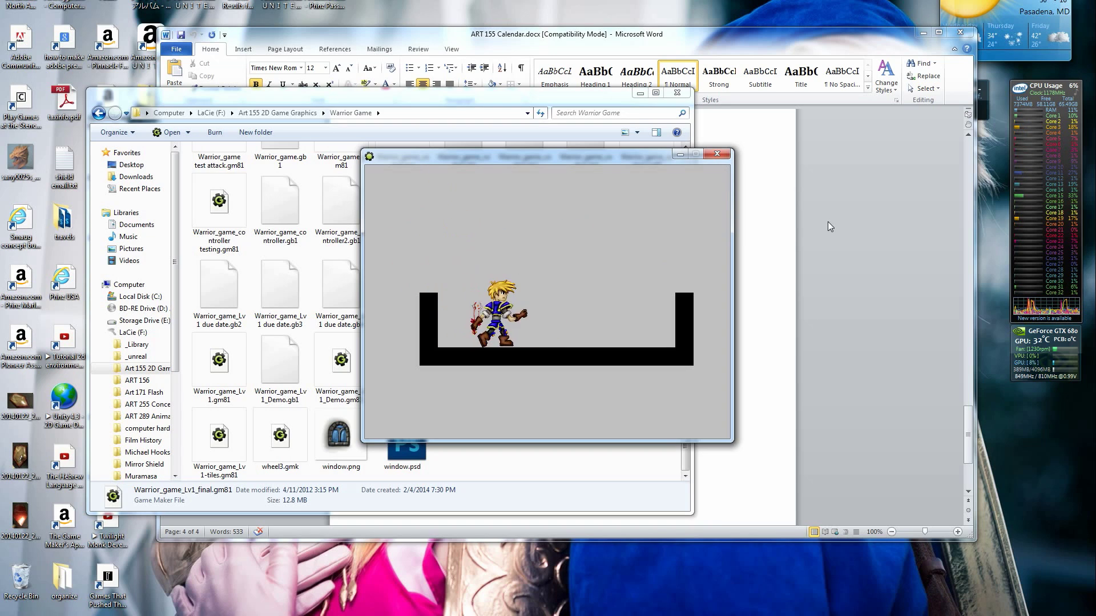
{"action": "key", "text": "Left"}
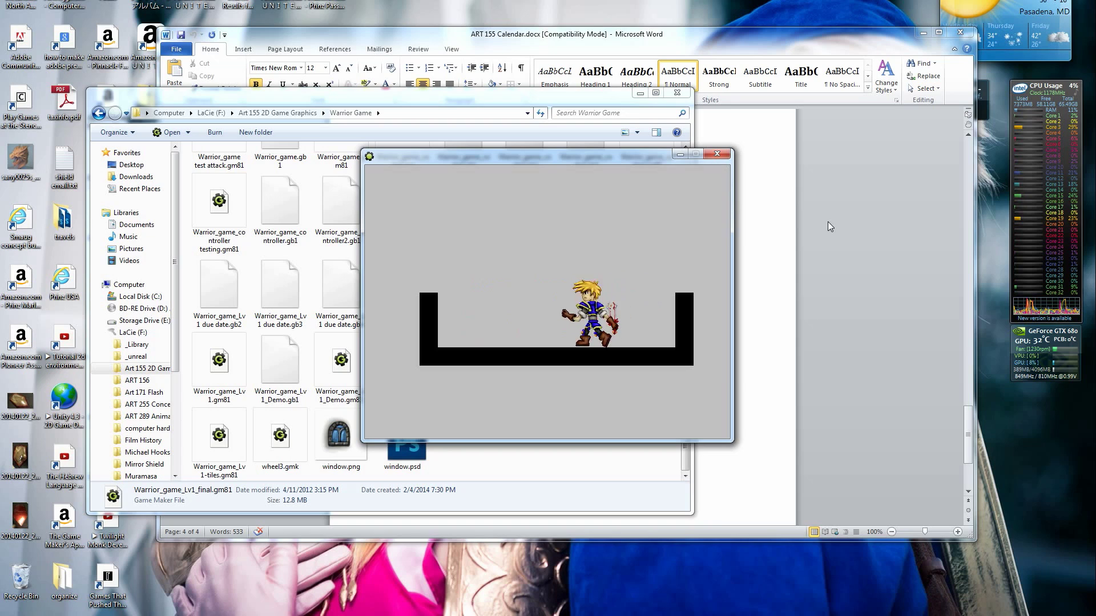
{"action": "key", "text": "Up"}
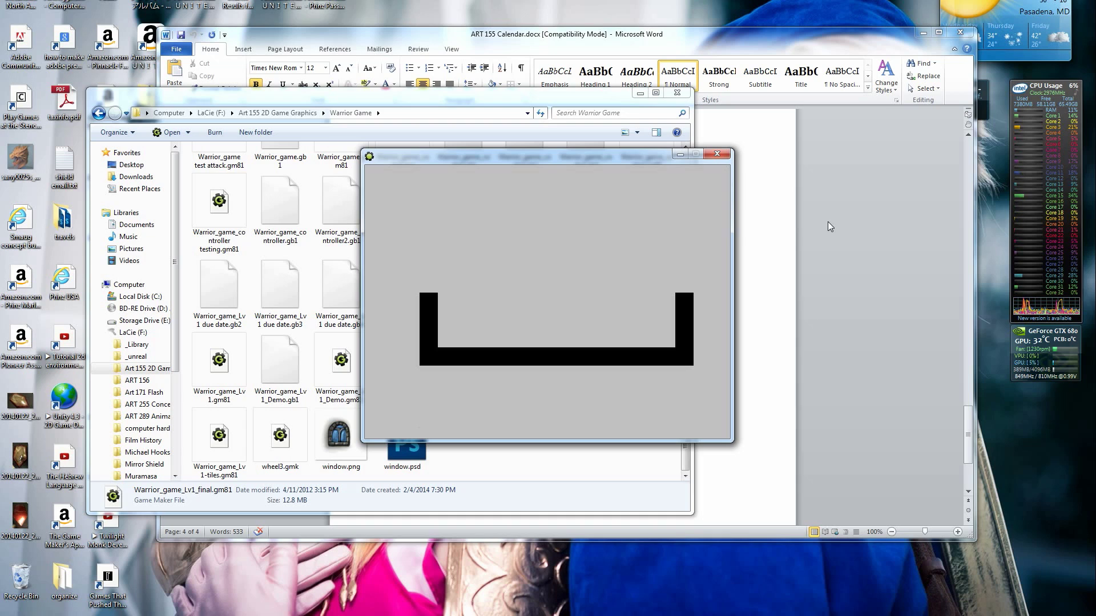
{"action": "key", "text": "Escape"}
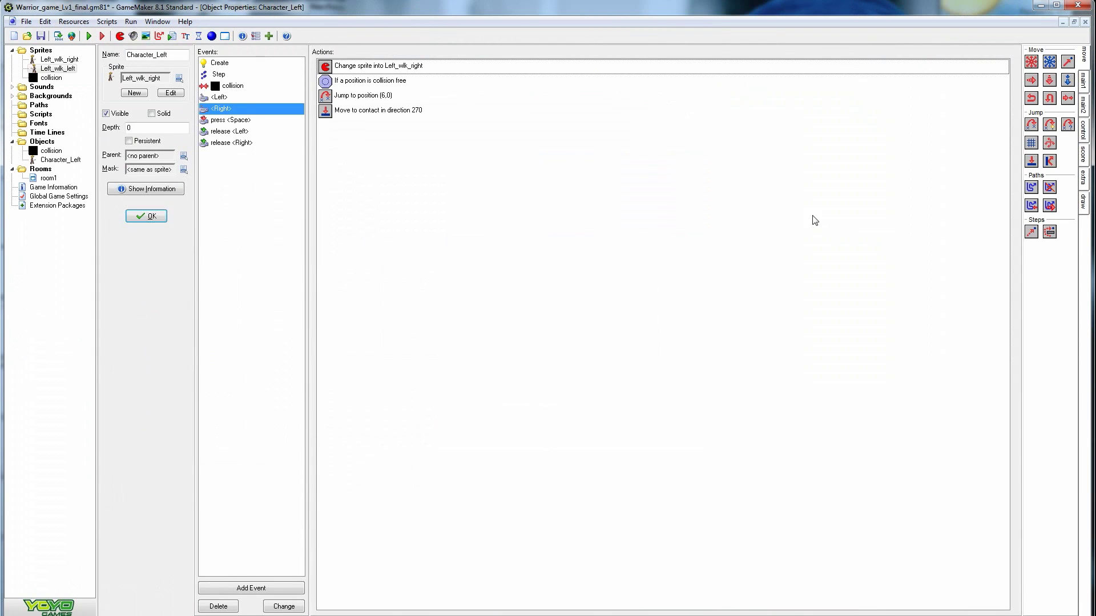
{"action": "left_click", "coordinate": [221, 97]}
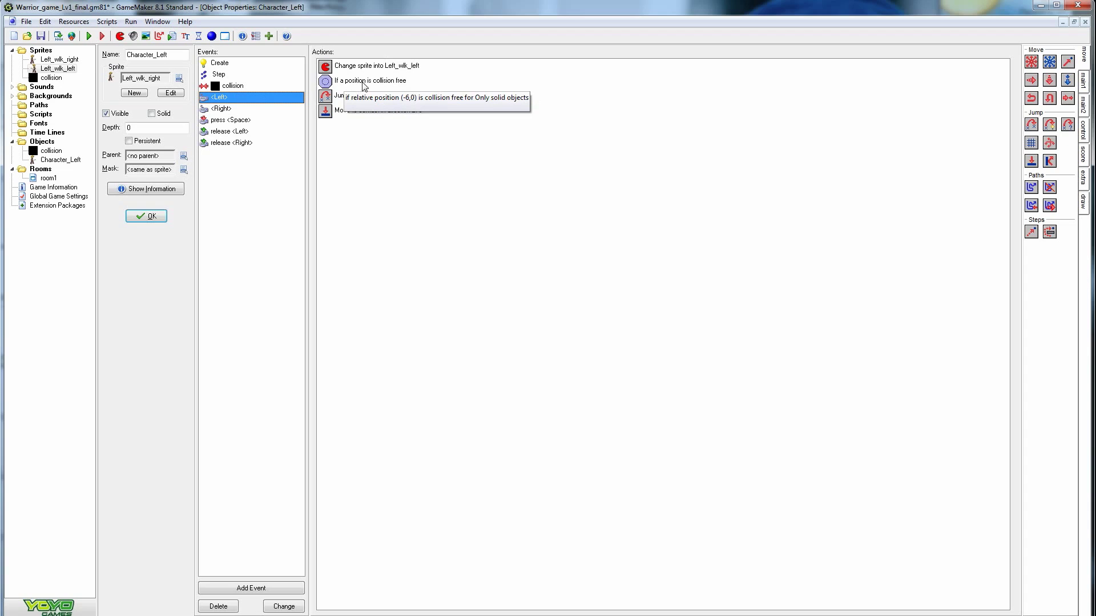
{"action": "left_click", "coordinate": [221, 109]}
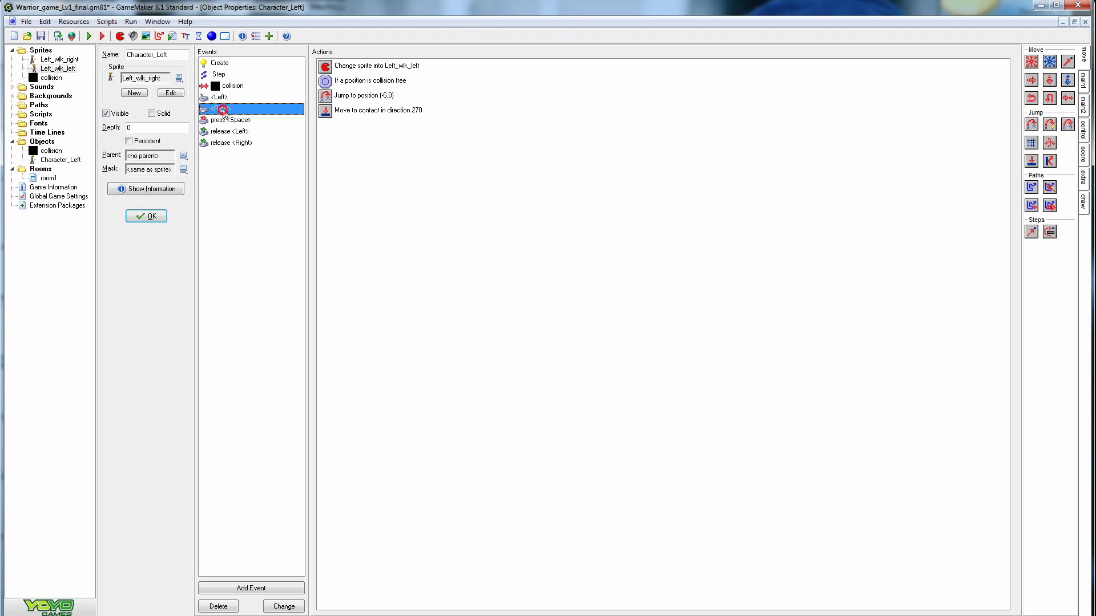
{"action": "left_click", "coordinate": [242, 119]}
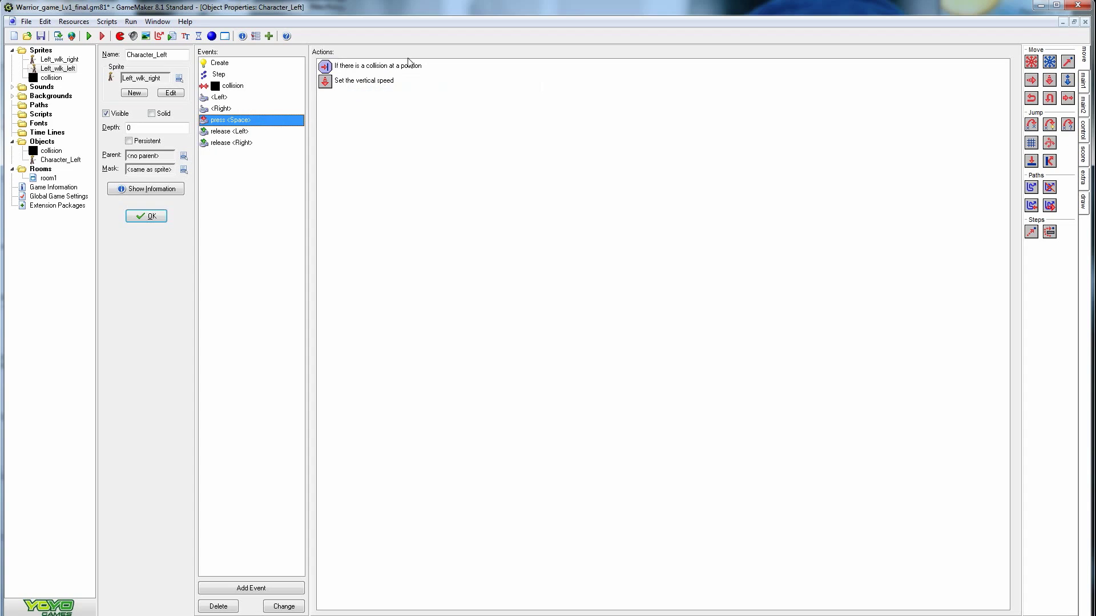
{"action": "left_click", "coordinate": [239, 132]}
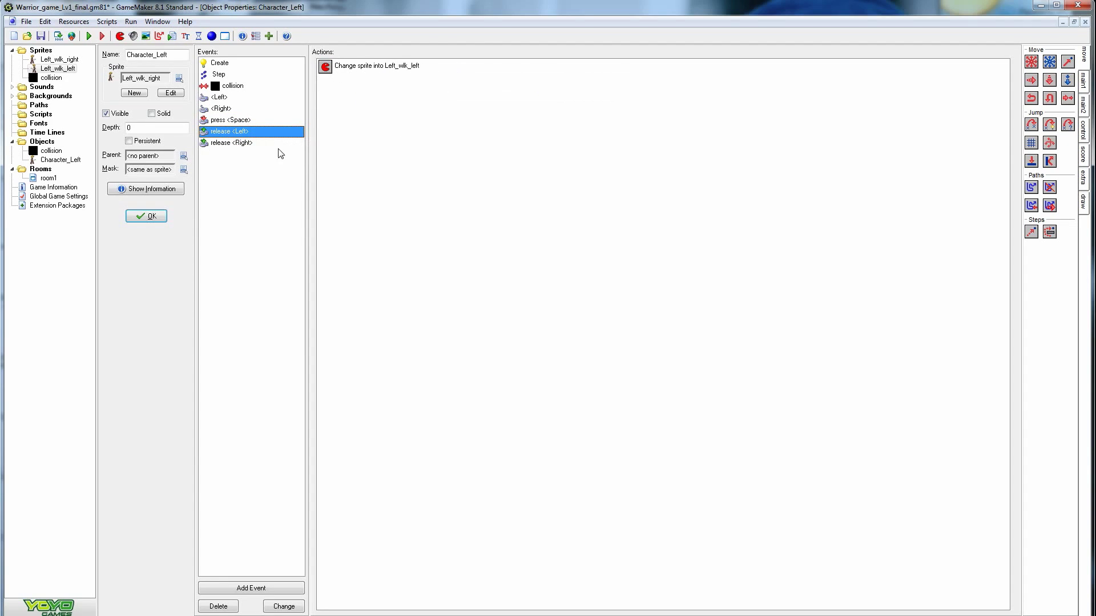
{"action": "left_click", "coordinate": [234, 143]}
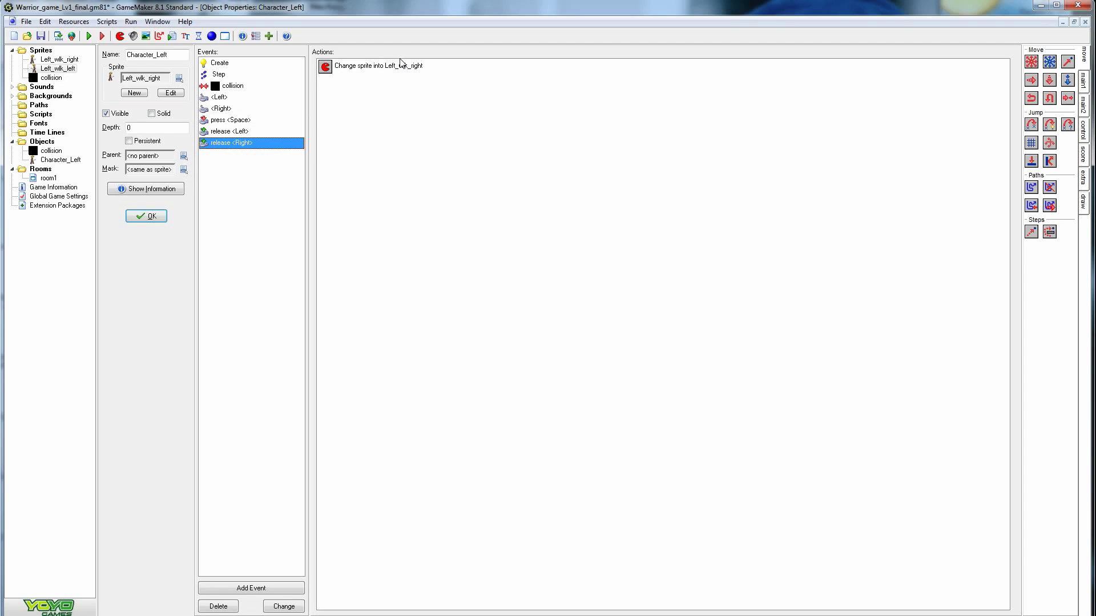
{"action": "left_click", "coordinate": [233, 87]}
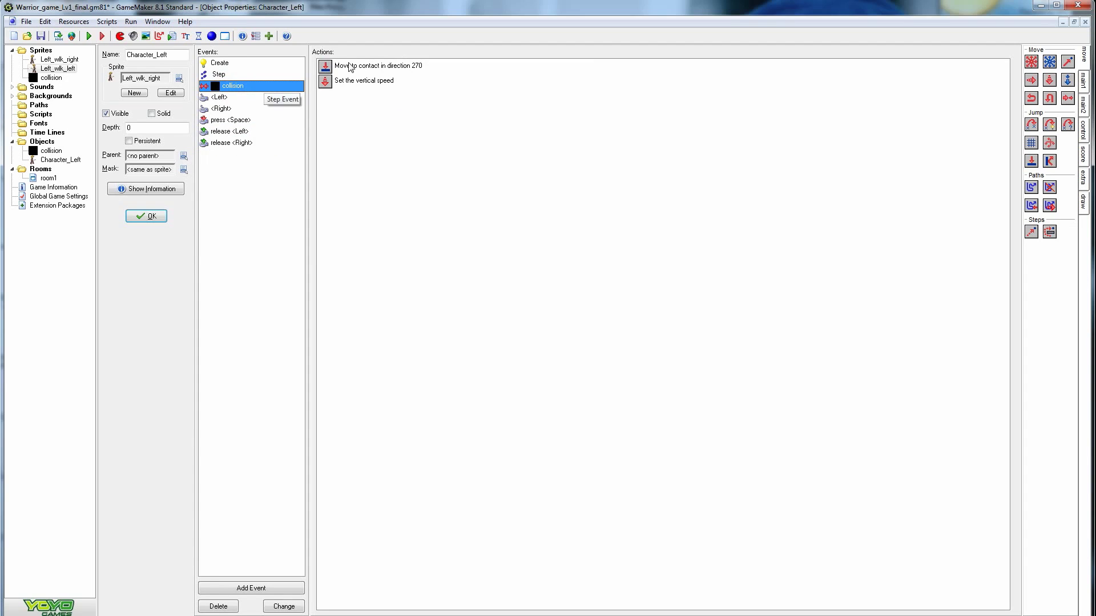
{"action": "mouse_move", "coordinate": [355, 85]}
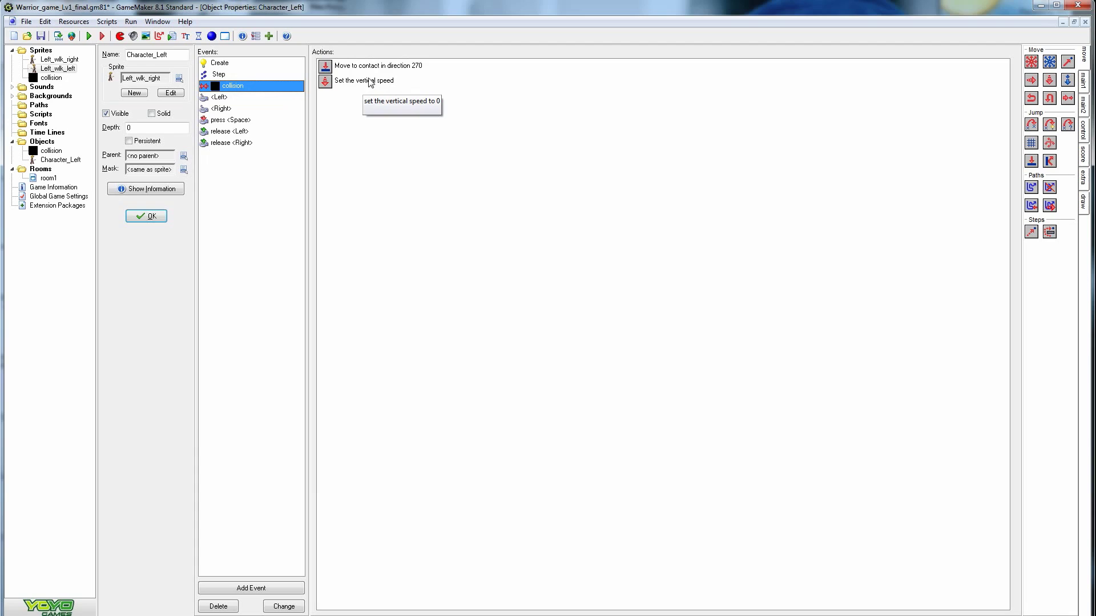
{"action": "left_click", "coordinate": [224, 75]}
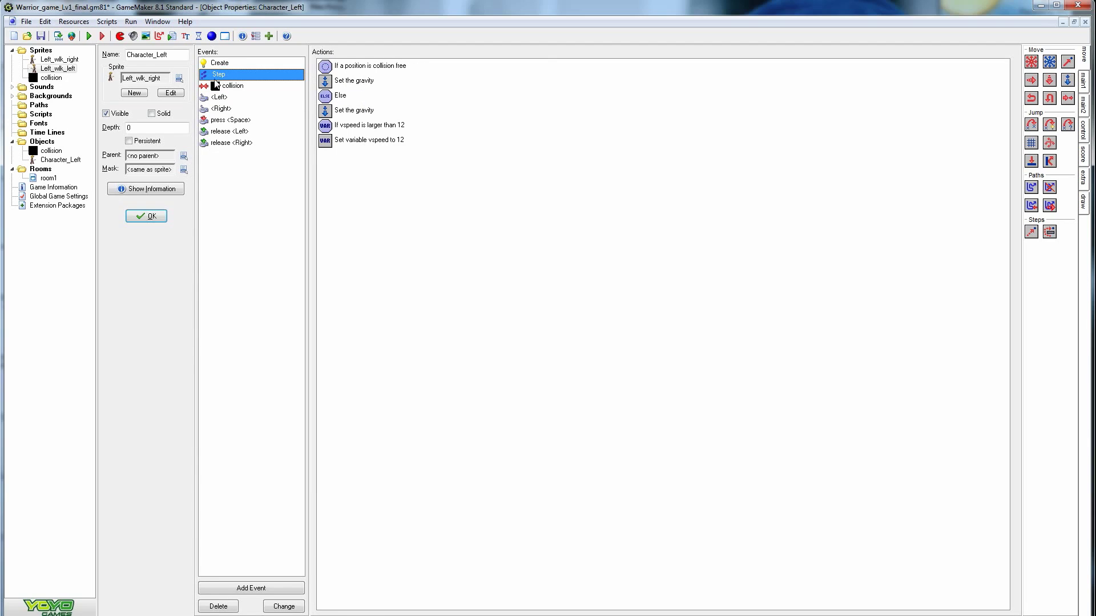
{"action": "mouse_move", "coordinate": [364, 85]}
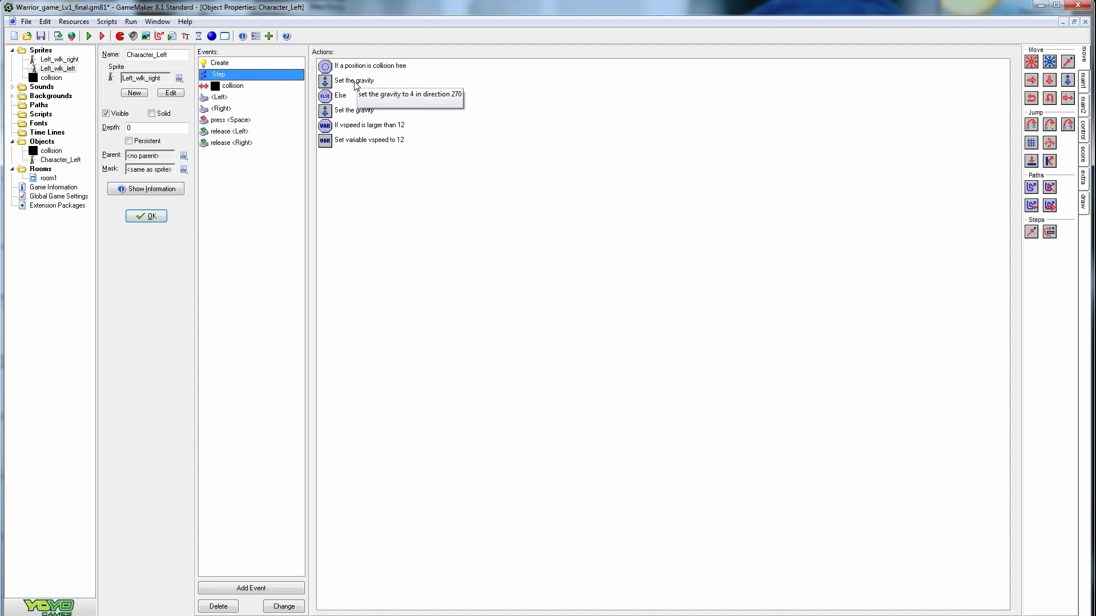
{"action": "mouse_move", "coordinate": [350, 121]}
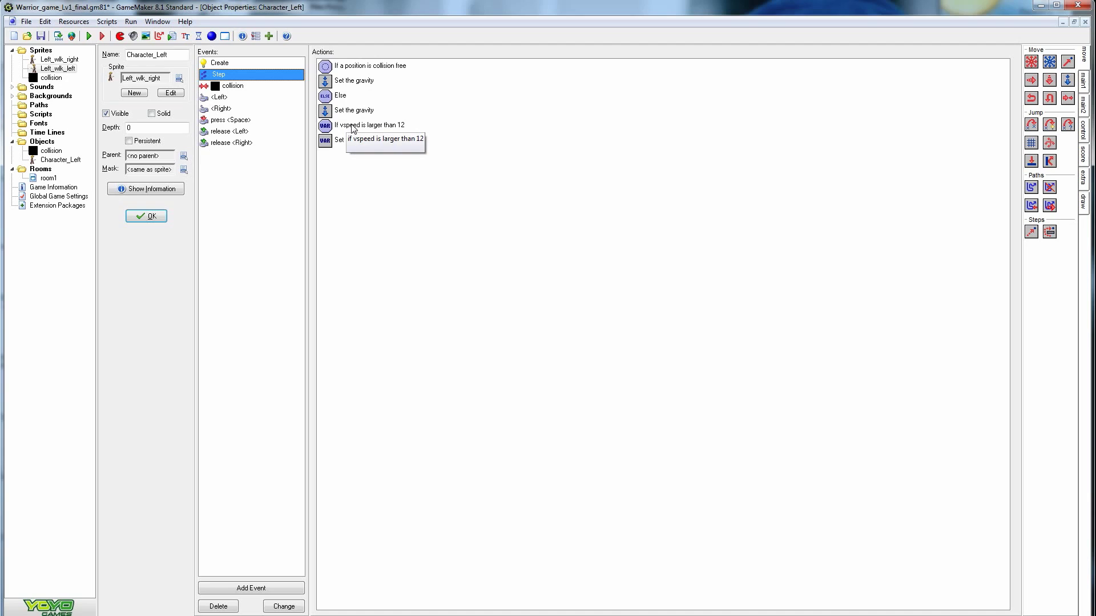
{"action": "mouse_move", "coordinate": [367, 139]}
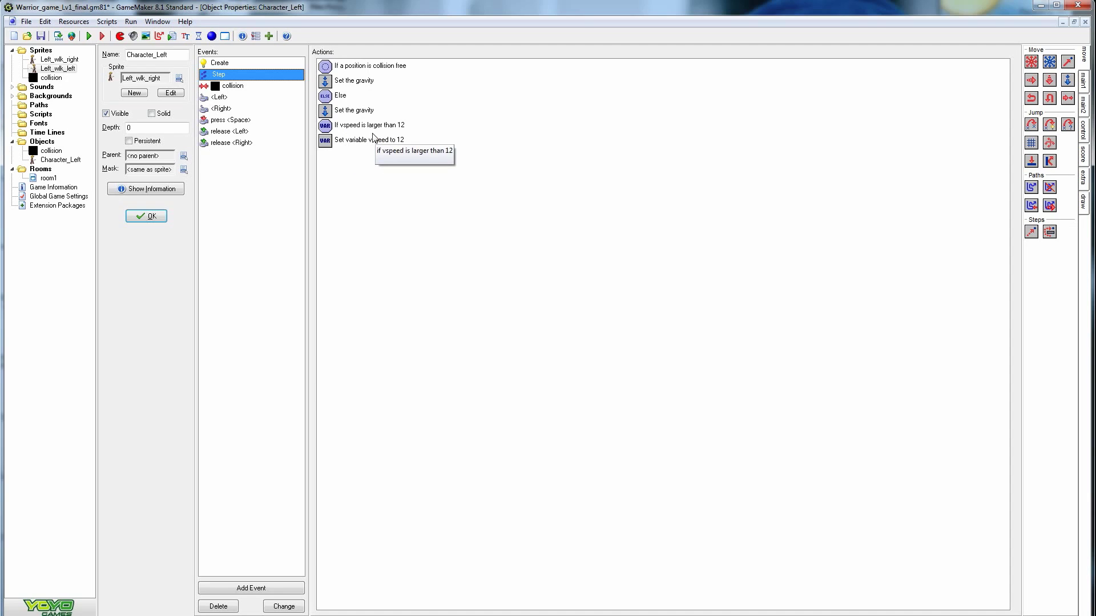
{"action": "left_click", "coordinate": [237, 64]}
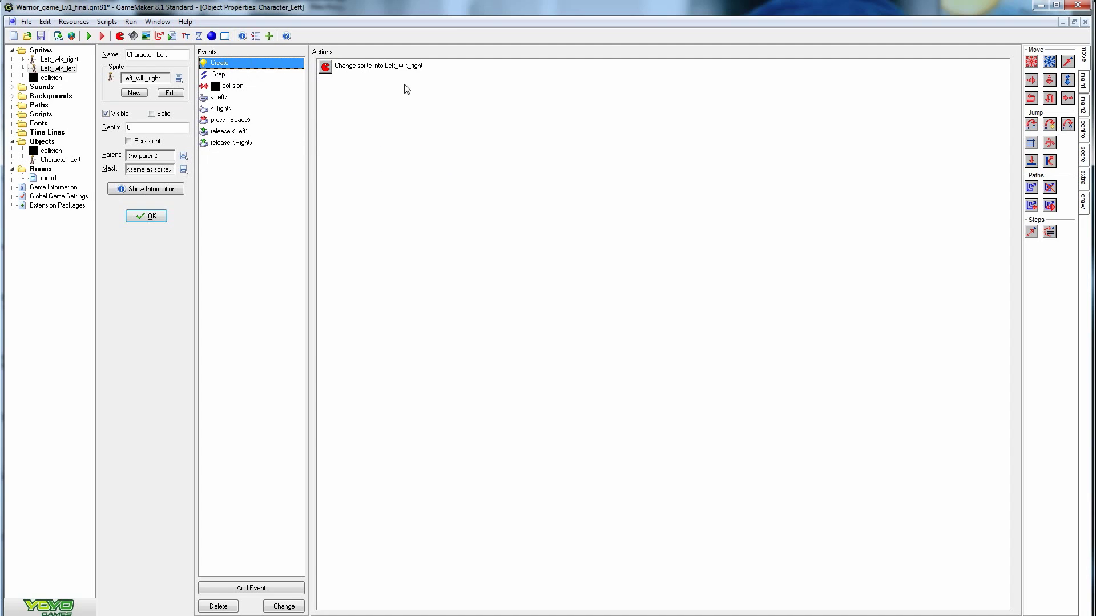
{"action": "left_click", "coordinate": [409, 67]}
{"action": "mouse_move", "coordinate": [412, 72]}
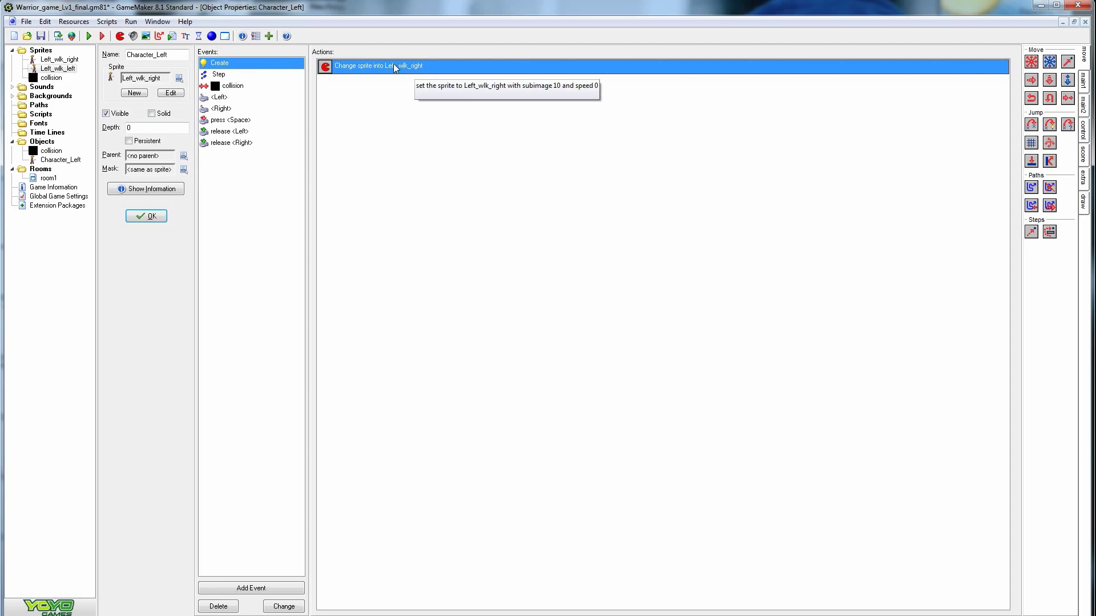